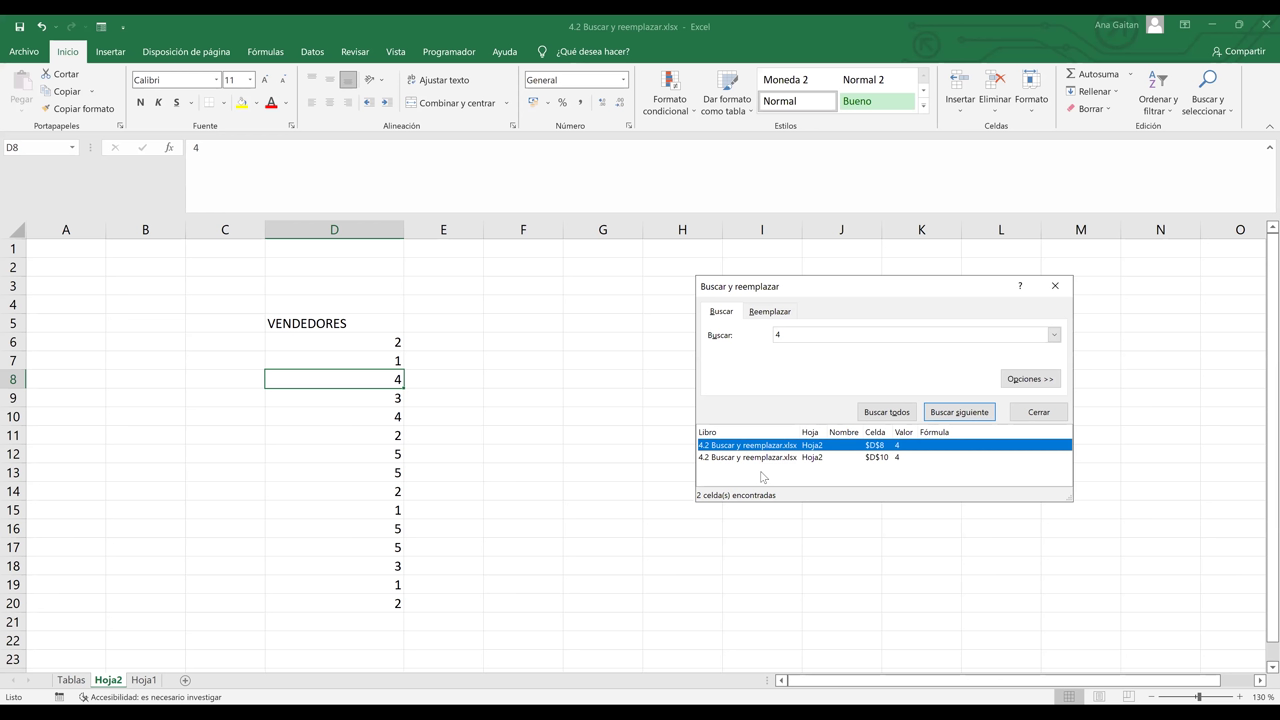
- Switch the Buscar y reemplazar dialog to its Reemplazar tab
left_click(777, 314)
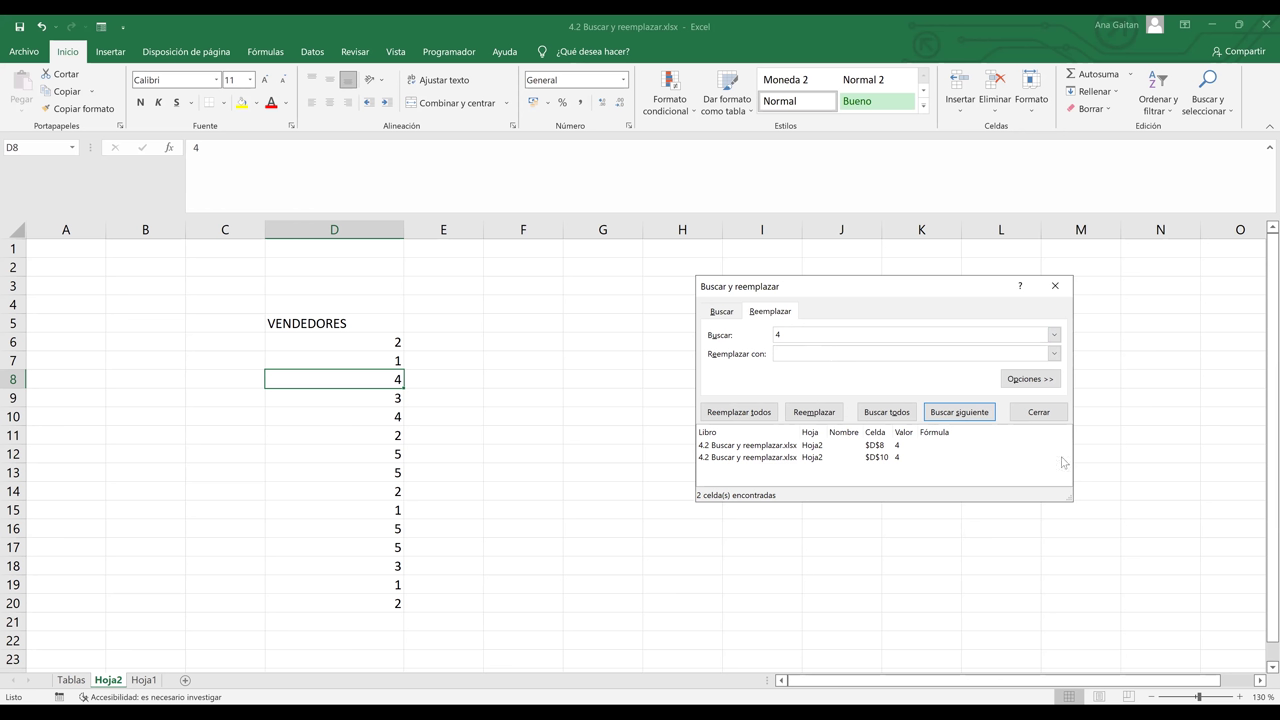
- Replace the 4 in D10 and the 4 in D8 with Pedro, one match at a time
left_click(891, 358)
type("Pedro")
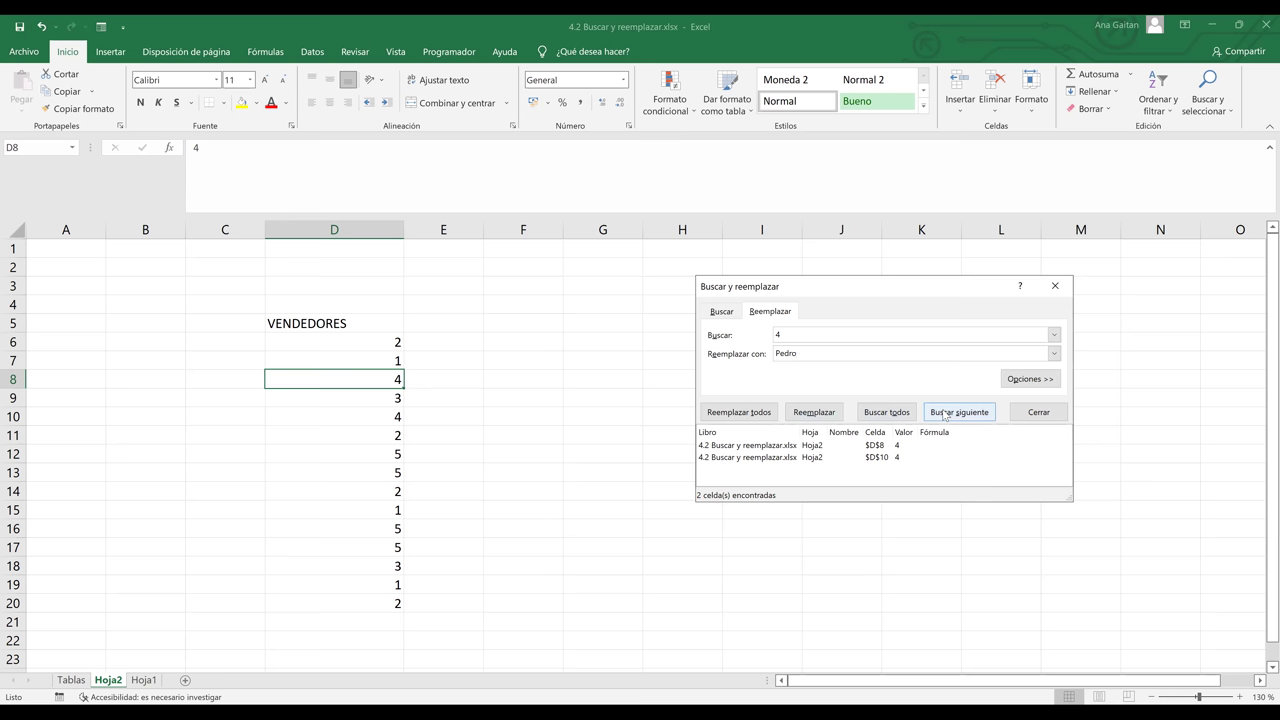
left_click(944, 413)
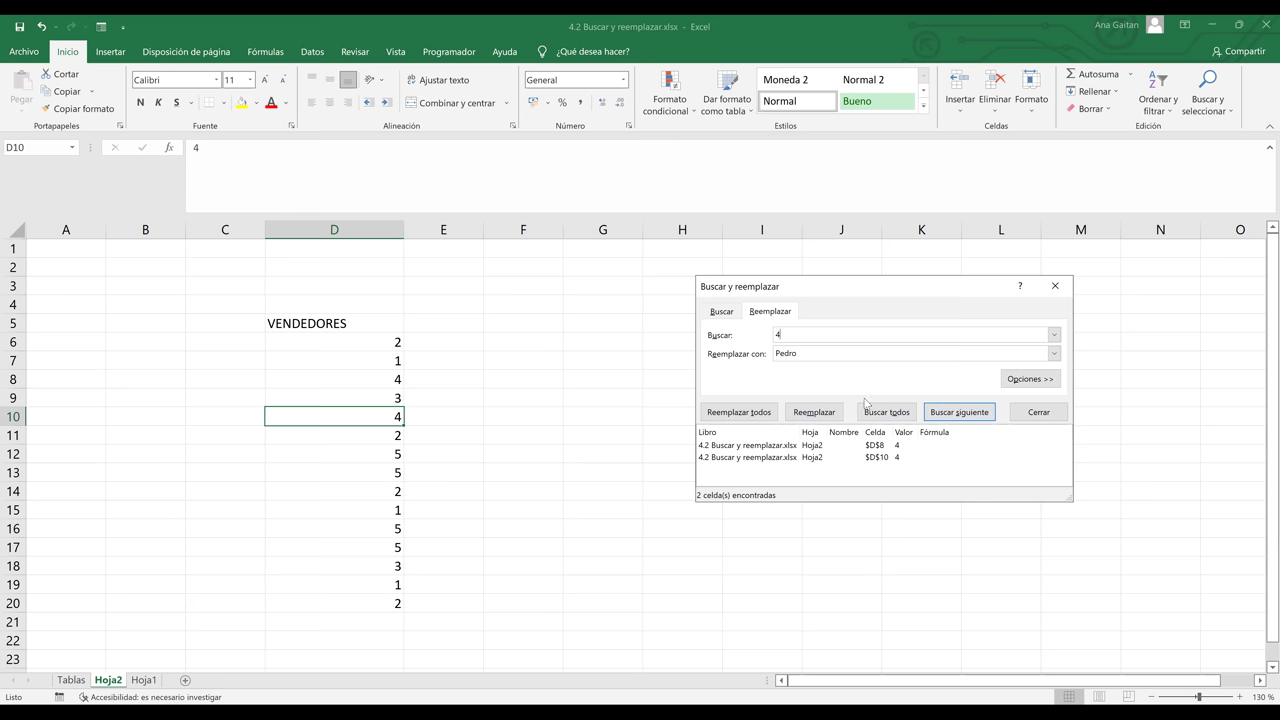
left_click(812, 412)
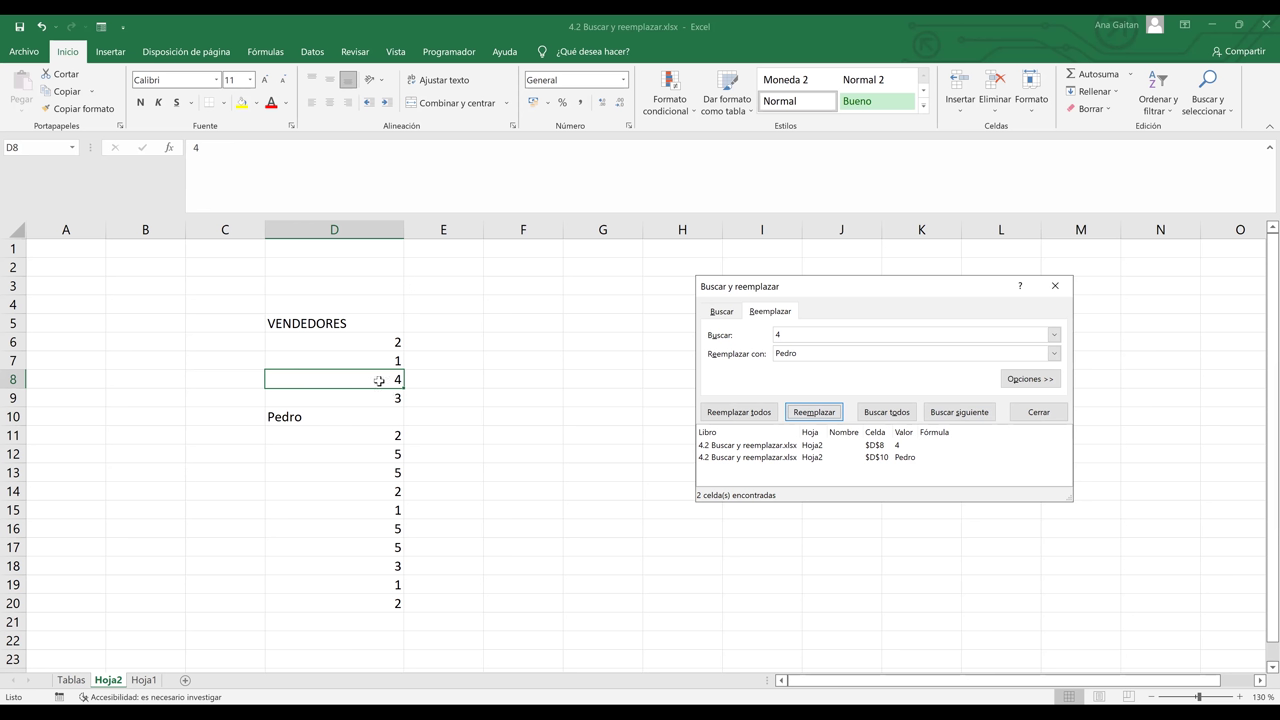
left_click(814, 412)
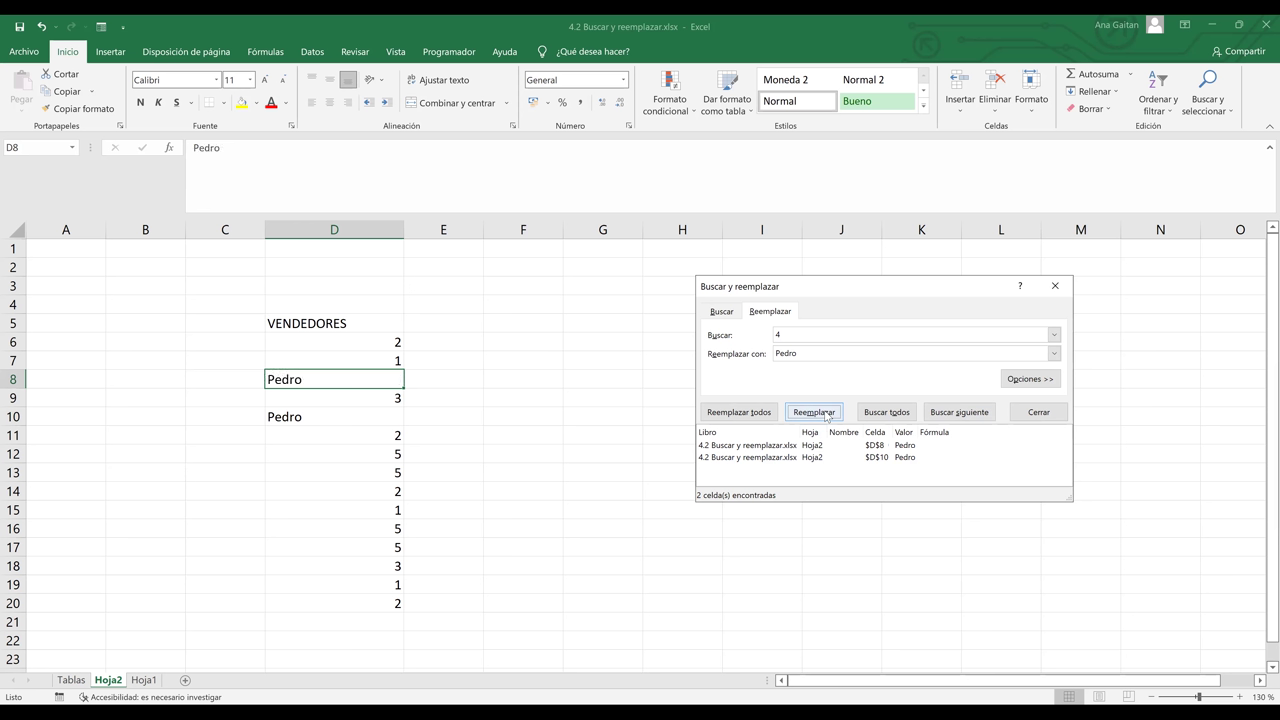
left_click(810, 339)
- Replace every 1 in VENDEDORES with Camilo using Reemplazar todos
type("1")
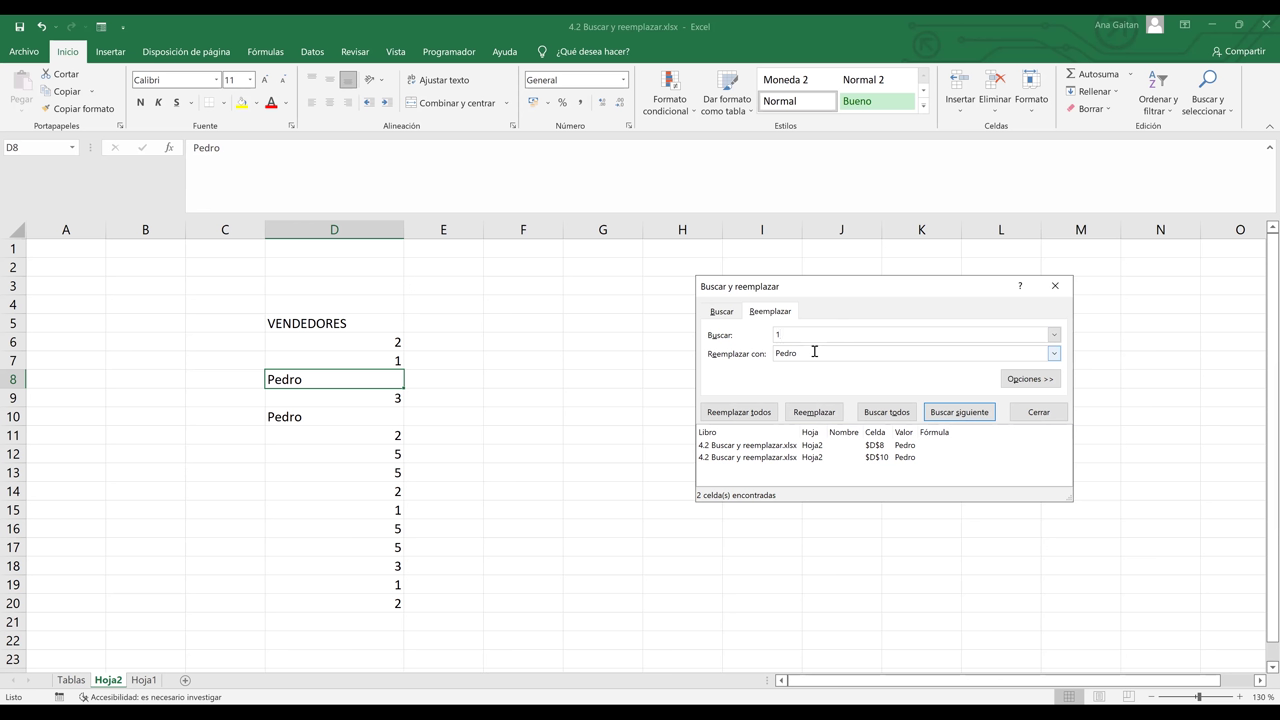
key("BackSpace")
key("BackSpace")
key("BackSpace")
key("BackSpace")
type("Camilo")
left_click(818, 587)
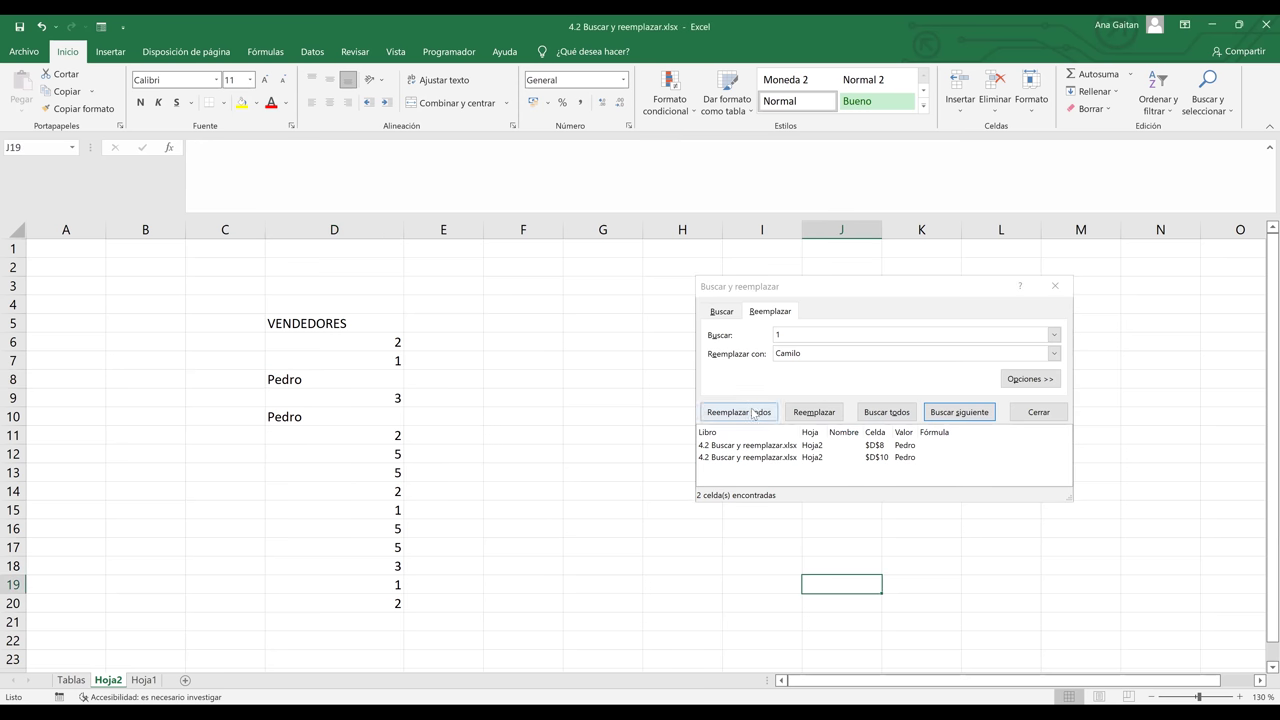
left_click(754, 413)
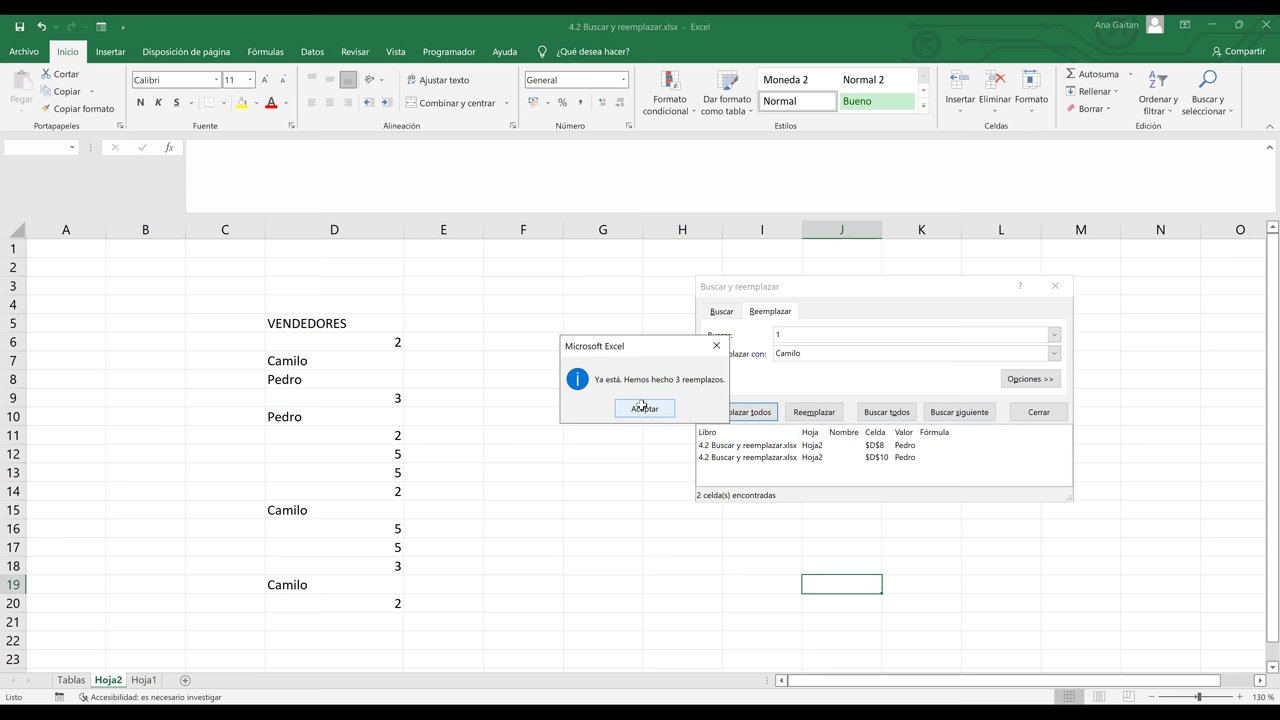
left_click(643, 408)
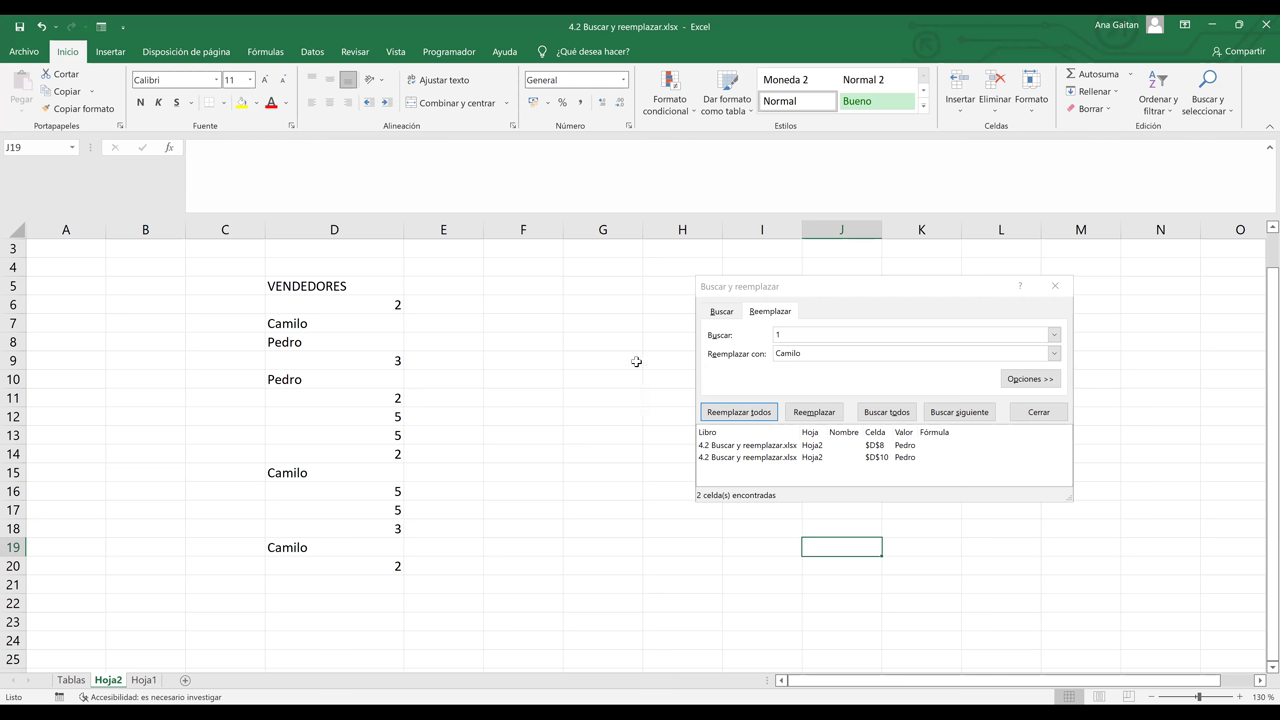
- Replace all four 2s in VENDEDORES with Abigail
left_click(815, 336)
key("BackSpace")
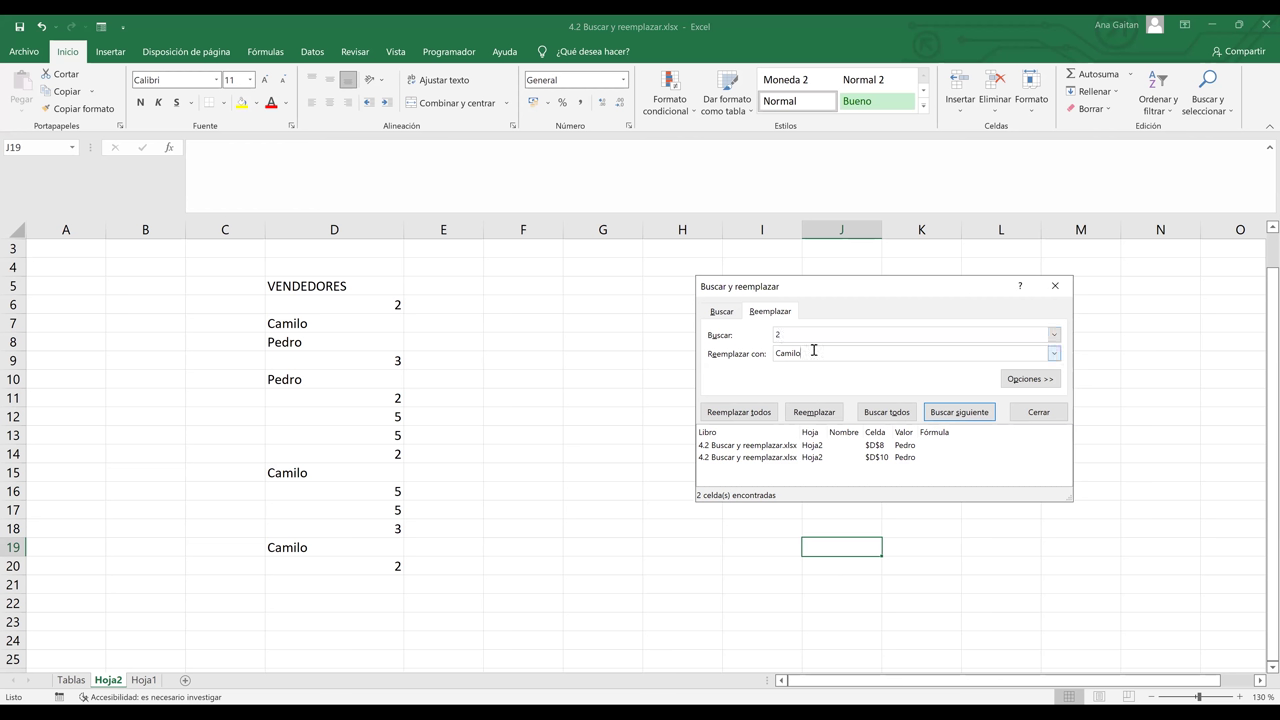
left_click(814, 352)
key("BackSpace")
key("BackSpace")
key("BackSpace")
key("BackSpace")
key("BackSpace")
key("BackSpace")
type("Abigail")
left_click(743, 416)
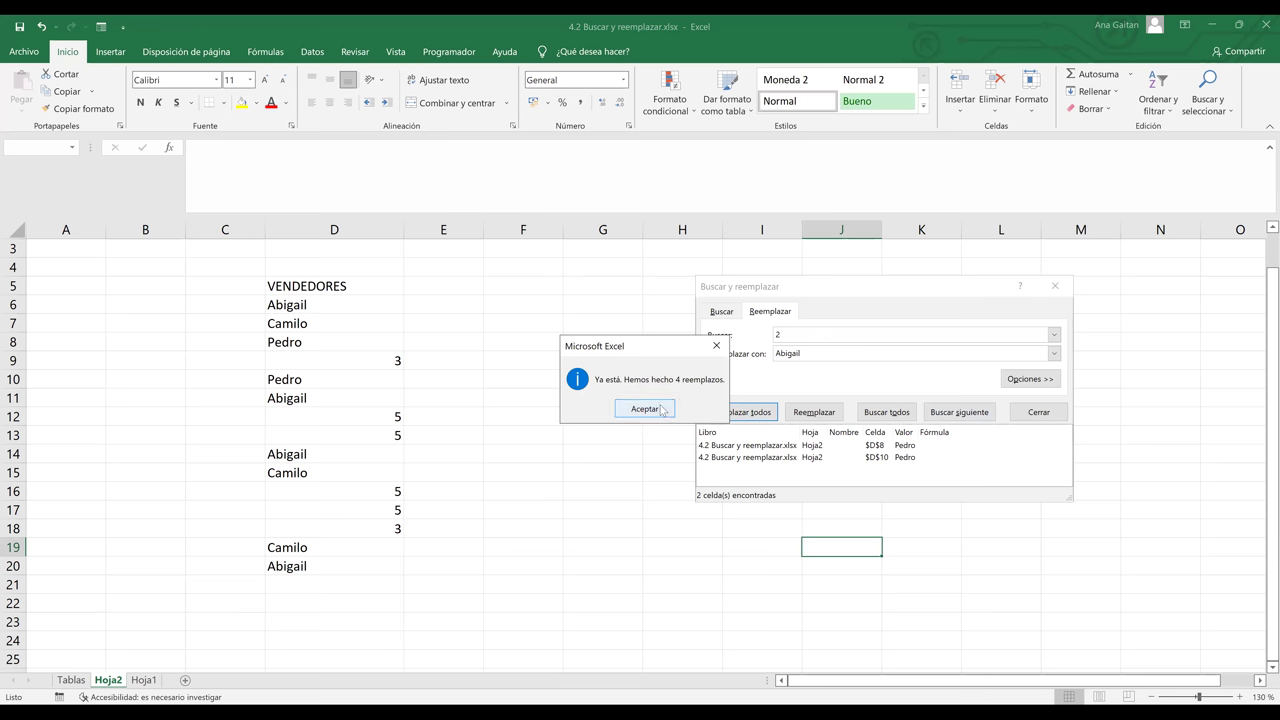
left_click(657, 410)
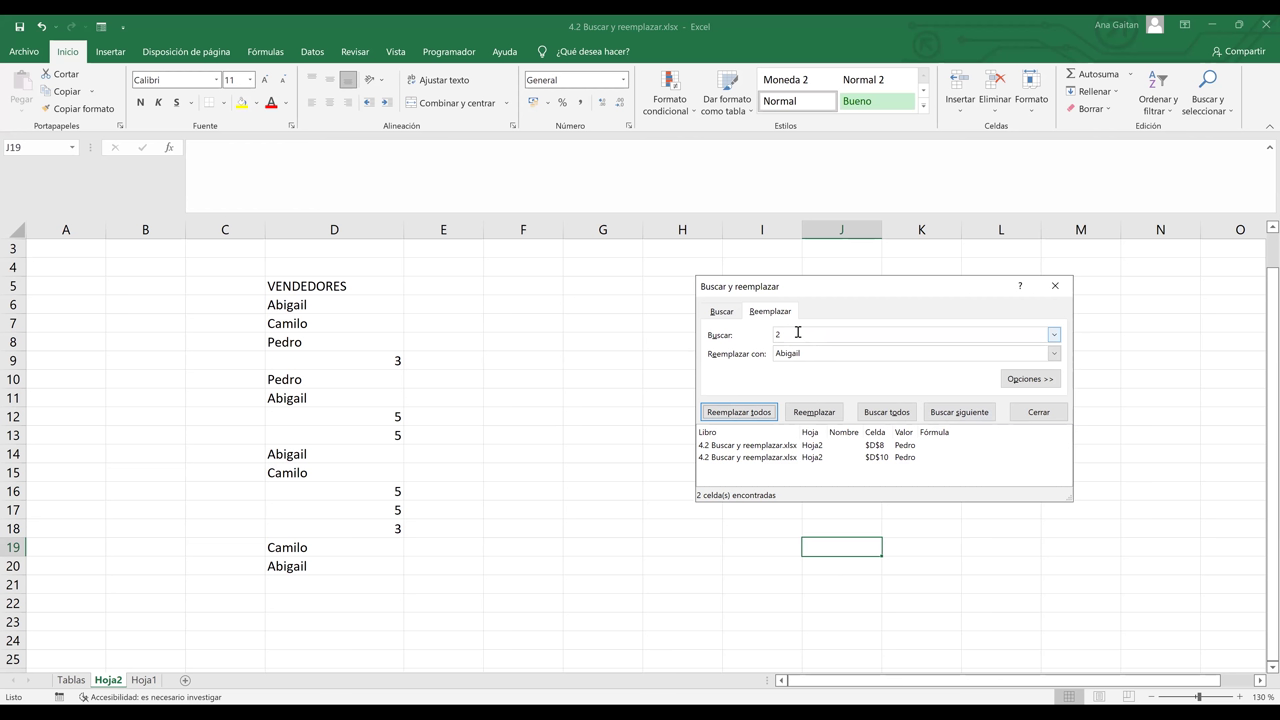
- Replace both 3s, in D9 and D18, with Gladis
left_click(798, 332)
type("2")
key("BackSpace")
type("3")
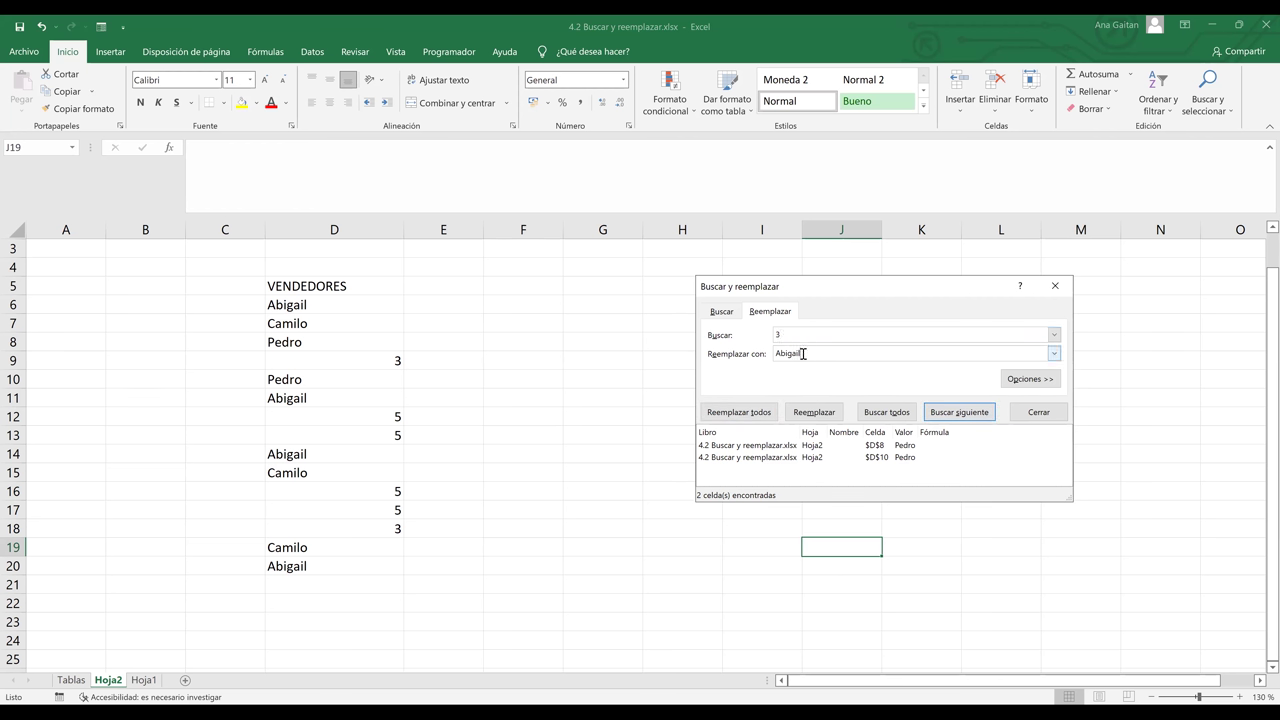
key("BackSpace")
key("BackSpace")
key("BackSpace")
key("BackSpace")
key("BackSpace")
key("BackSpace")
key("BackSpace")
type("Gladis")
left_click(730, 413)
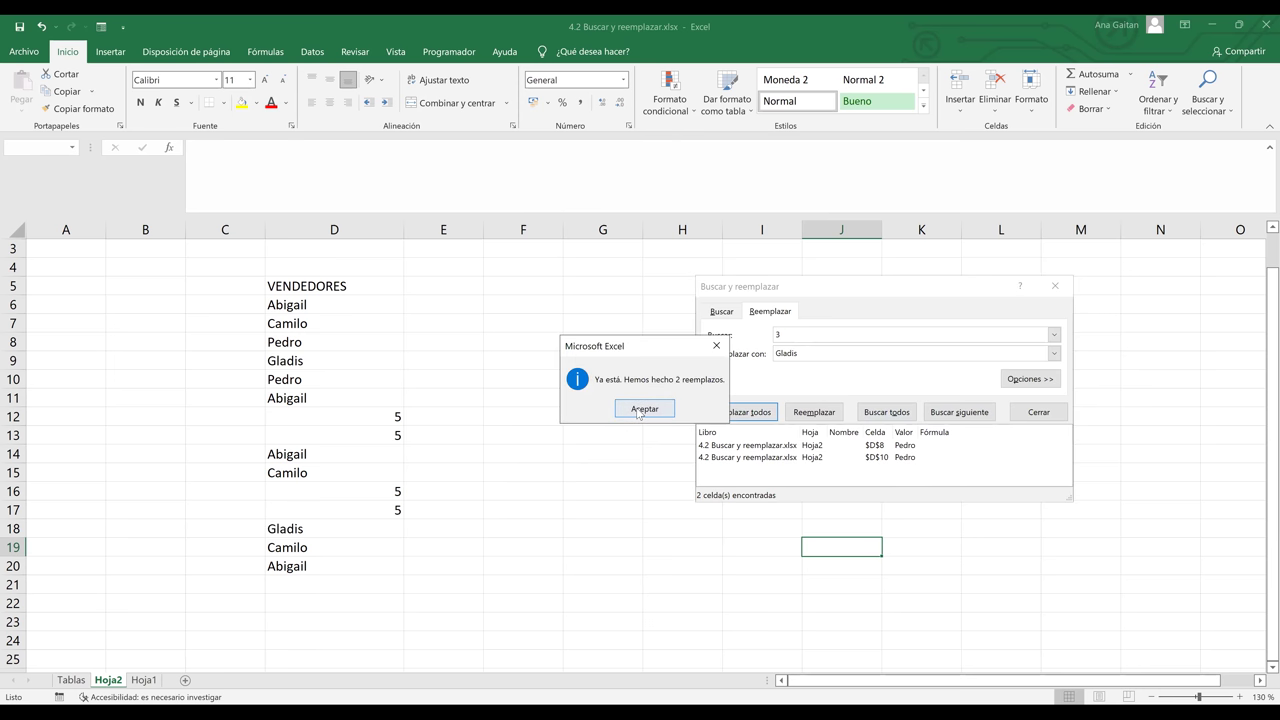
key("Return")
type("5")
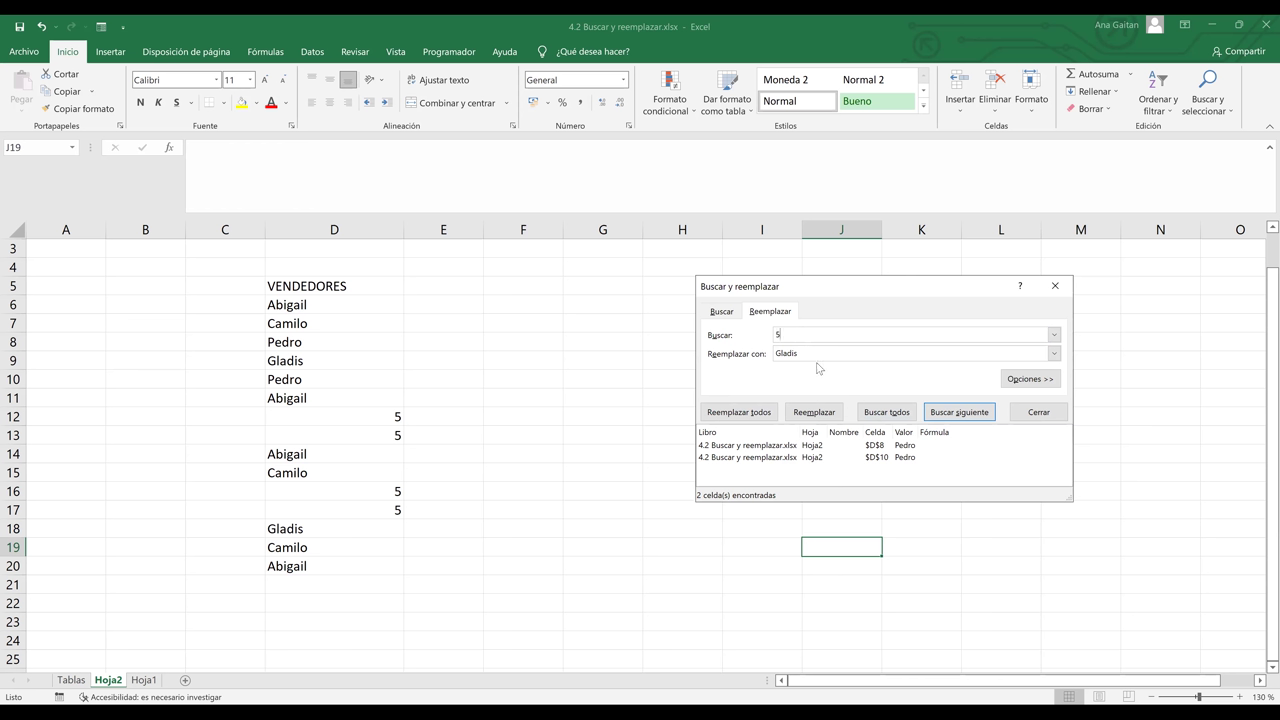
- Replace all four 5s (D12, D13, D16, D17) with Hilda
left_click(815, 355)
key("BackSpace")
key("BackSpace")
key("BackSpace")
key("BackSpace")
key("BackSpace")
key("BackSpace")
type("Hilda")
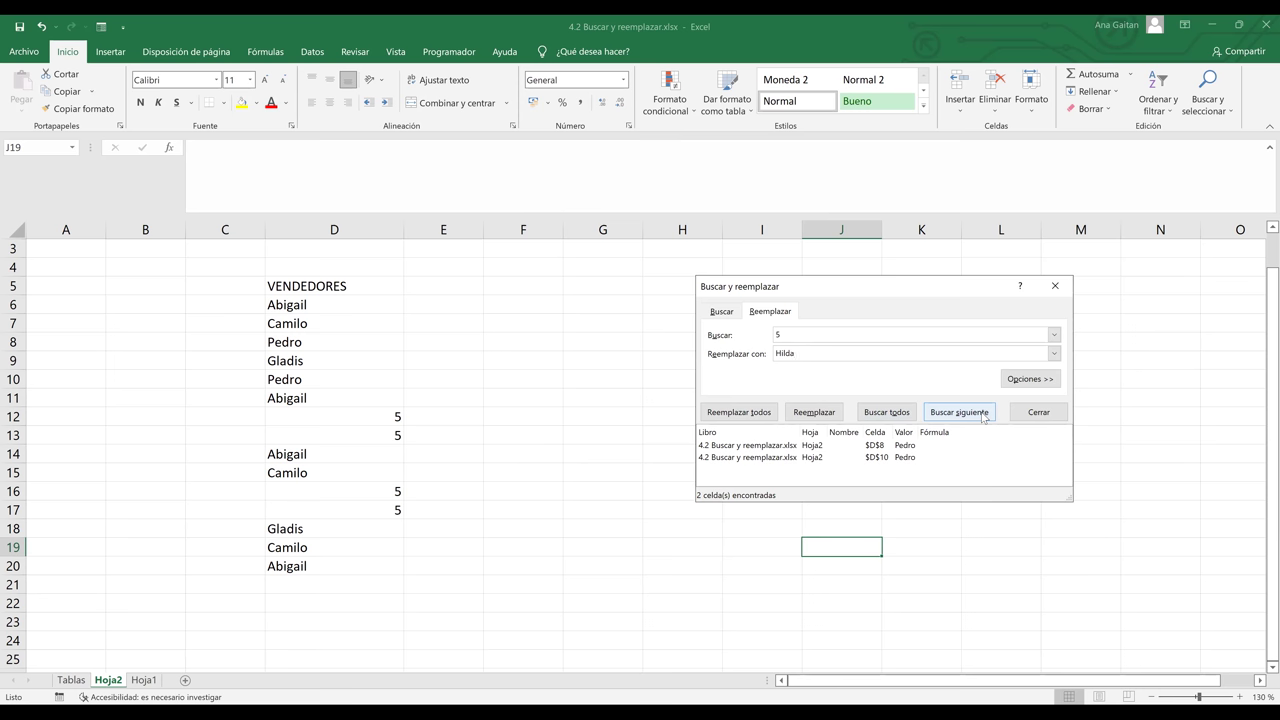
left_click(753, 418)
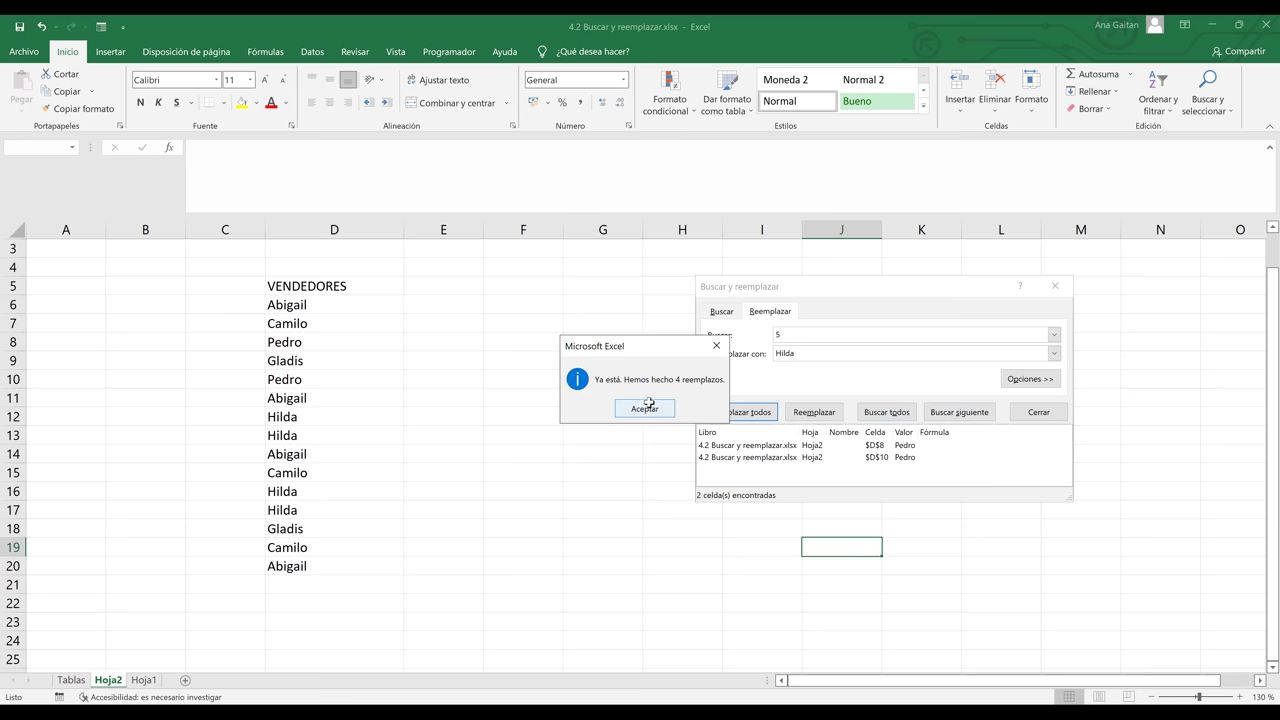
left_click(645, 409)
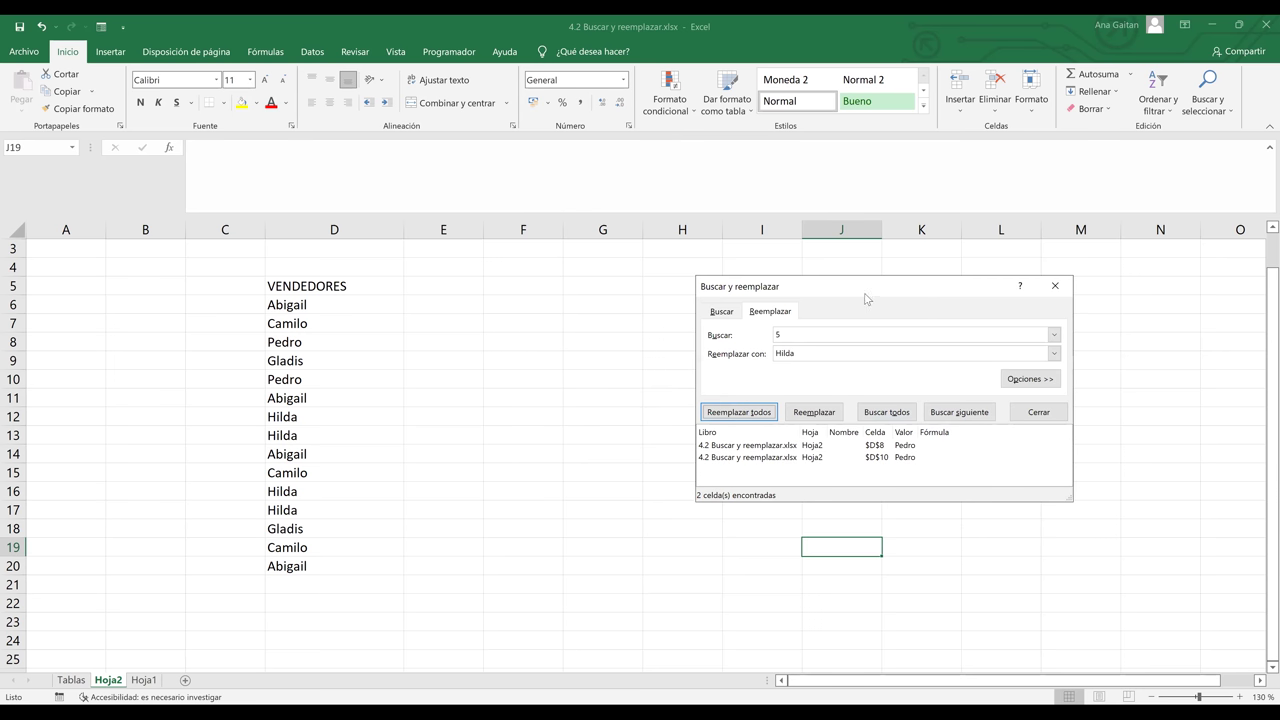
left_click(770, 335)
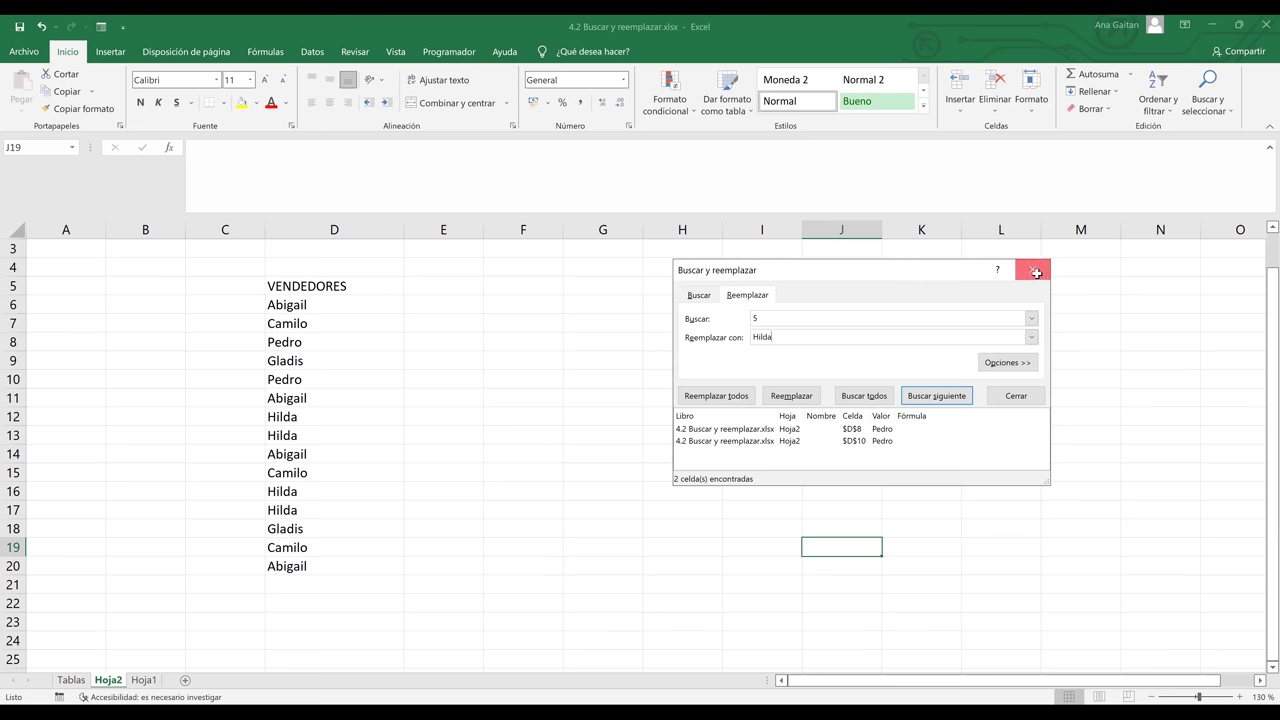
- Close the dialog and select cell D6, which holds Abigail
key("Escape")
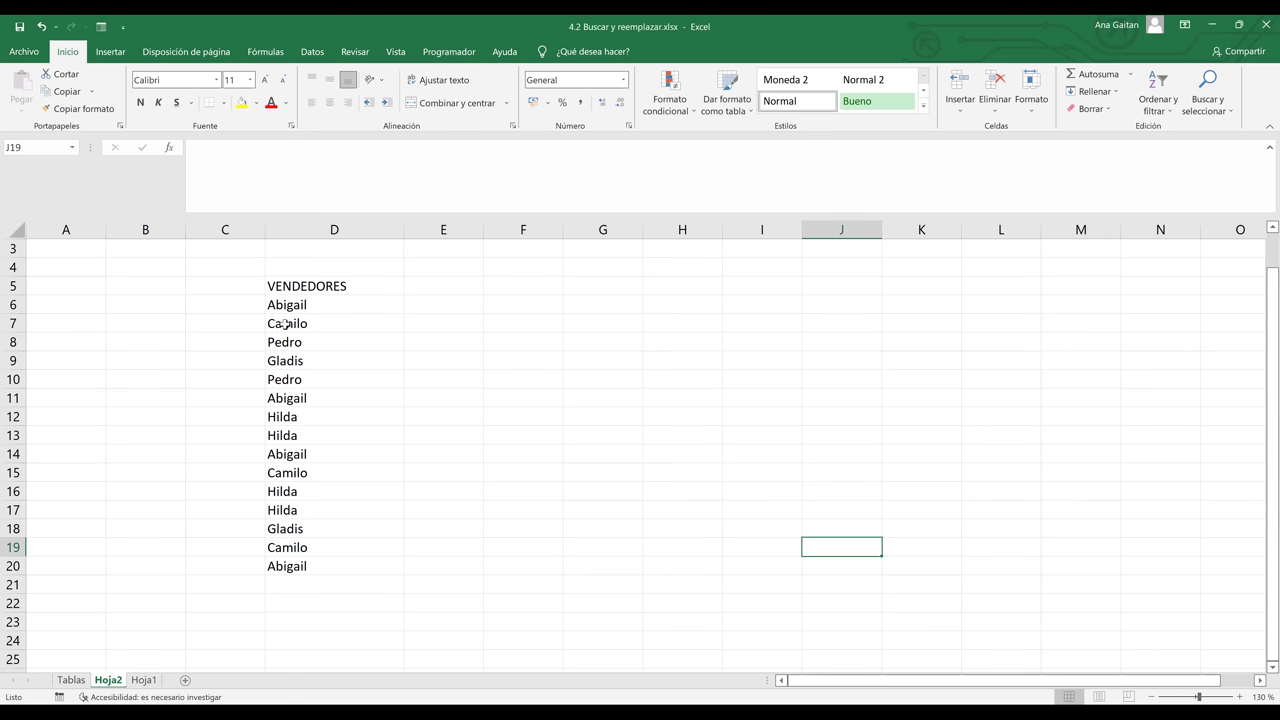
left_click(300, 303)
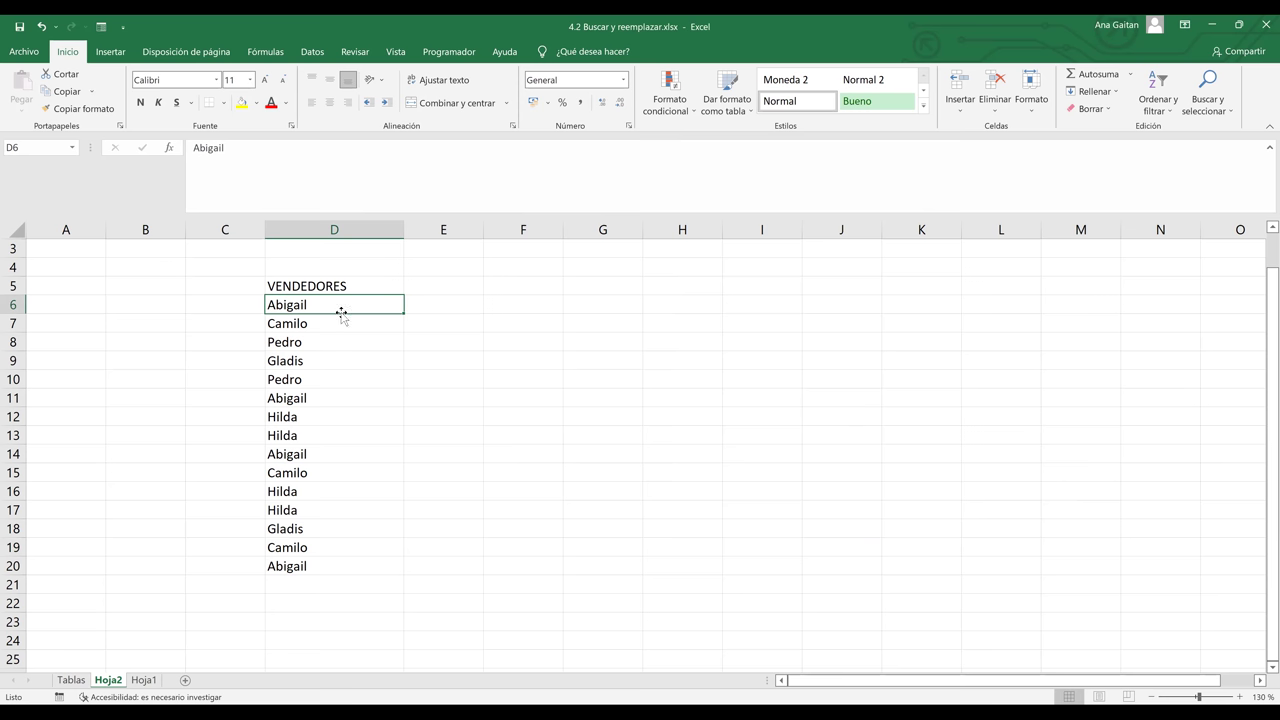
- Open Find from Buscar y seleccionar and cycle through the Abigail matches
left_click(1213, 93)
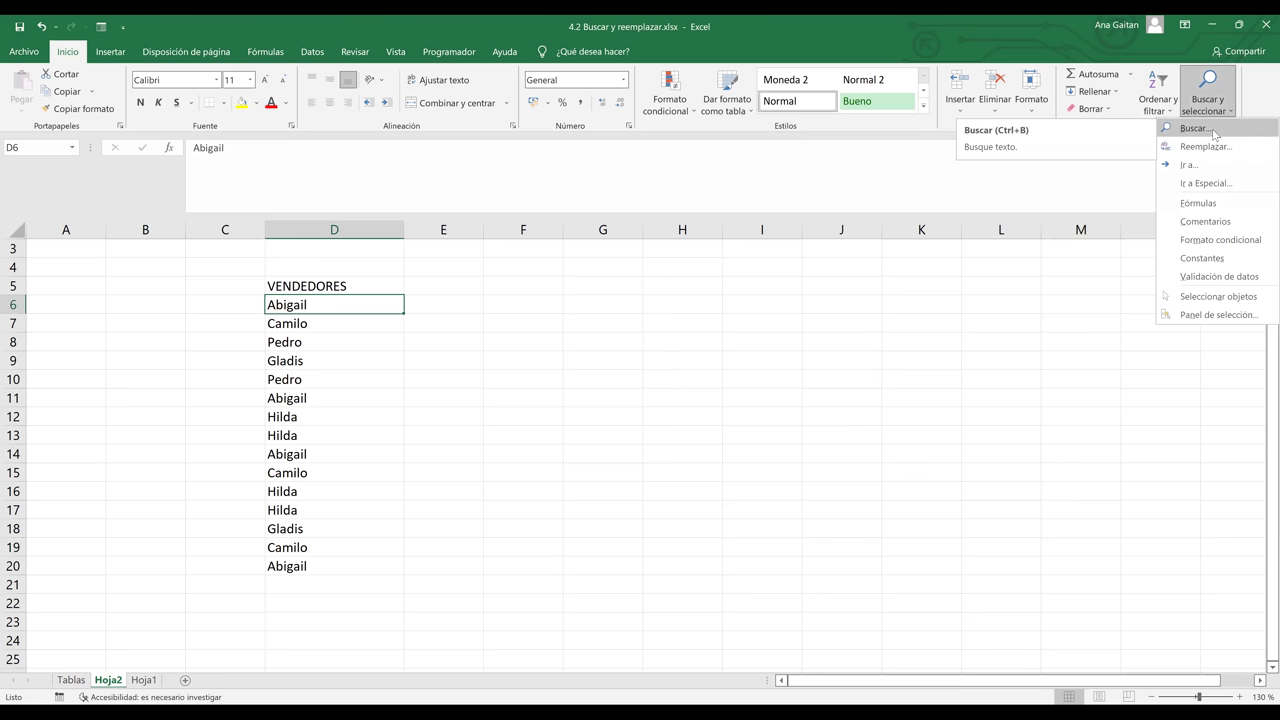
left_click(1194, 128)
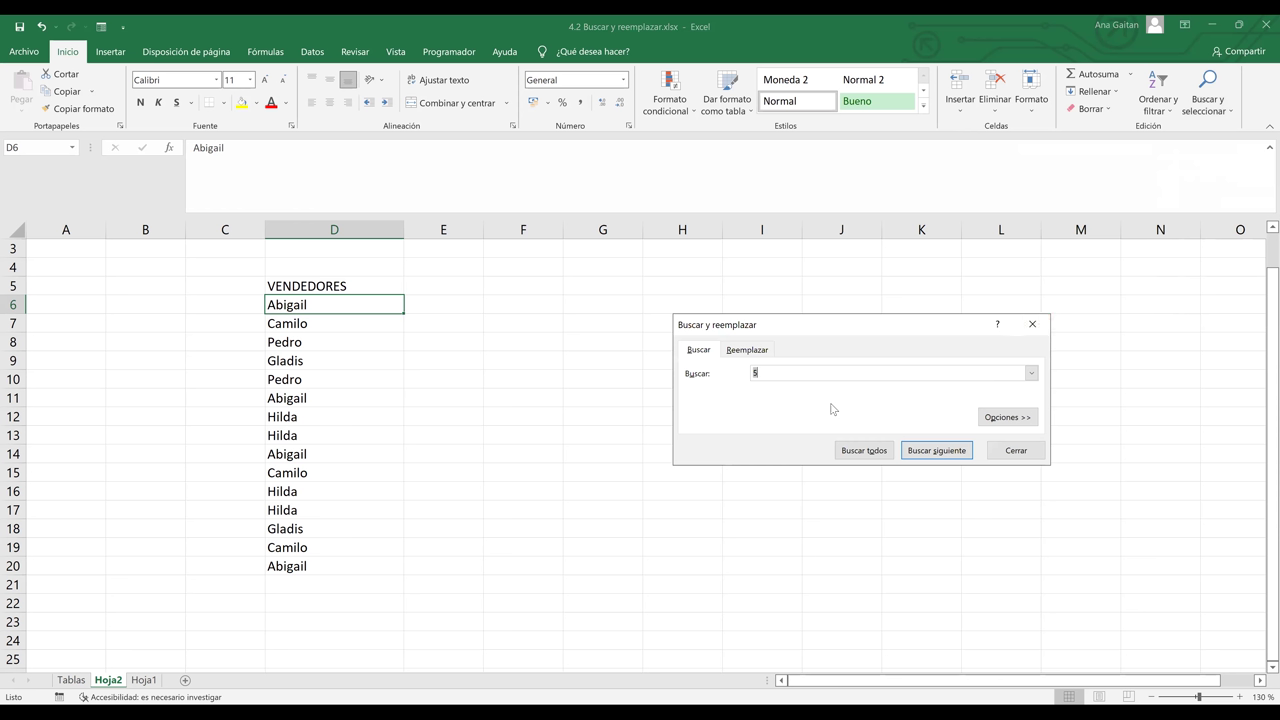
key("BackSpace")
type("Abigail")
left_click(914, 453)
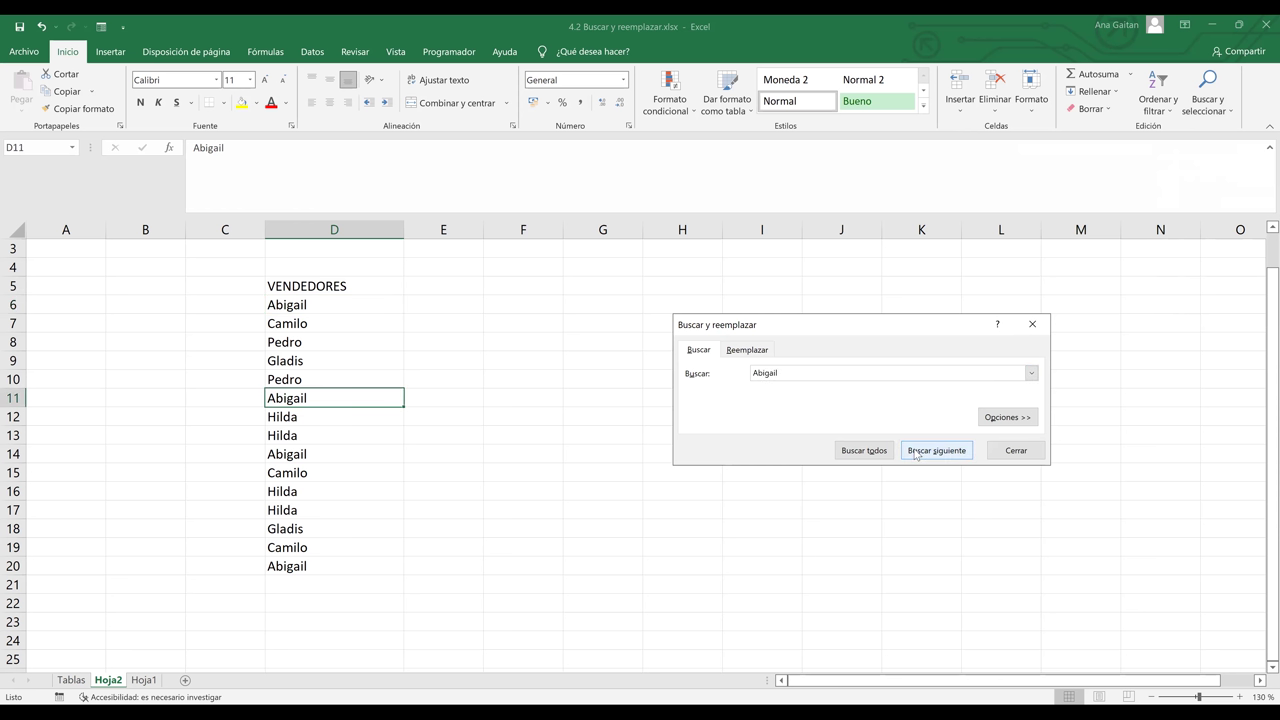
left_click(914, 453)
left_click(914, 453)
left_click(914, 453)
left_click(914, 453)
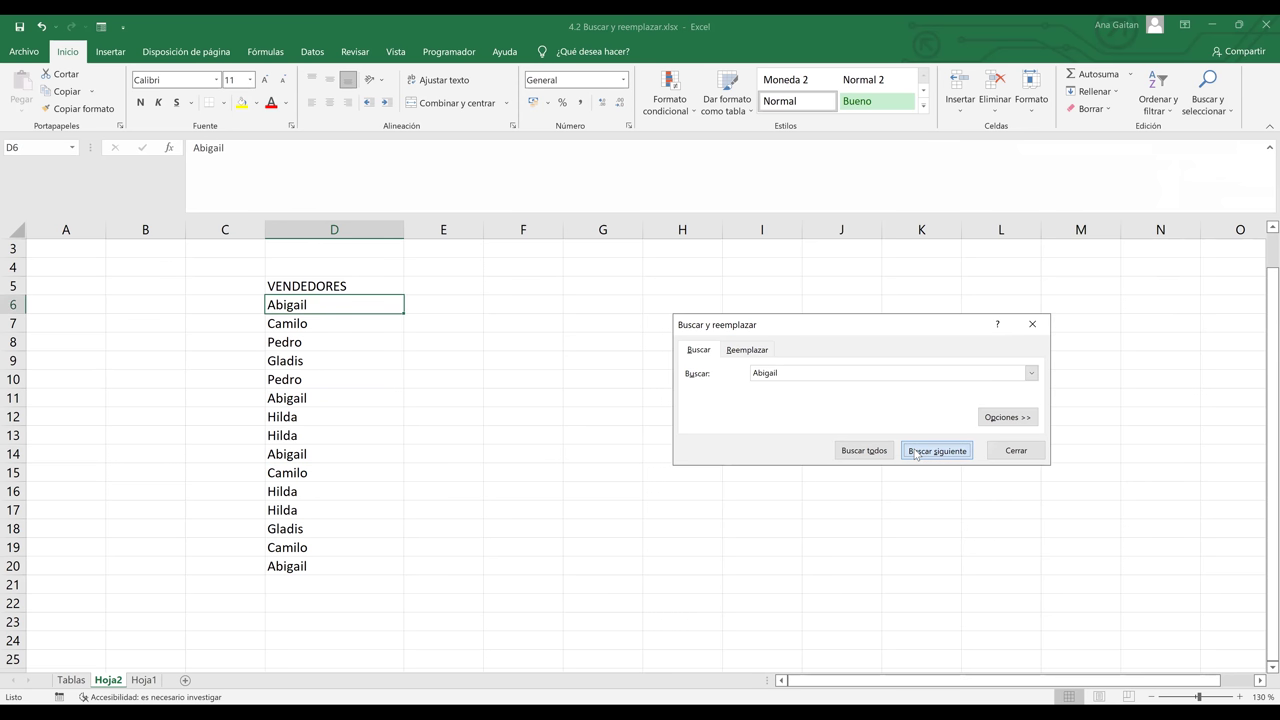
key("BackSpace")
key("BackSpace")
key("BackSpace")
key("BackSpace")
key("BackSpace")
key("BackSpace")
key("BackSpace")
- Replace every Abigail on the sheet with 5
left_click(757, 352)
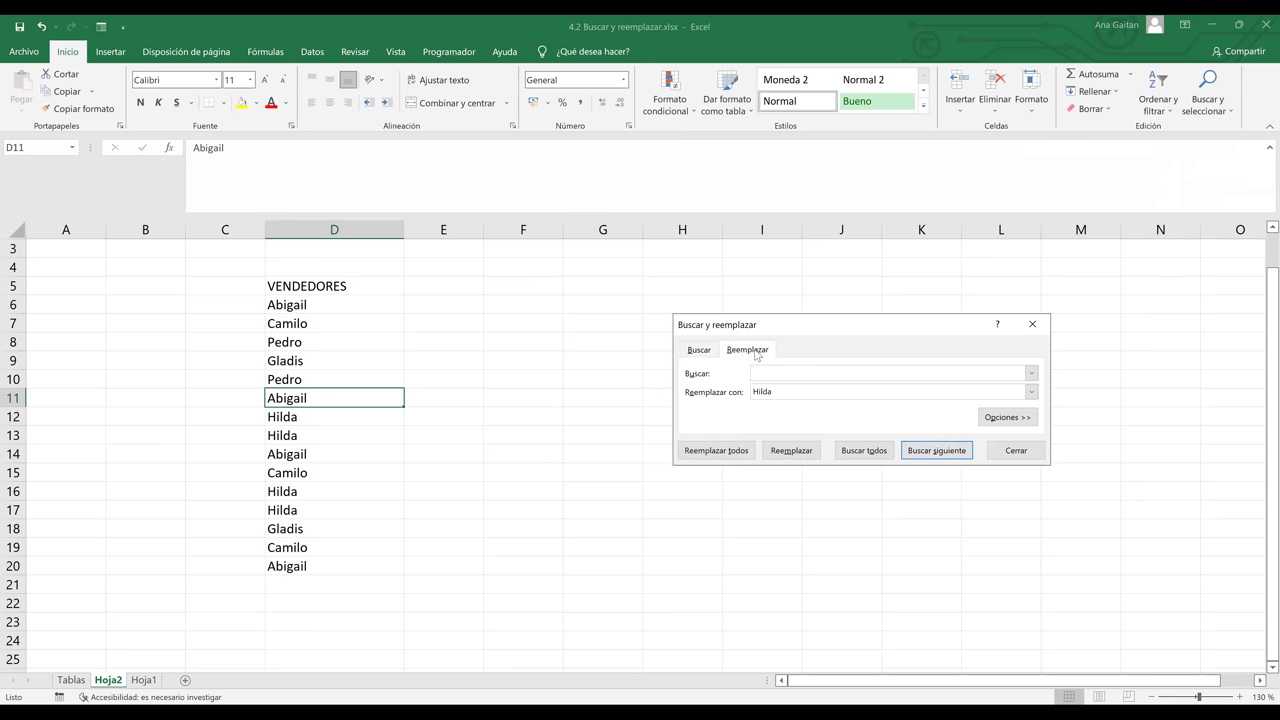
left_click(698, 354)
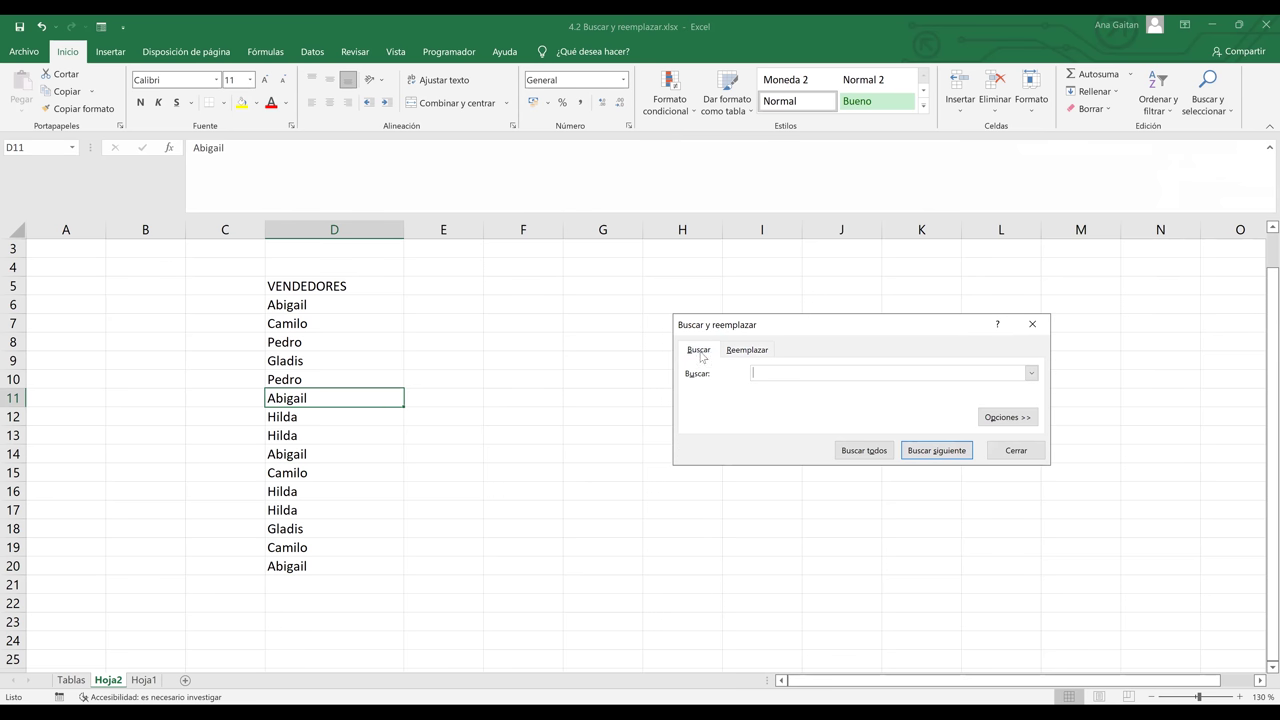
left_click(741, 353)
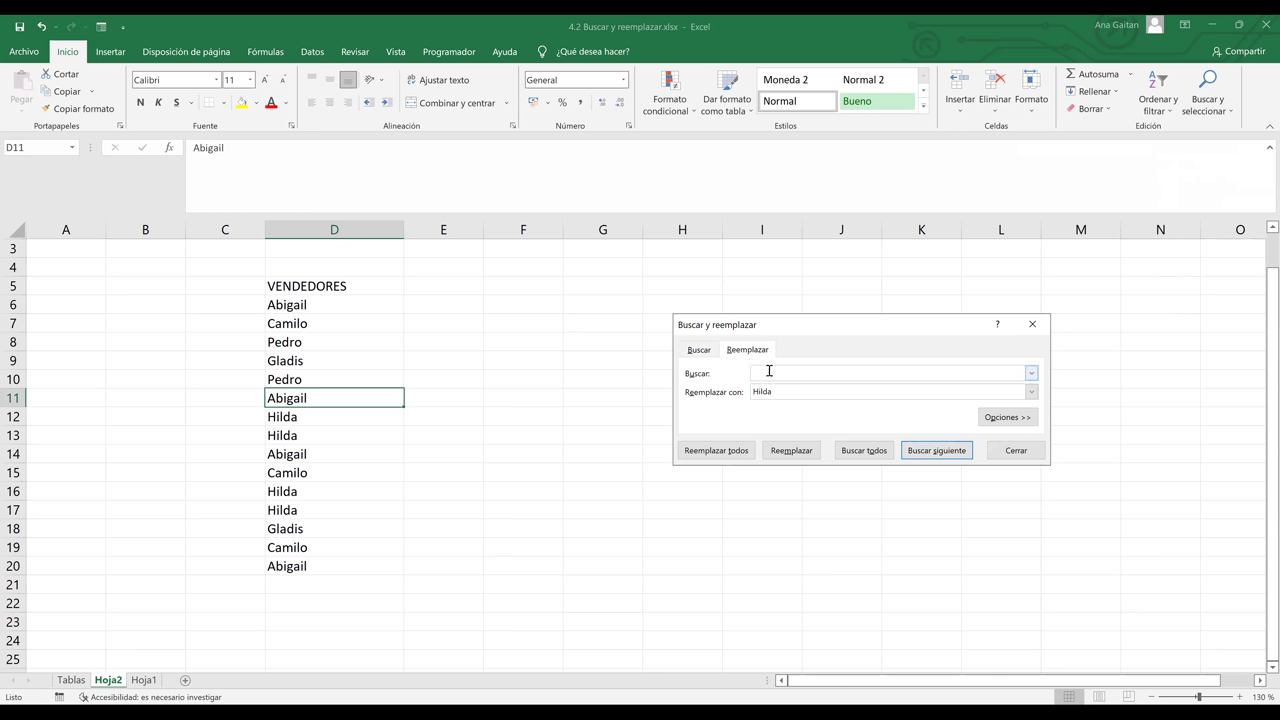
type("Abig")
key("BackSpace")
key("BackSpace")
key("BackSpace")
key("BackSpace")
type("5")
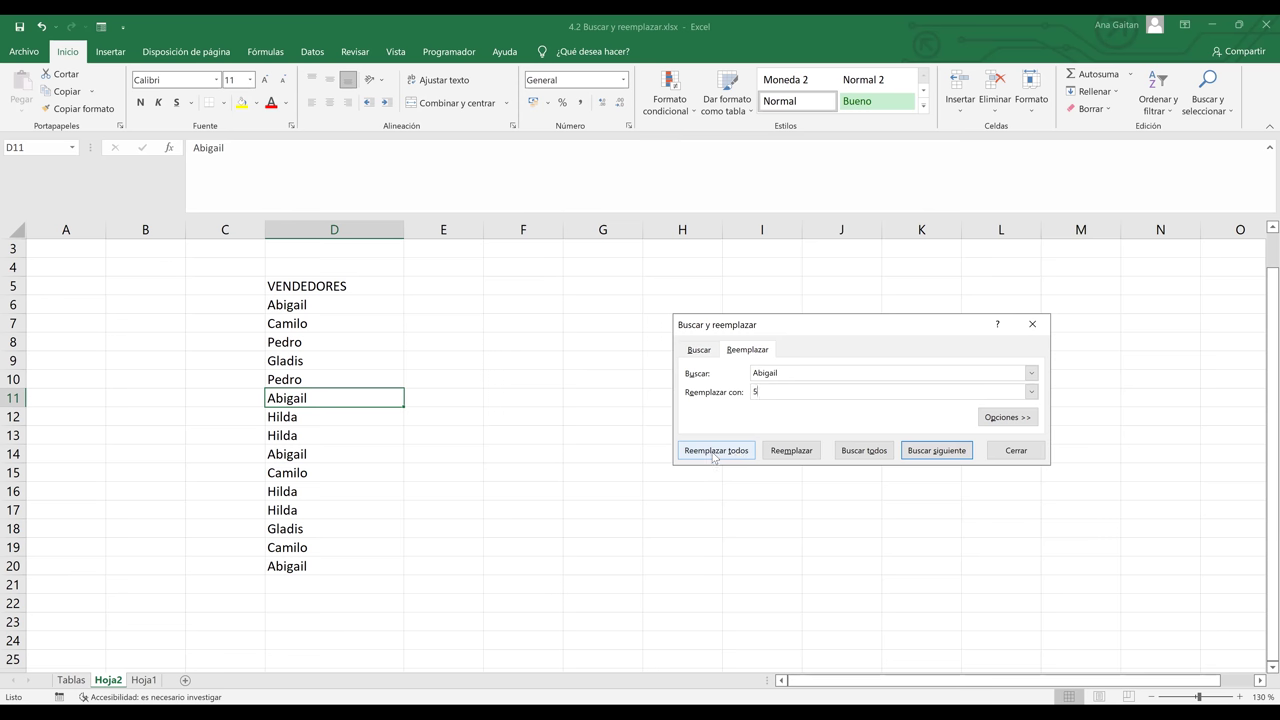
left_click(715, 457)
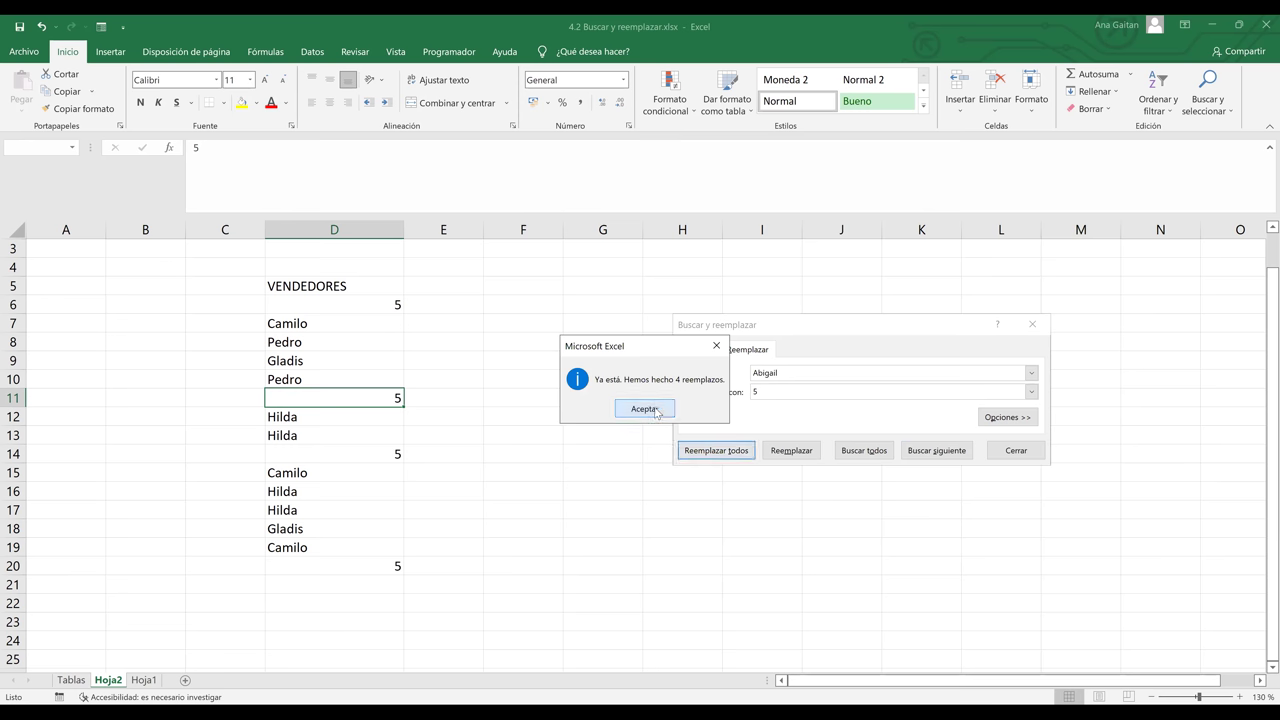
left_click(653, 408)
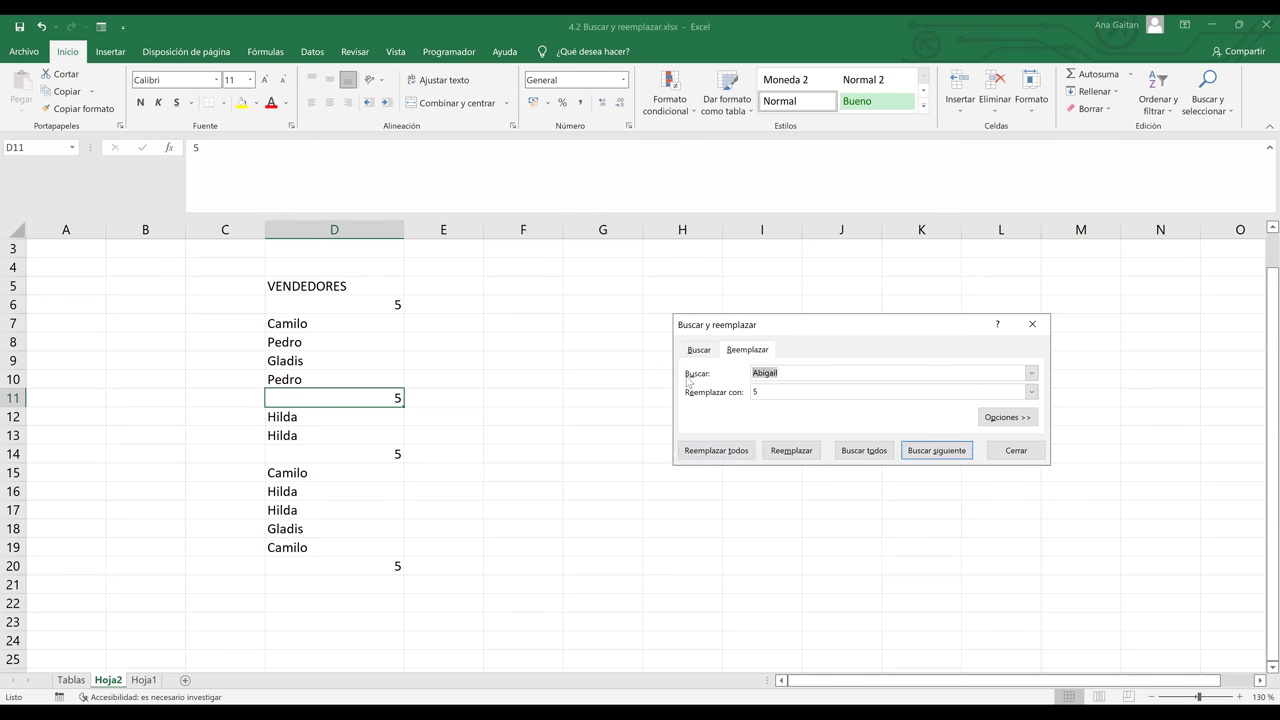
- Replace every Camilo with 4
type("Camilo")
key("BackSpace")
left_click(716, 452)
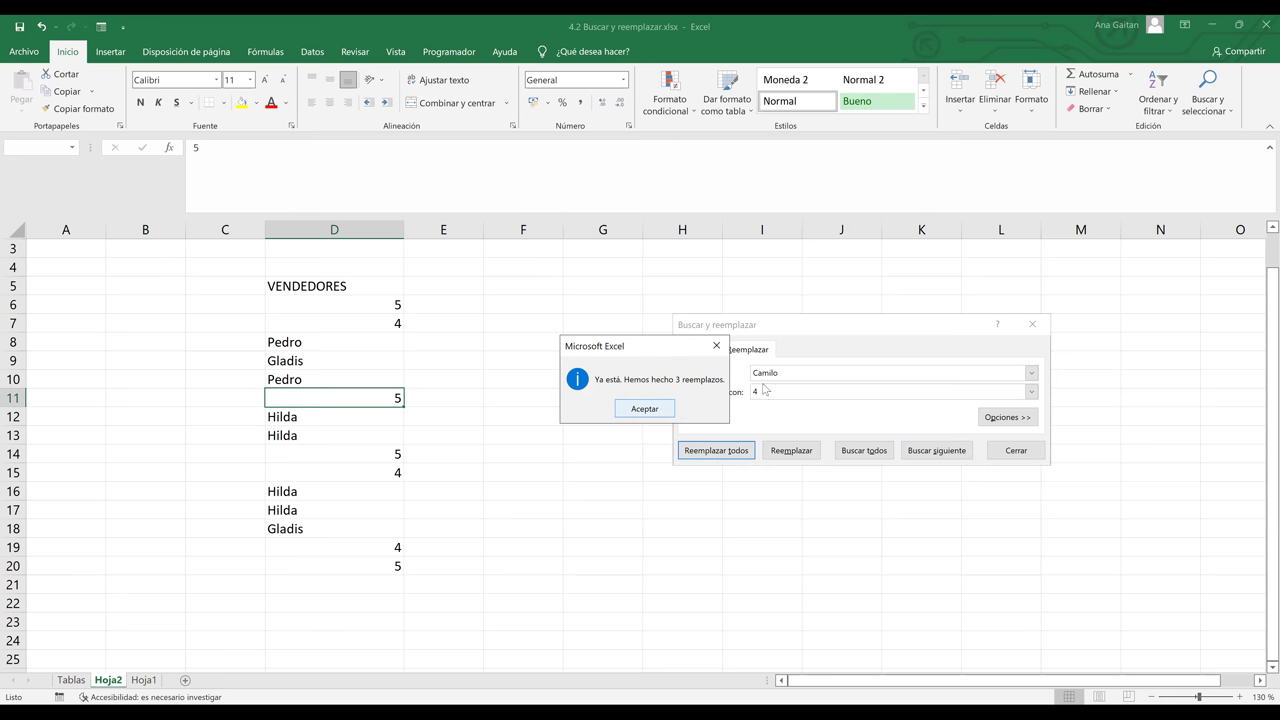
key("Return")
- Replace every Gladis with 3
key("BackSpace")
key("BackSpace")
key("BackSpace")
key("BackSpace")
key("BackSpace")
type("Gladis")
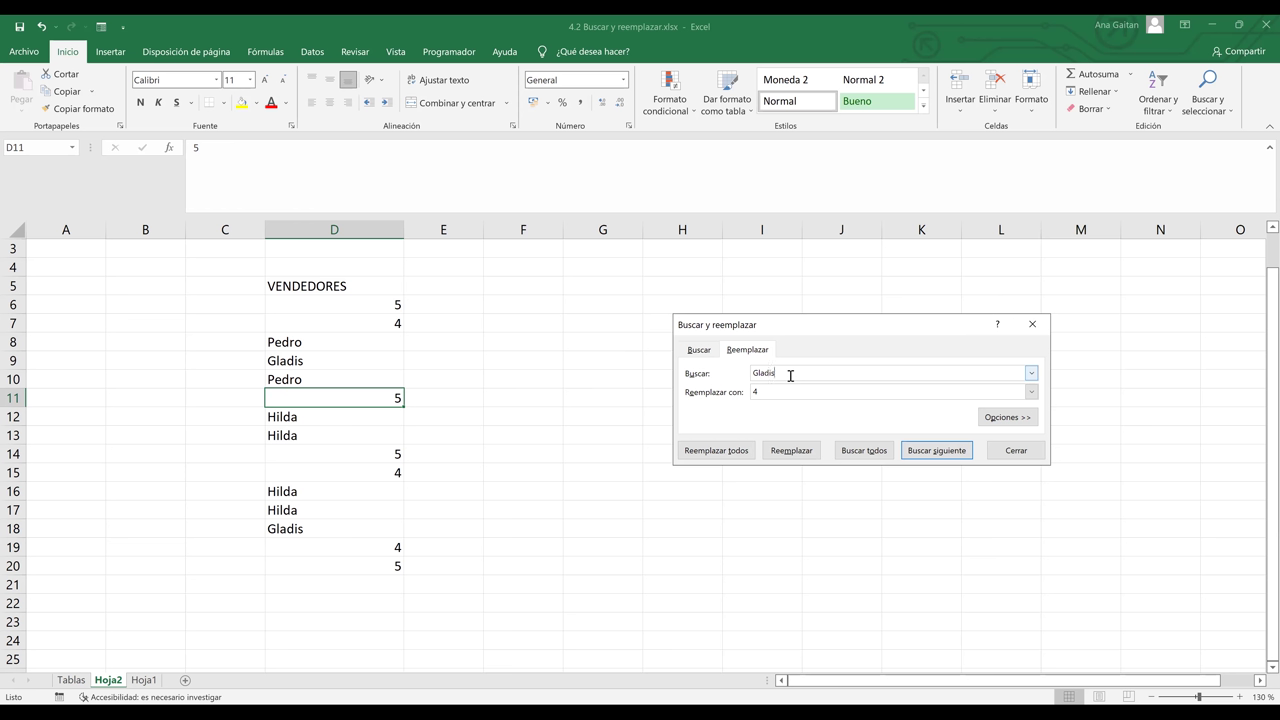
left_click(812, 394)
type("3")
left_click(719, 458)
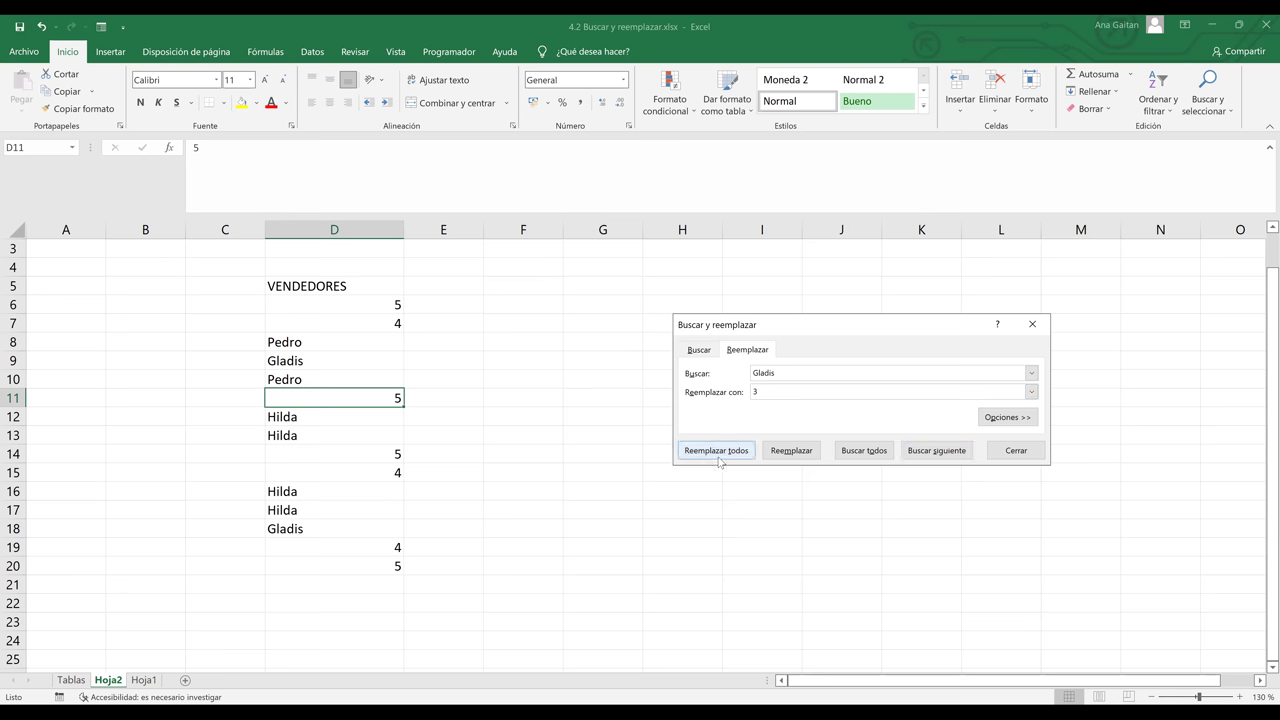
left_click(640, 409)
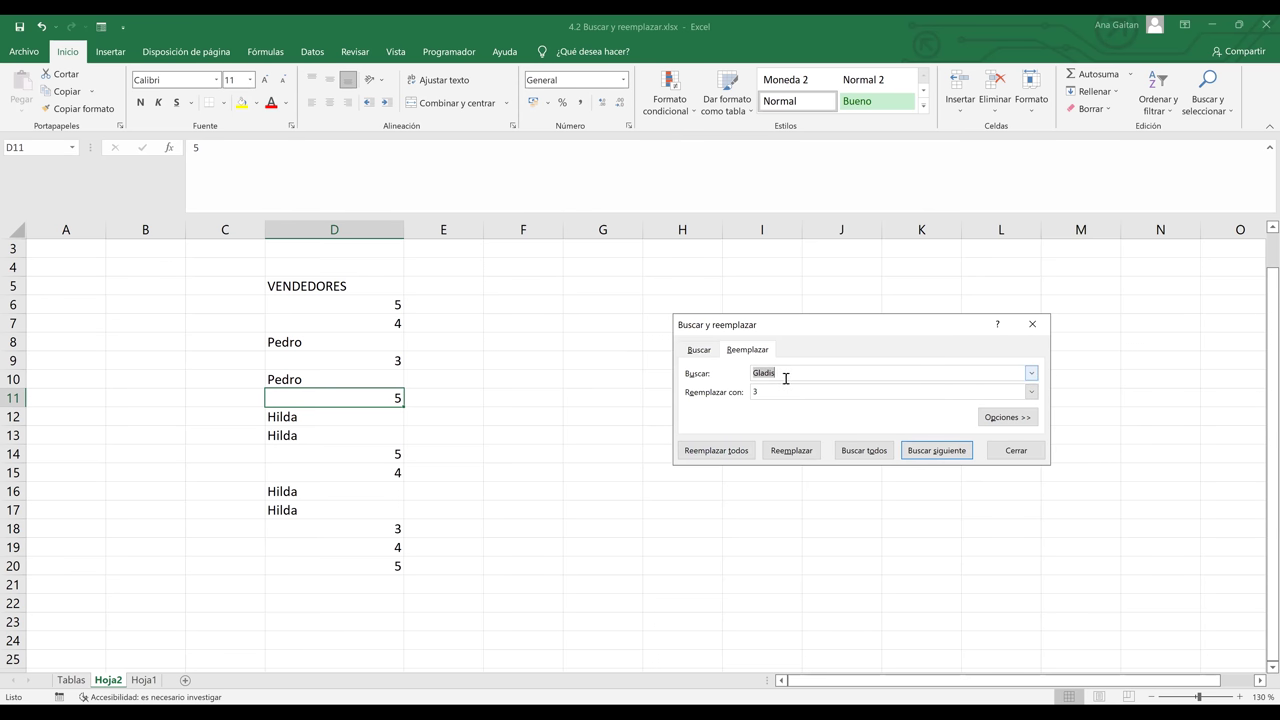
- Replace every Pedro with 2
key("BackSpace")
type("Pedro")
left_click(784, 391)
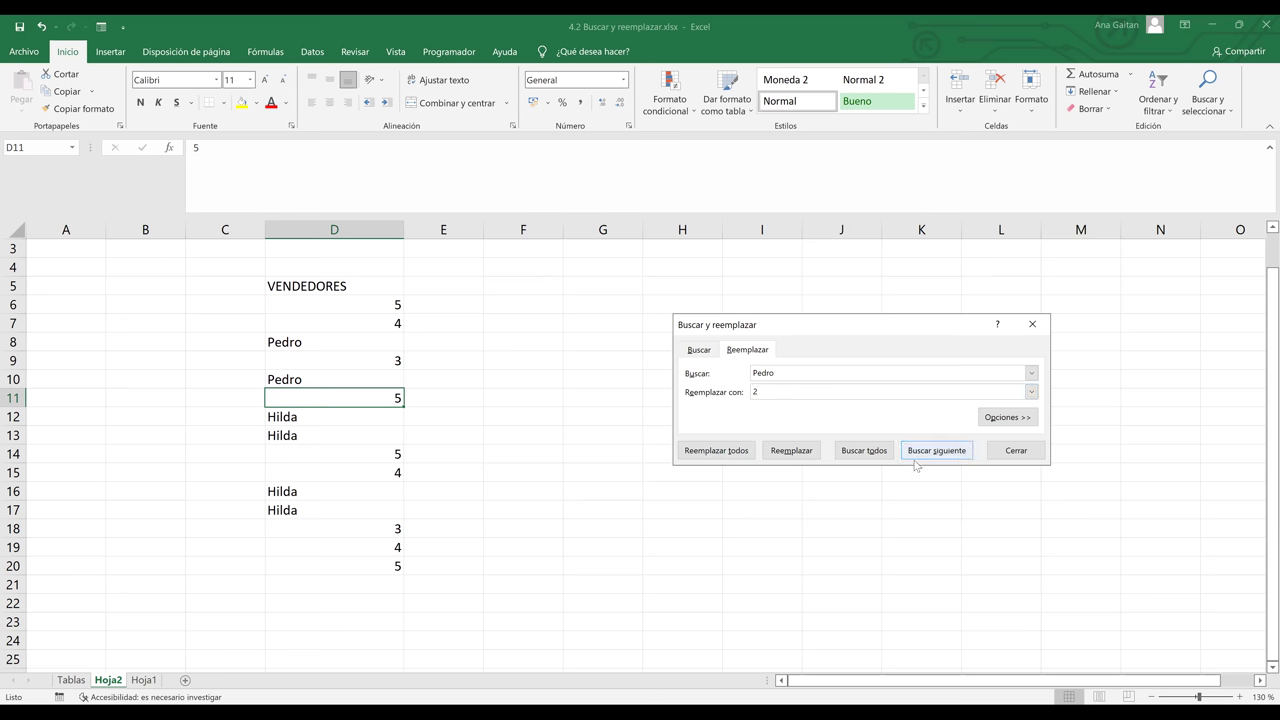
left_click(722, 452)
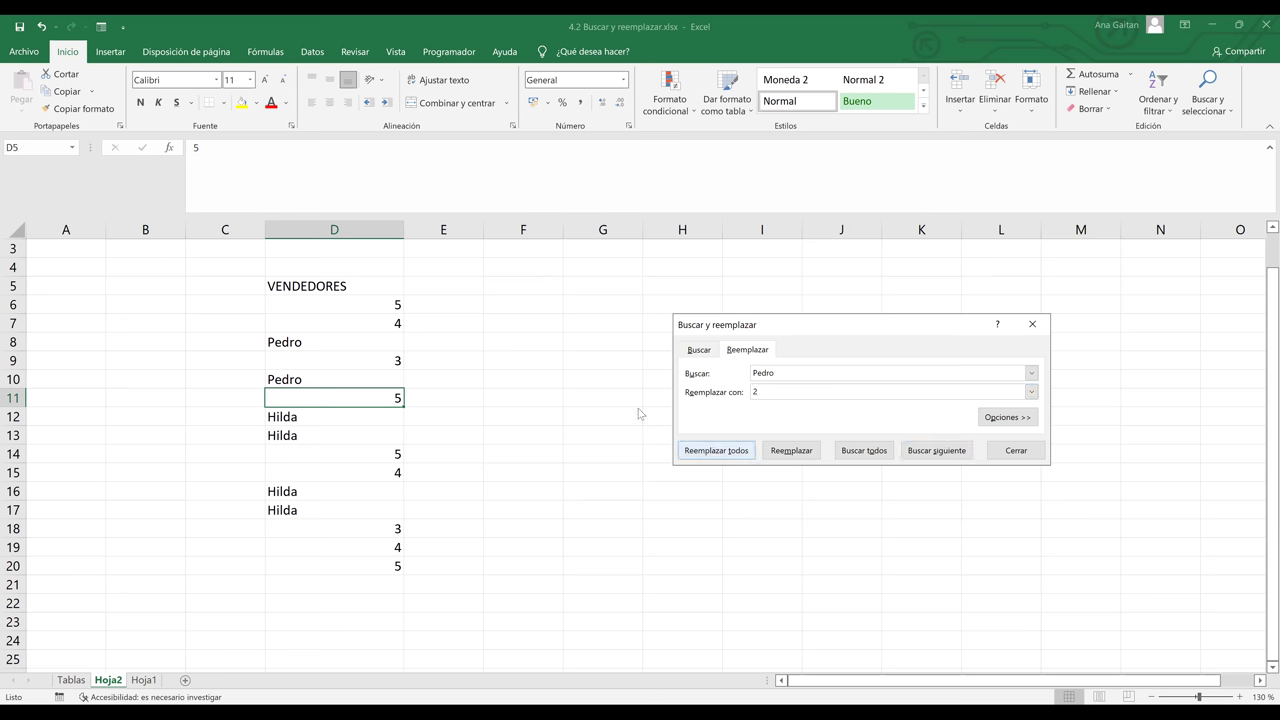
key("Return")
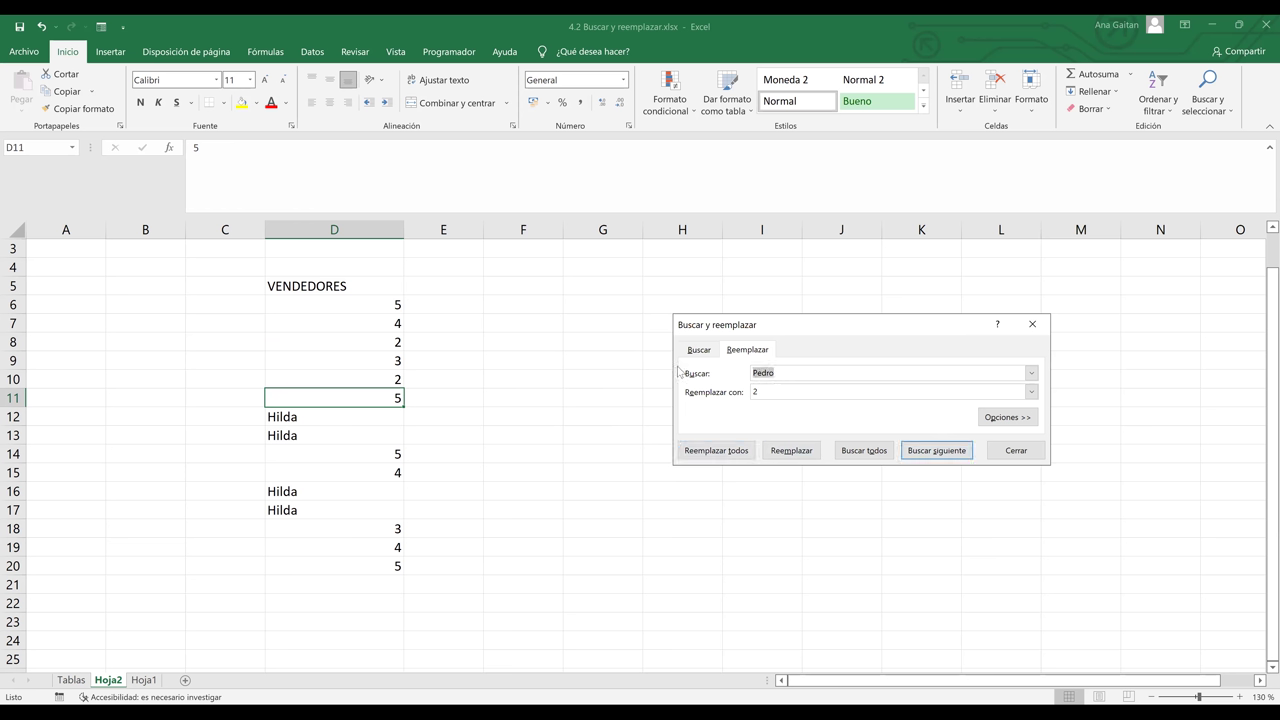
- Replace every Hilda with 1
type("Hilda")
key("BackSpace")
left_click(725, 452)
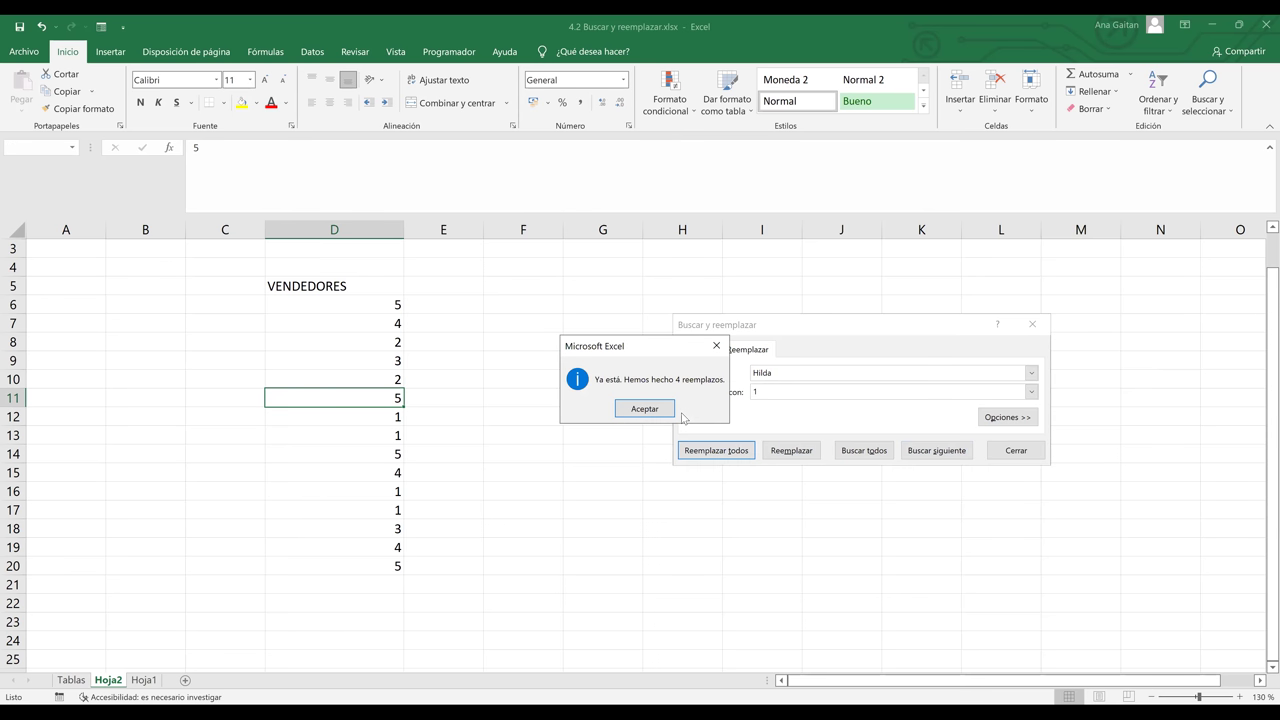
key("Return")
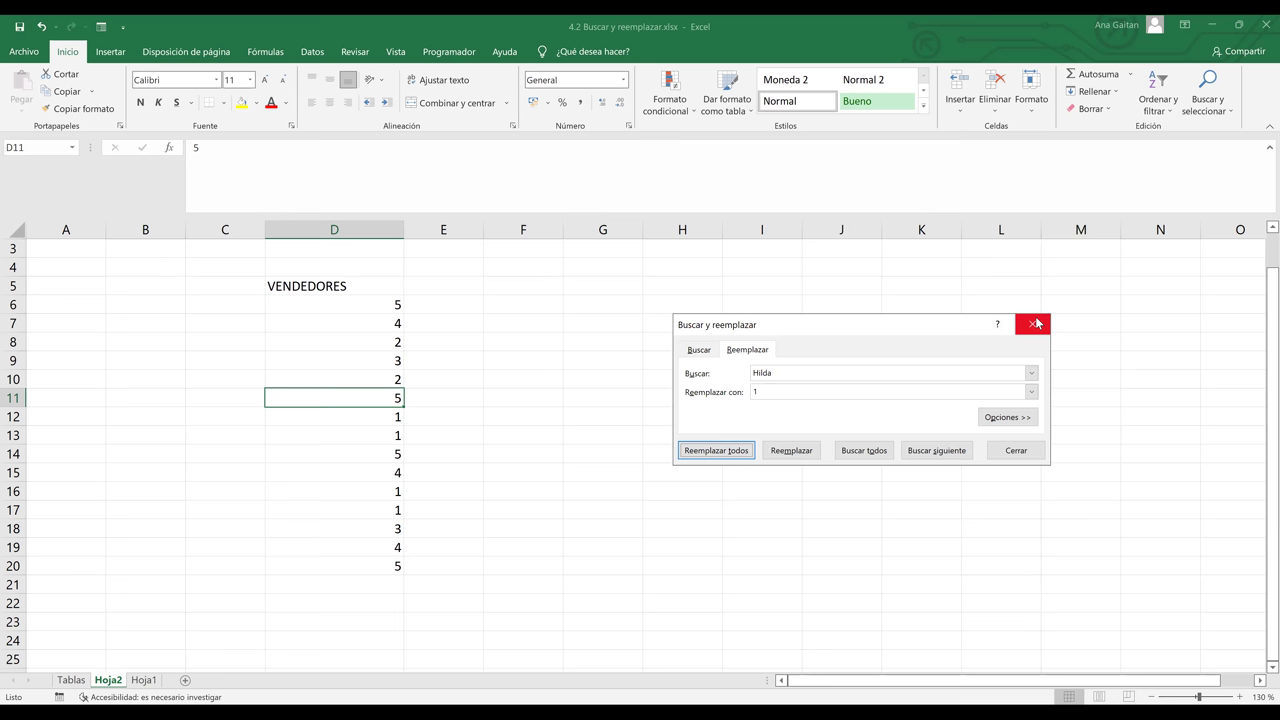
- Close the dialog, go to Hoja1, widen Nombre and autofit columns C–G
left_click(1037, 322)
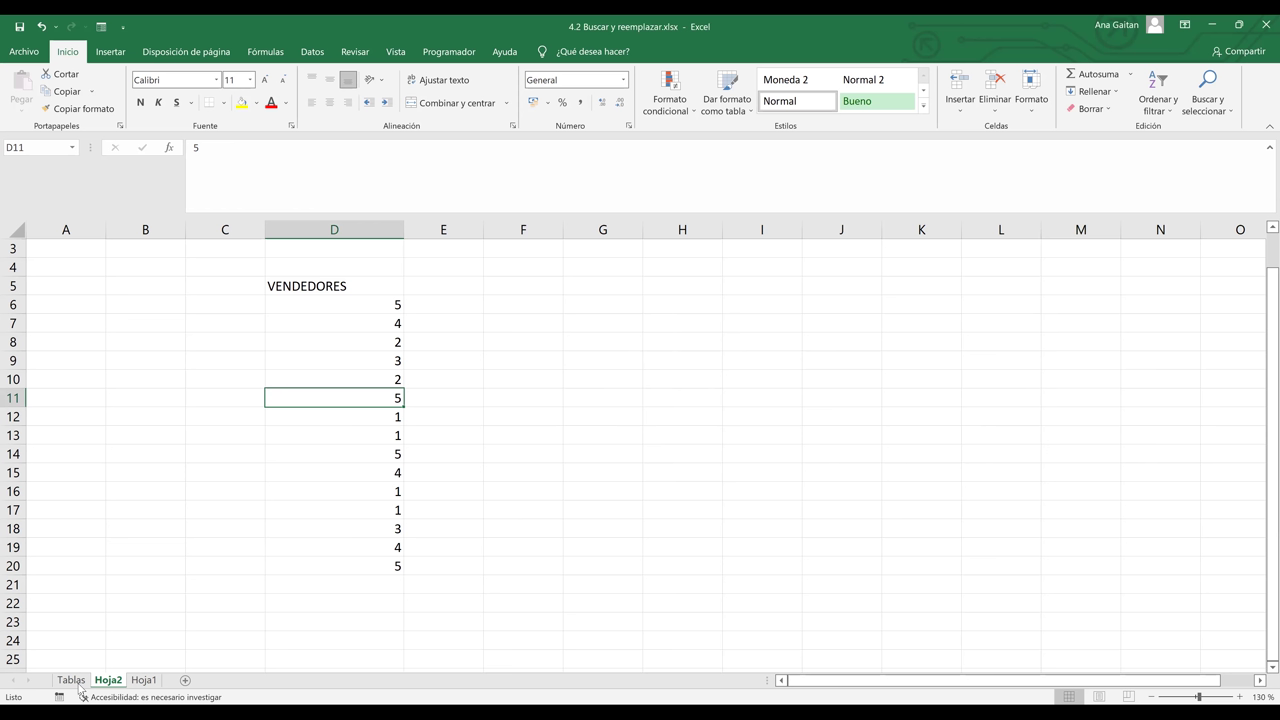
left_click(145, 681)
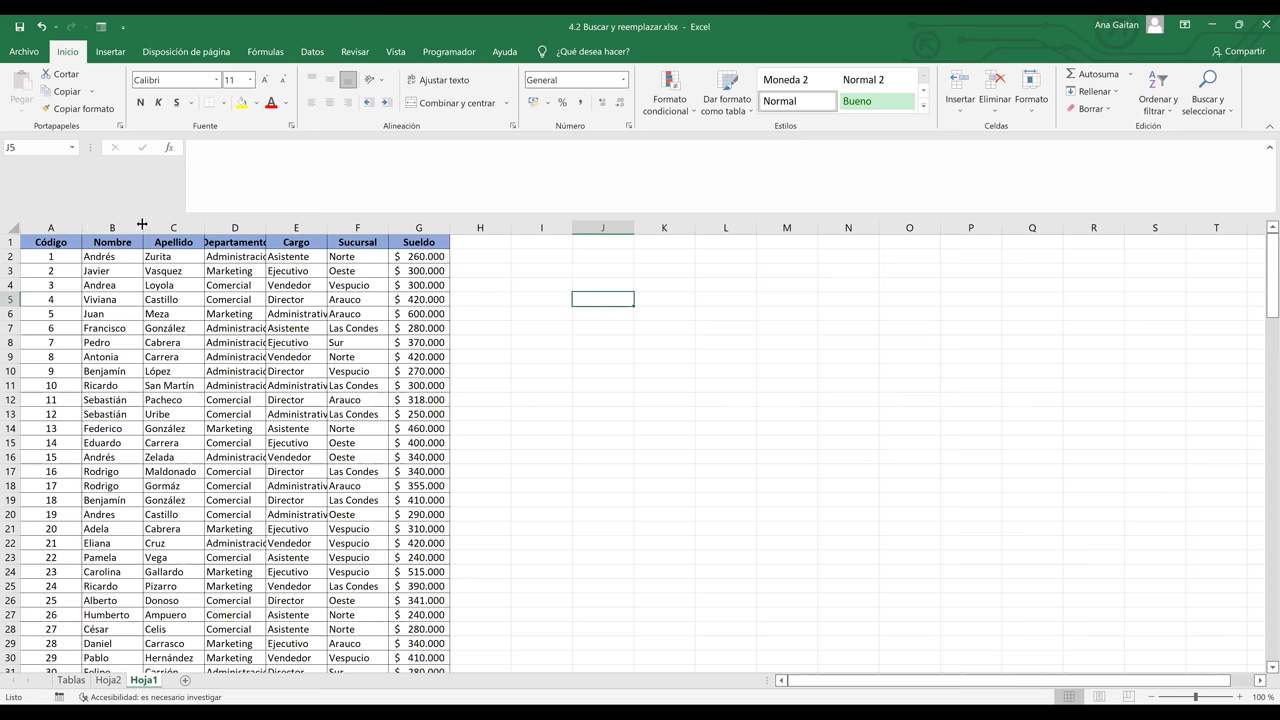
left_click_drag(142, 224, 161, 224)
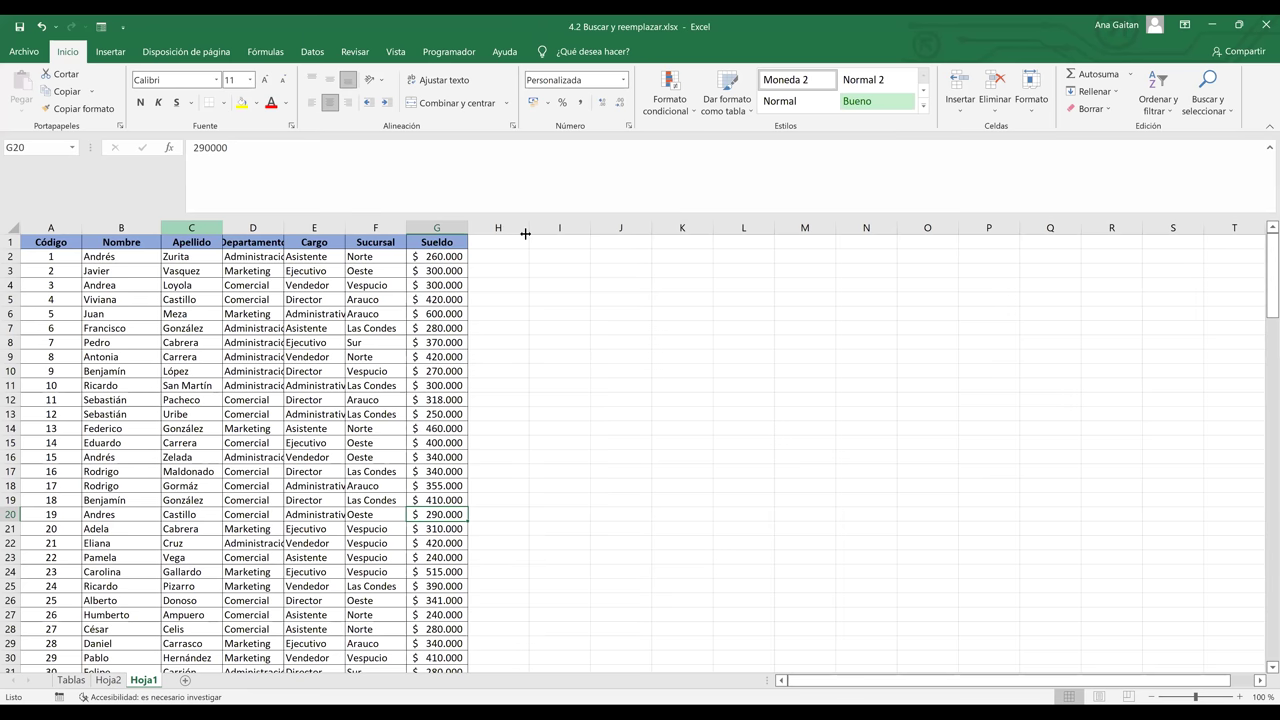
double_click(525, 233)
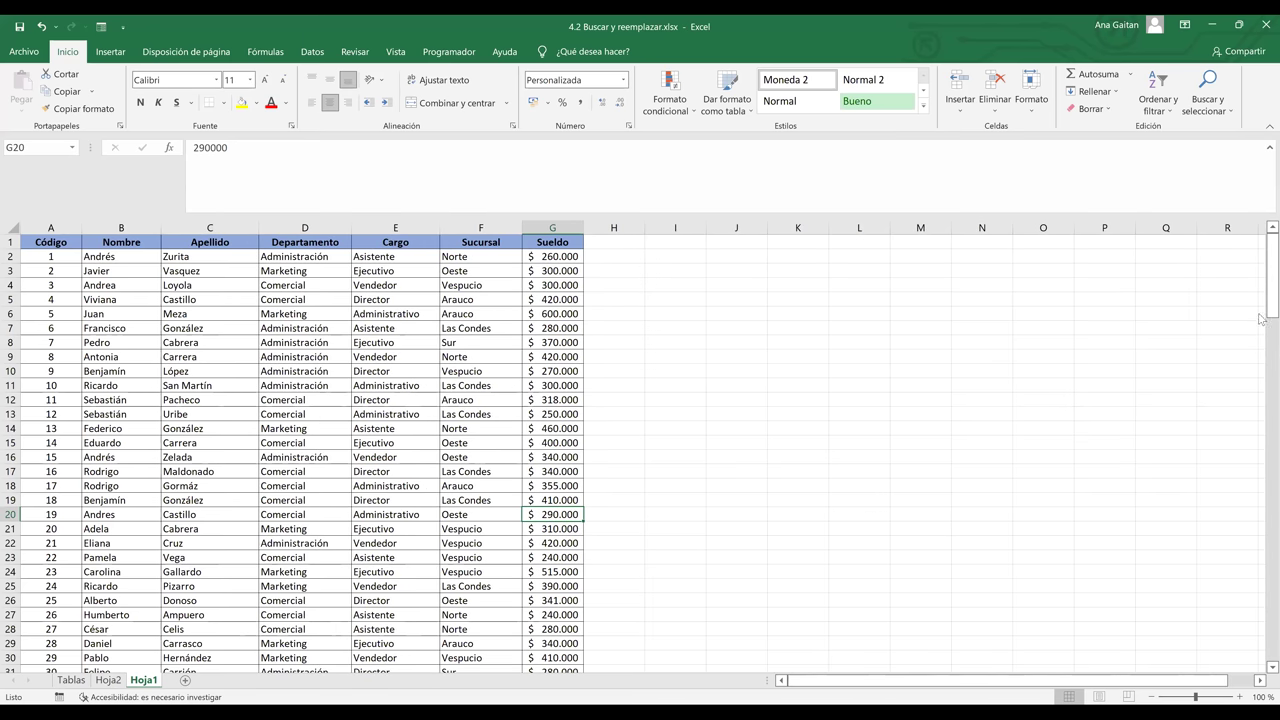
scroll(1260, 318, "down", 6)
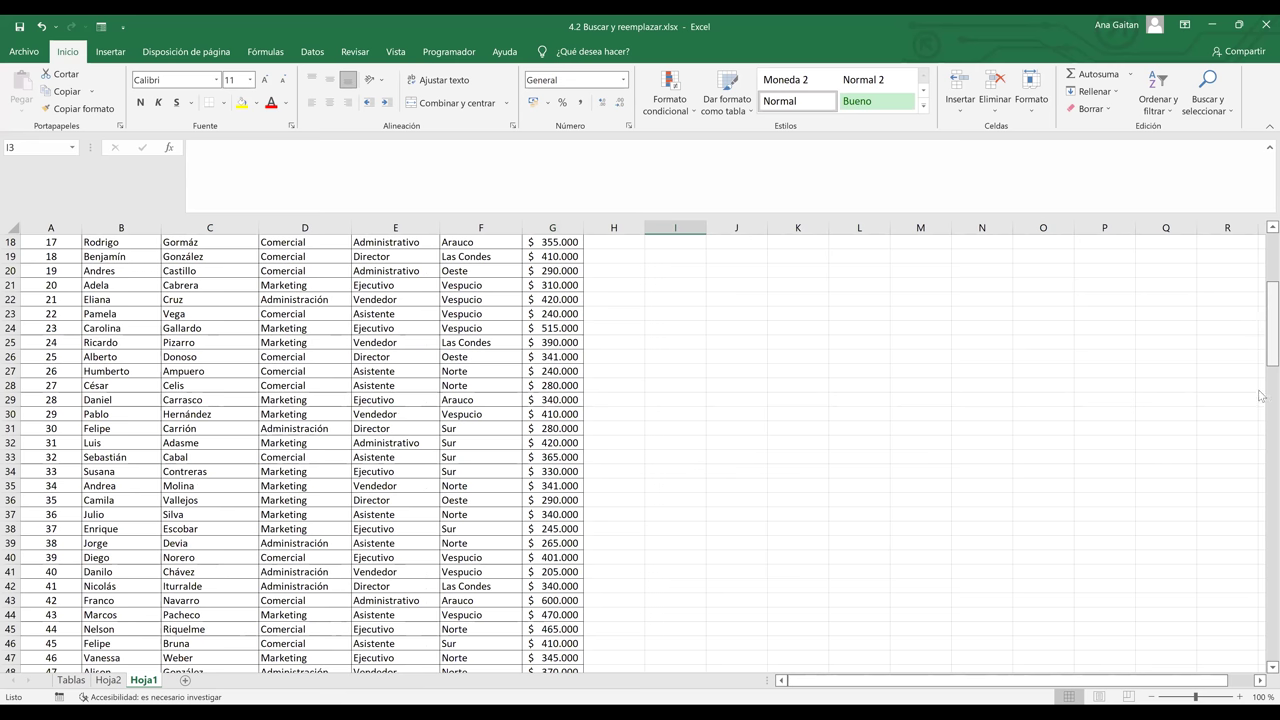
scroll(1260, 428, "down", 13)
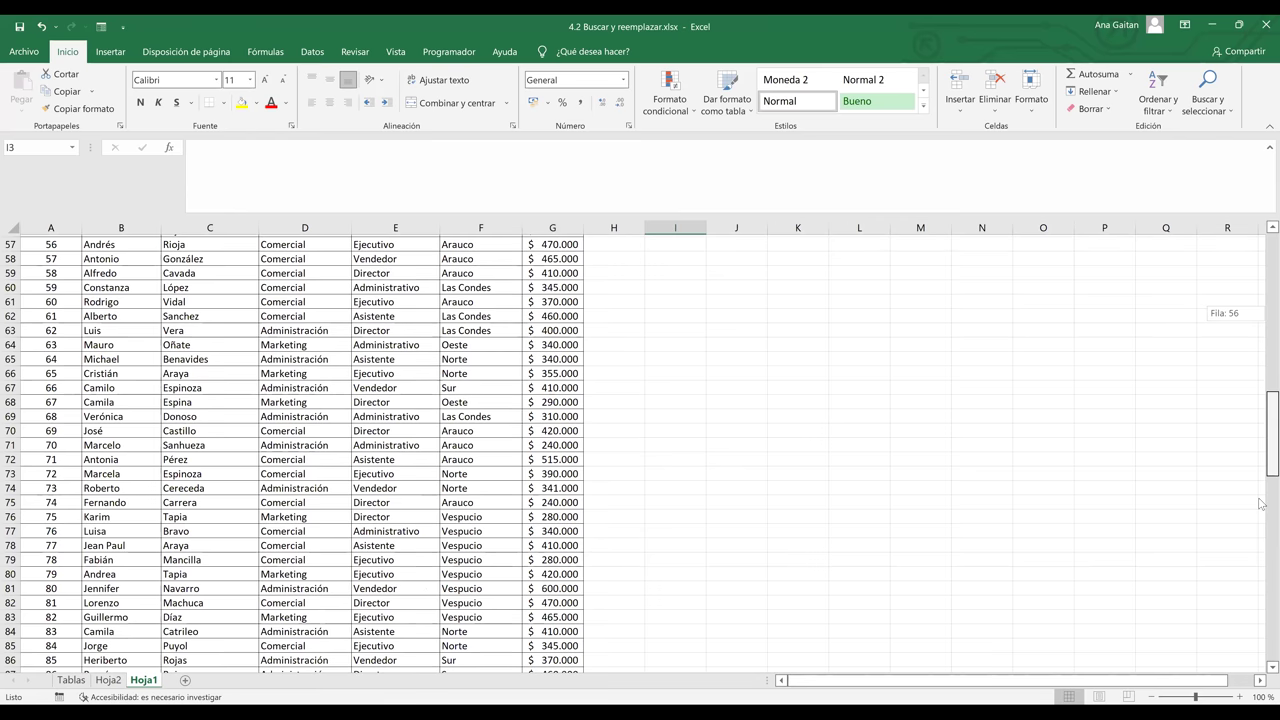
scroll(1260, 503, "down", 9)
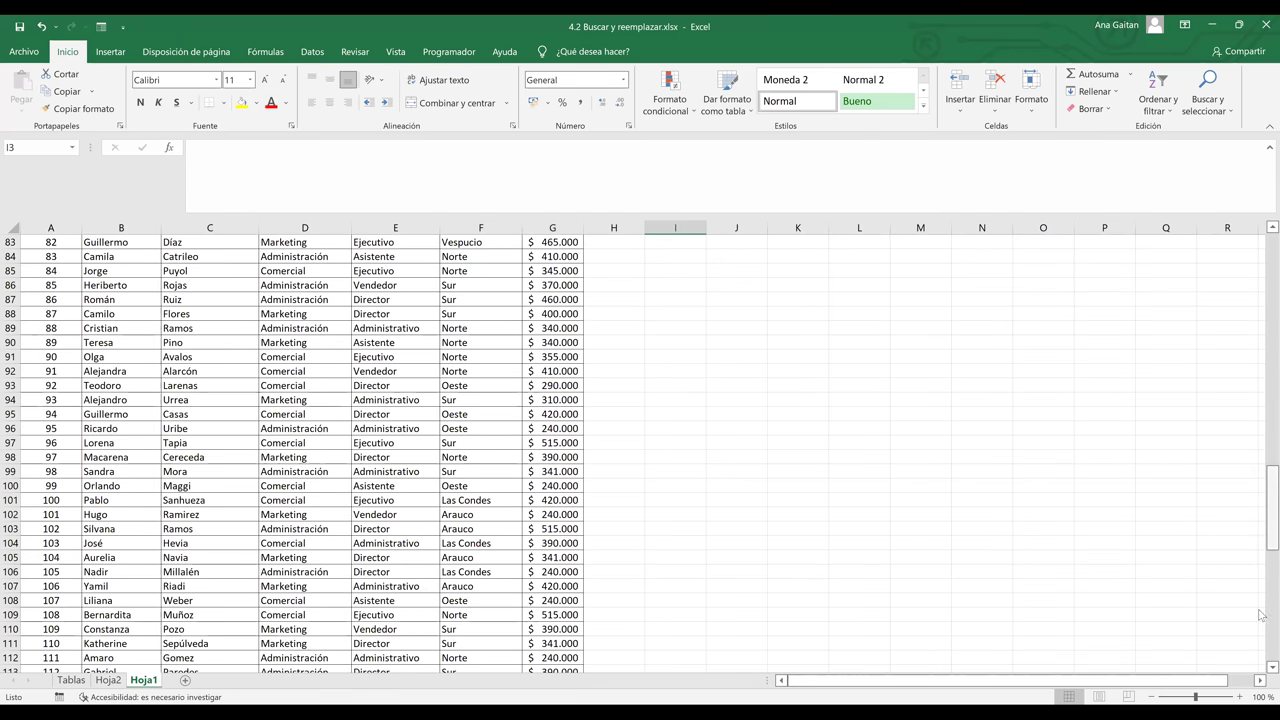
scroll(1261, 590, "down", 13)
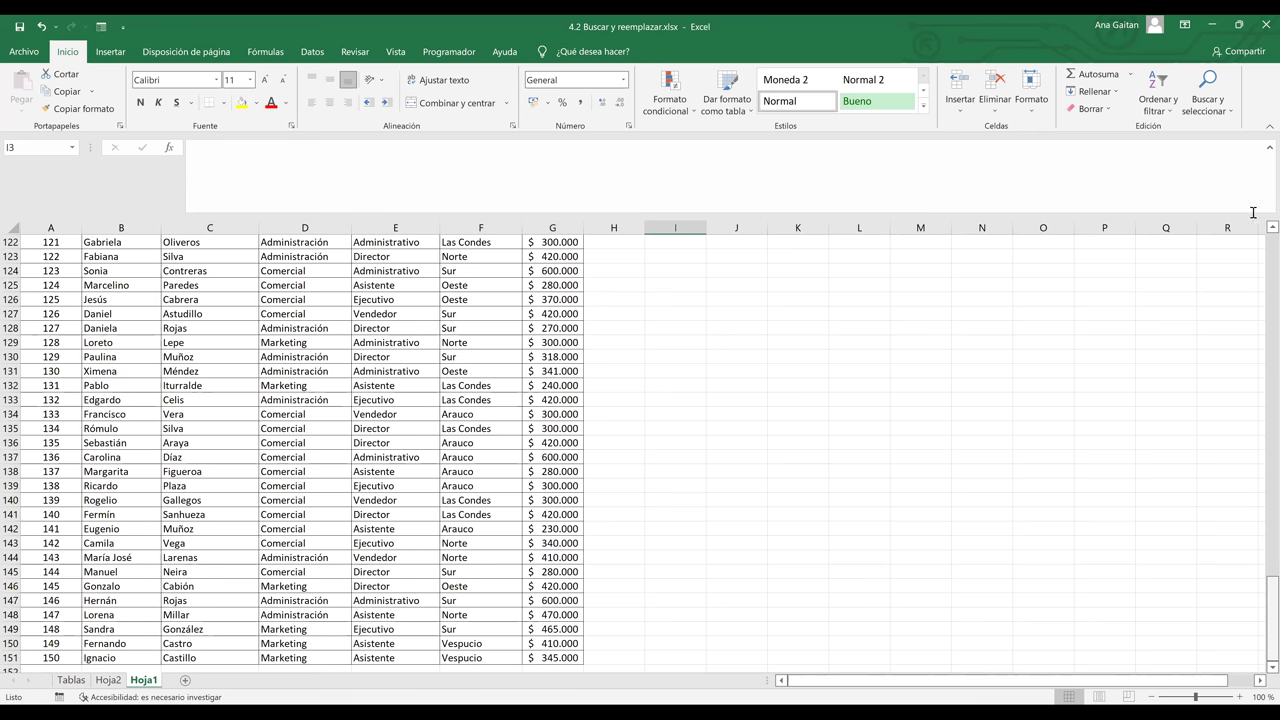
left_click_drag(1272, 620, 1272, 250)
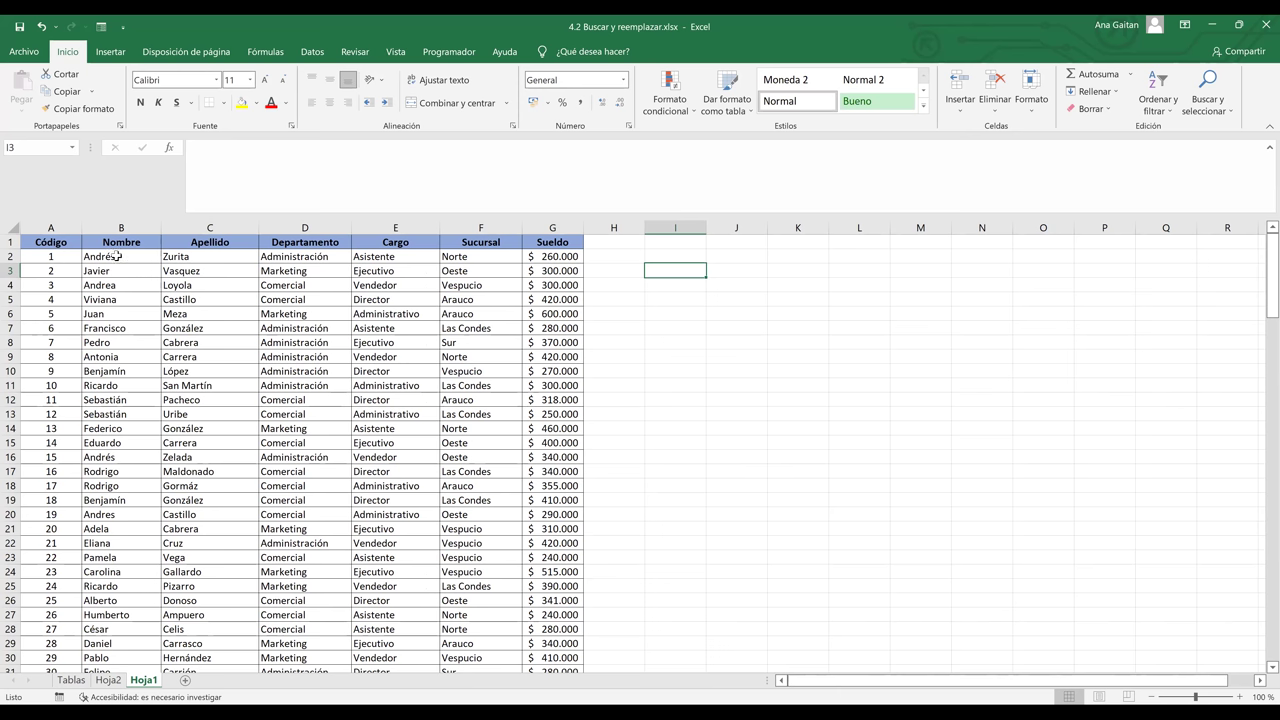
left_click(117, 257)
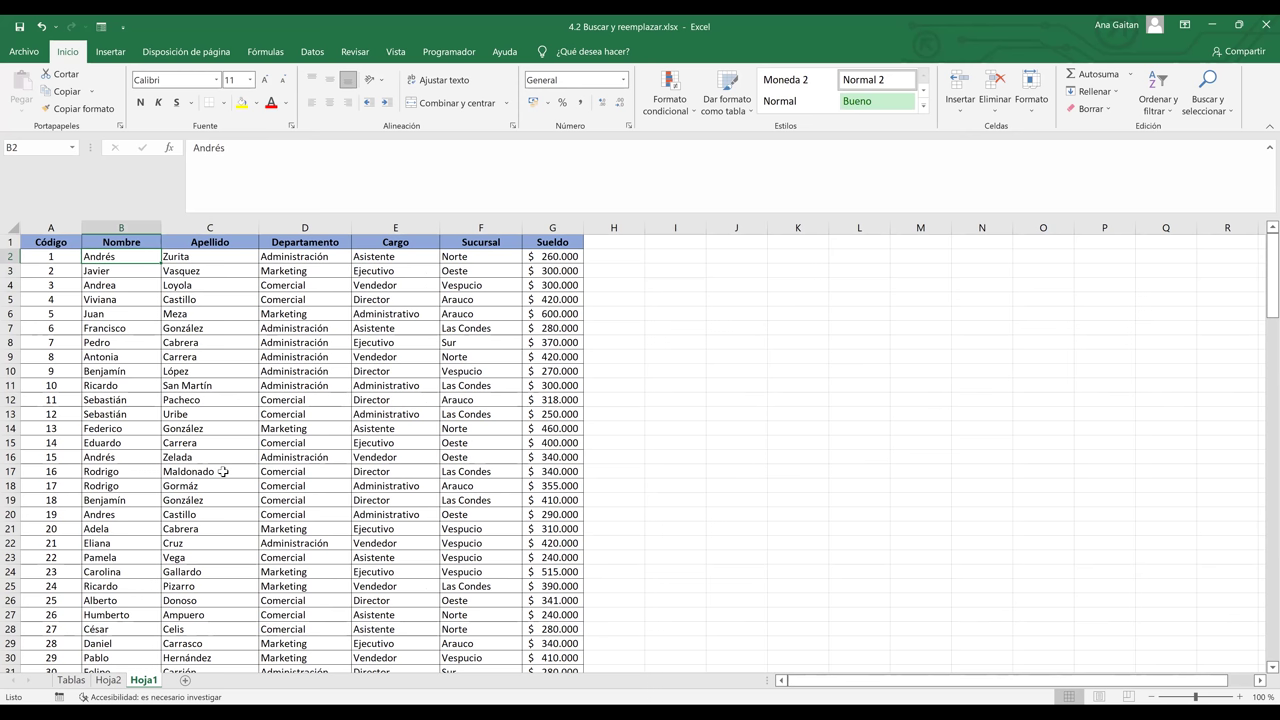
left_click(114, 269)
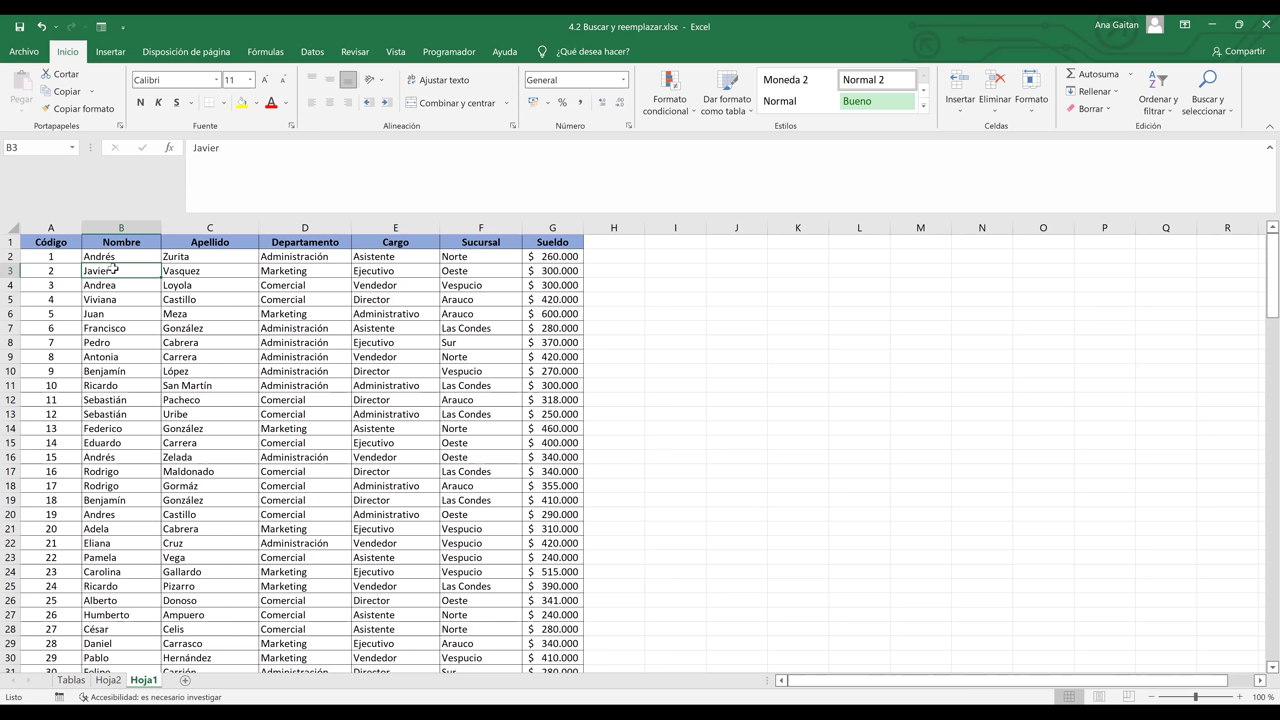
key("Down")
key("Down")
key("Down")
key("Down")
key("Down")
key("Down")
key("Down")
key("Down")
key("Down")
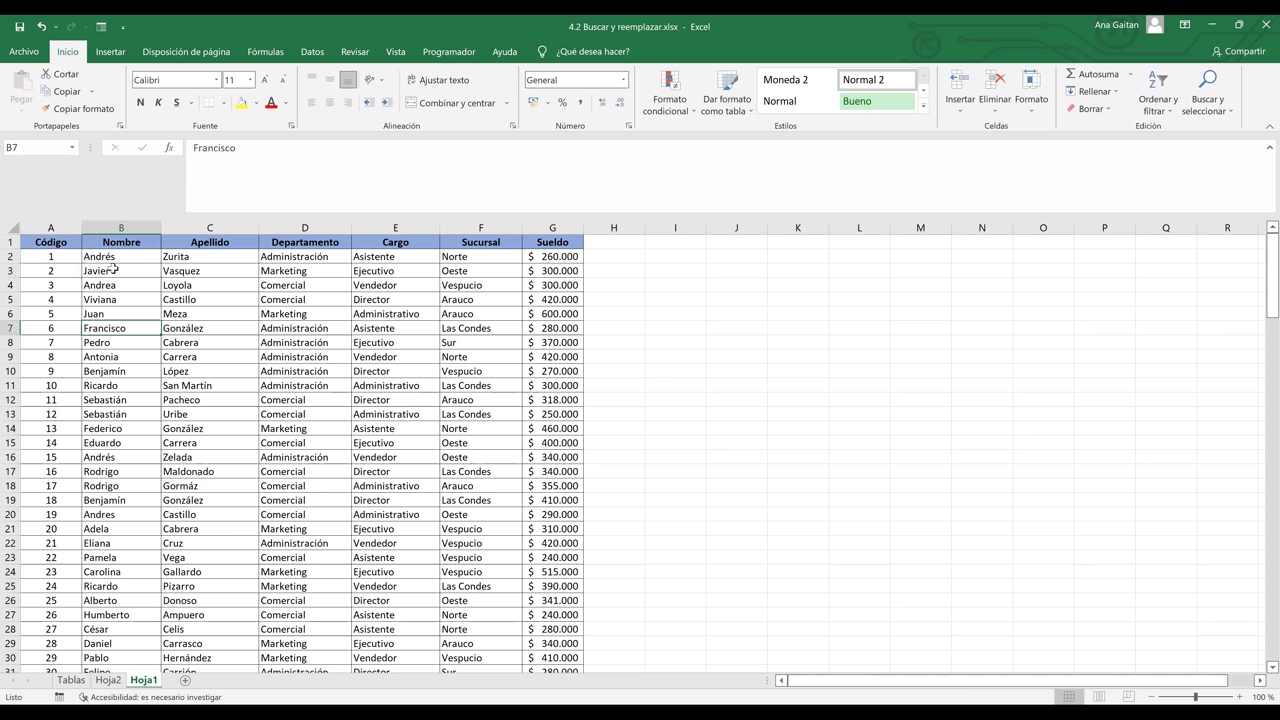
key("Down")
key("Down")
key("Down")
key("Down")
key("Down")
key("Down")
key("Down")
key("Down")
key("Down")
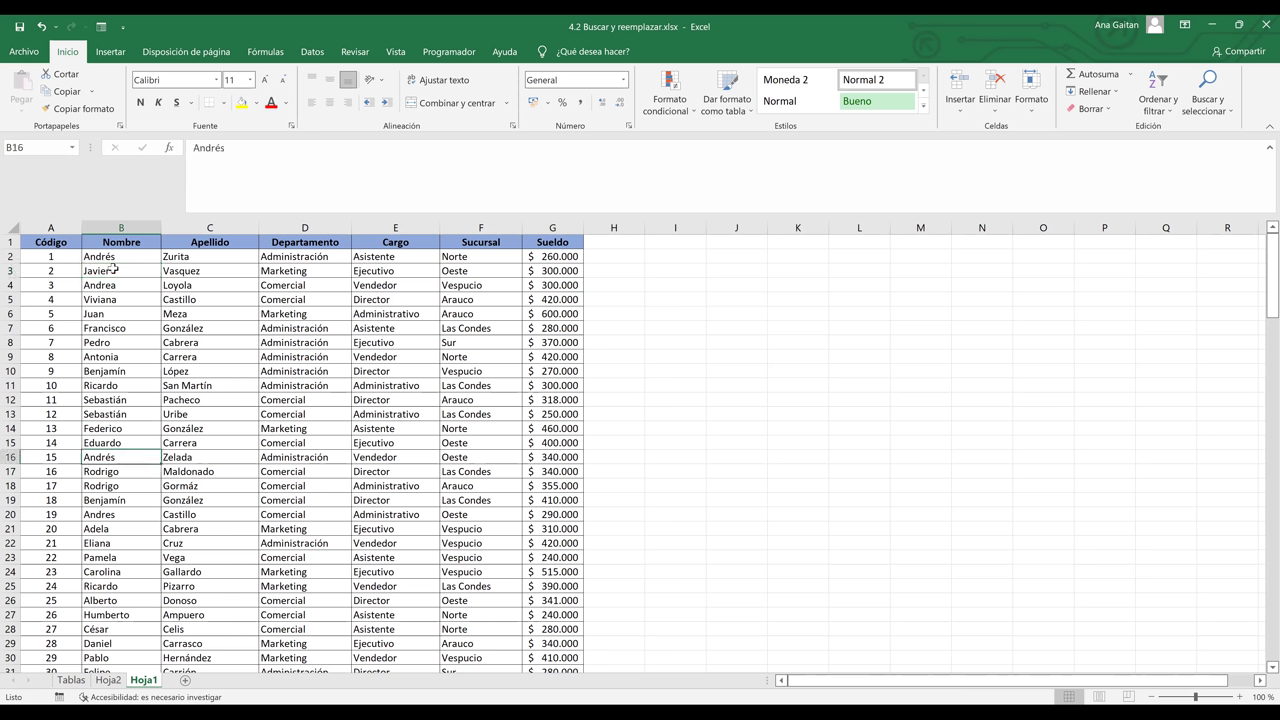
key("Down")
key("Down")
key("Down")
key("Down")
key("Down")
key("Down")
key("Down")
key("Down")
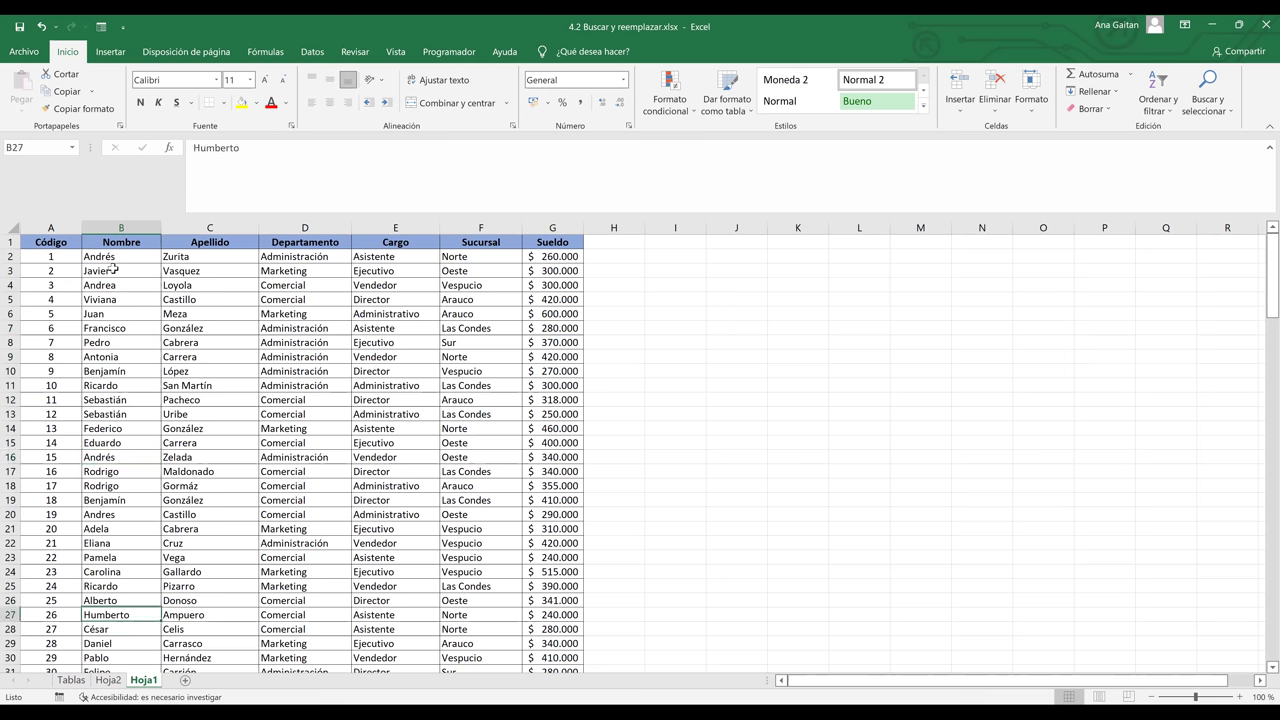
key("Down")
key("Down")
key("Down")
key("Down")
key("Down")
key("Down")
key("Down")
key("Down")
key("Down")
key("Down")
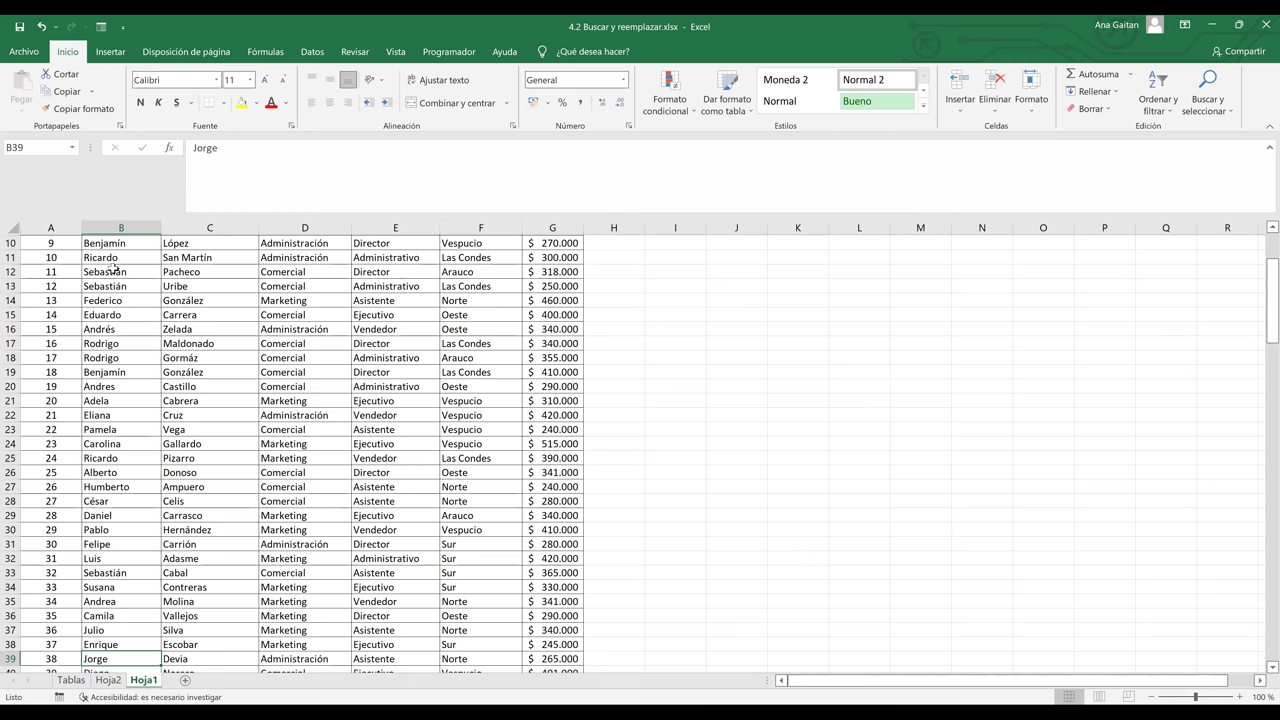
key("Down")
key("Down")
key("Down")
key("Down")
key("Down")
key("Down")
key("Down")
key("Down")
key("Down")
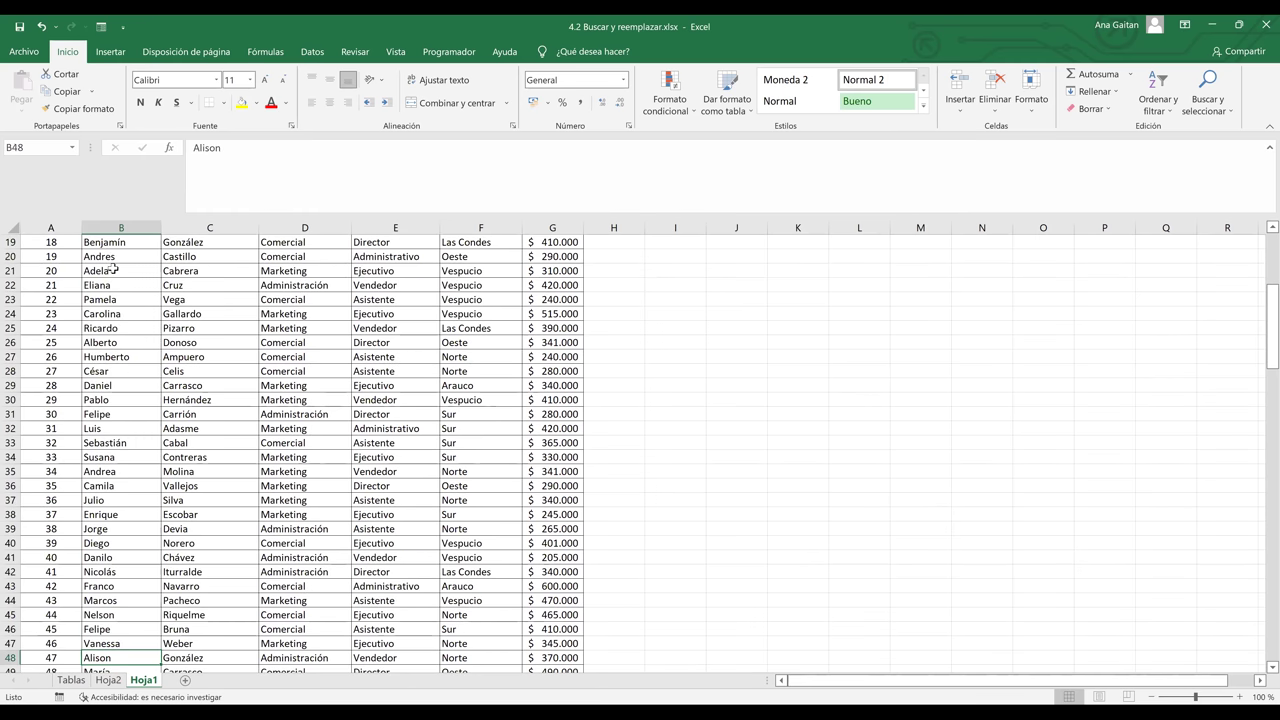
key("Down")
key("Down")
key("Down")
key("Down")
key("Down")
key("Down")
key("Down")
key("Down")
key("Down")
key("Down")
key("Down")
key("Down")
key("Down")
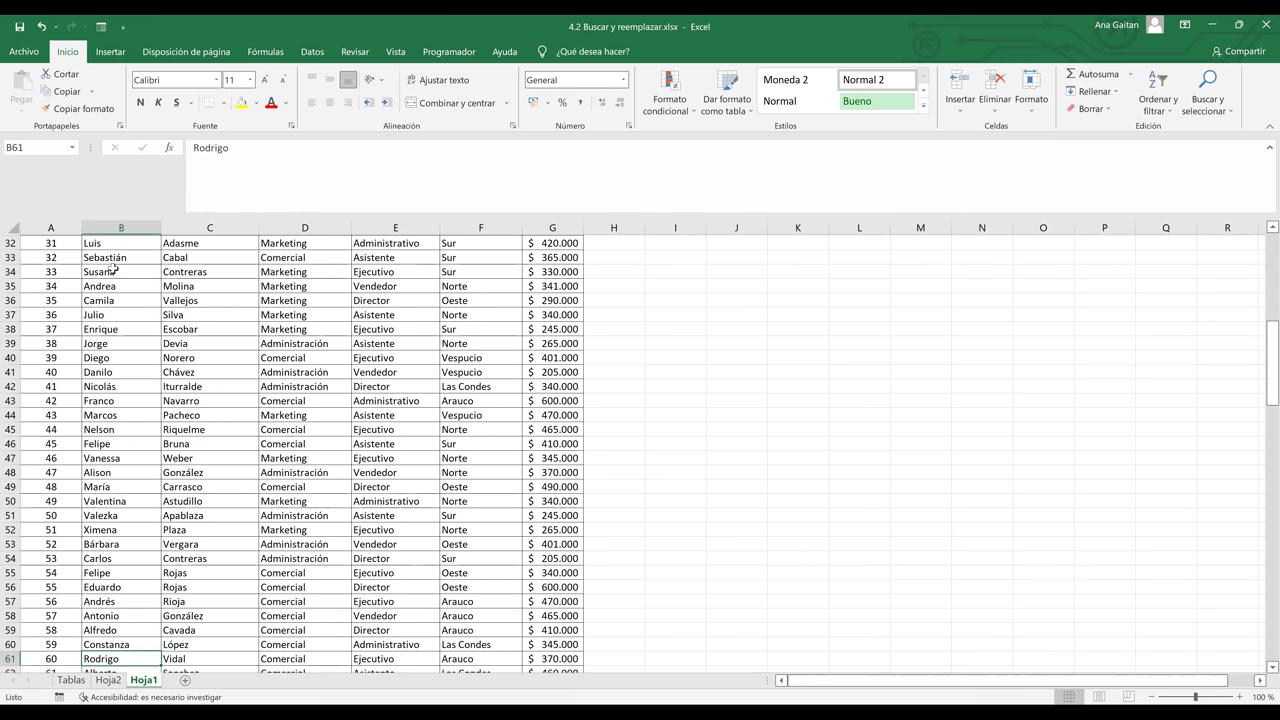
key("Down")
key("Down")
key("Down")
key("Down")
key("Down")
key("Down")
key("Down")
key("Down")
key("Down")
key("Down")
key("Down")
key("Down")
key("Down")
key("Down")
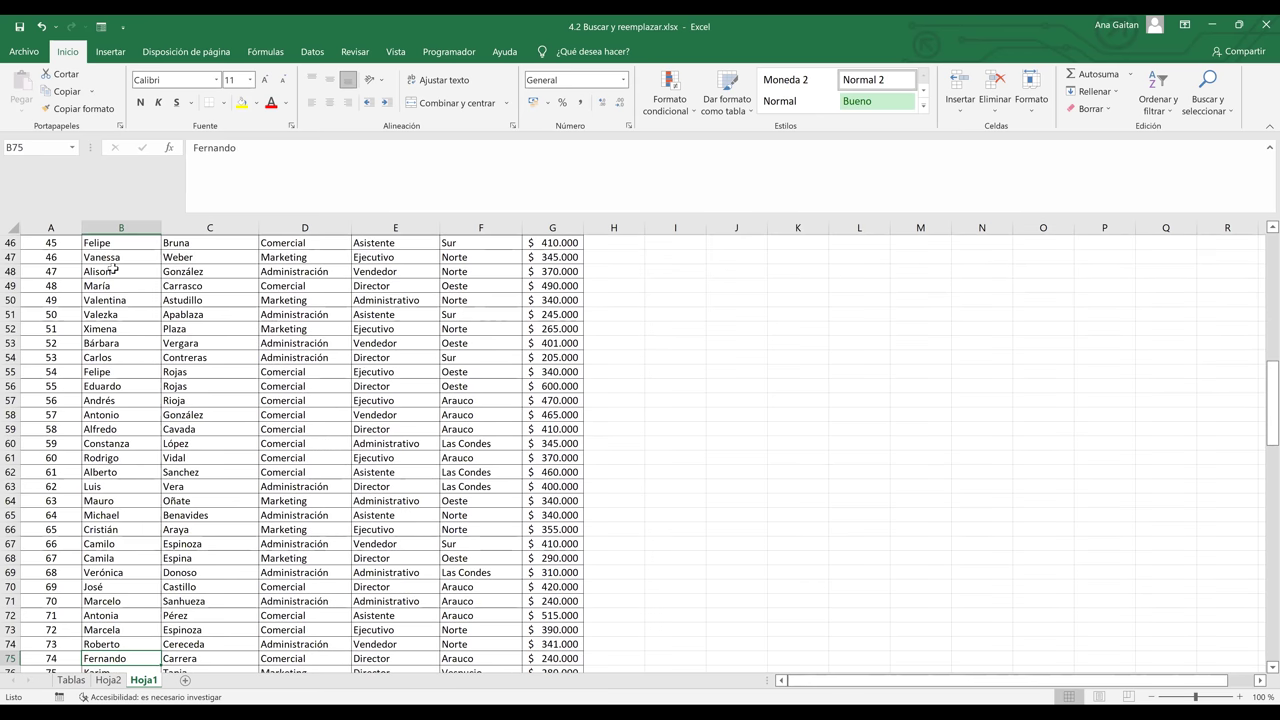
key("Down")
key("Down")
key("Down")
key("Down")
key("Down")
key("Down")
key("Down")
key("Down")
key("Down")
key("Down")
key("Down")
key("Down")
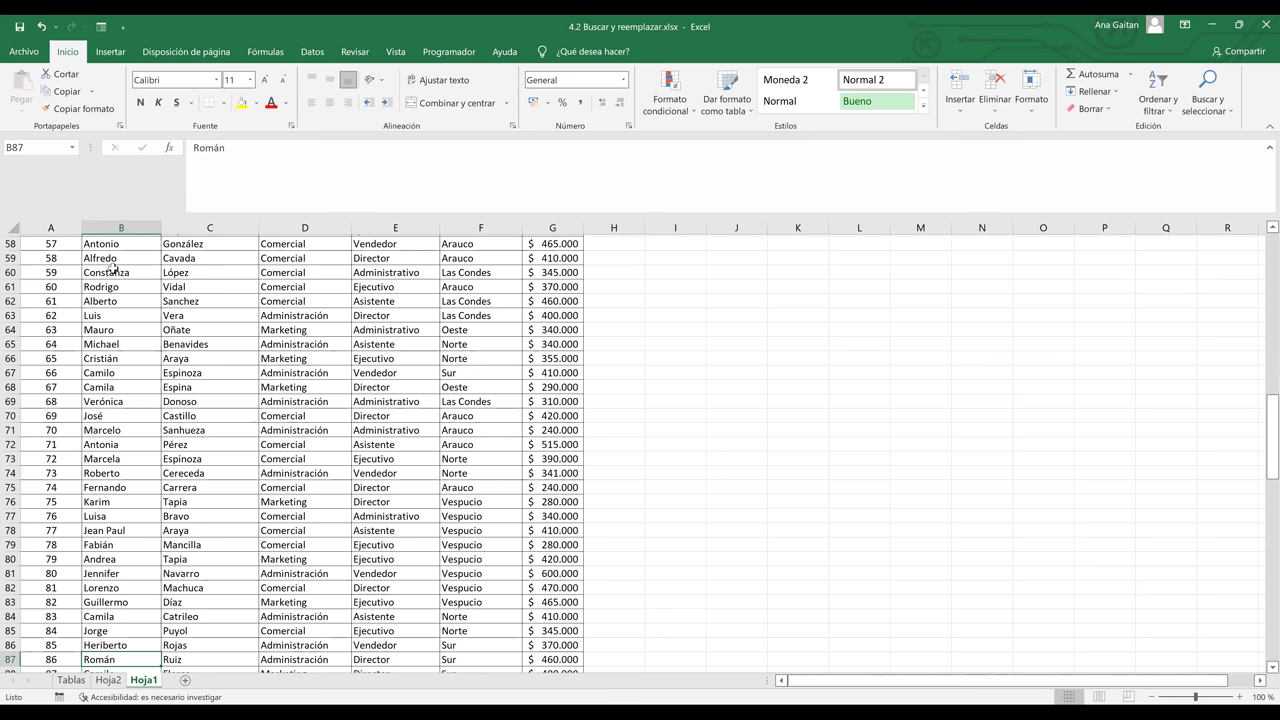
key("Down")
key("Down")
key("Down")
key("Down")
key("Down")
key("Down")
key("Down")
key("Down")
key("Down")
key("Down")
key("Down")
key("Down")
key("Down")
key("Down")
key("Down")
key("Down")
key("Down")
key("Down")
key("Down")
key("Down")
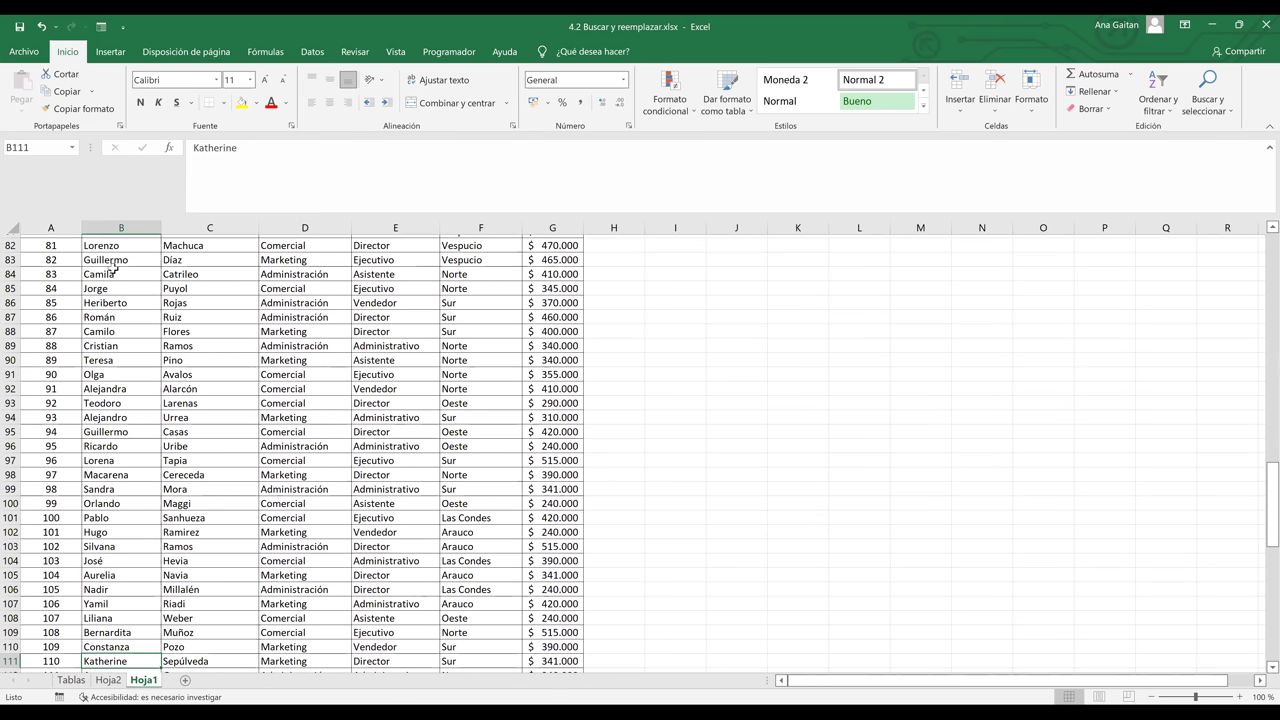
key("Page_Down")
key("Page_Down")
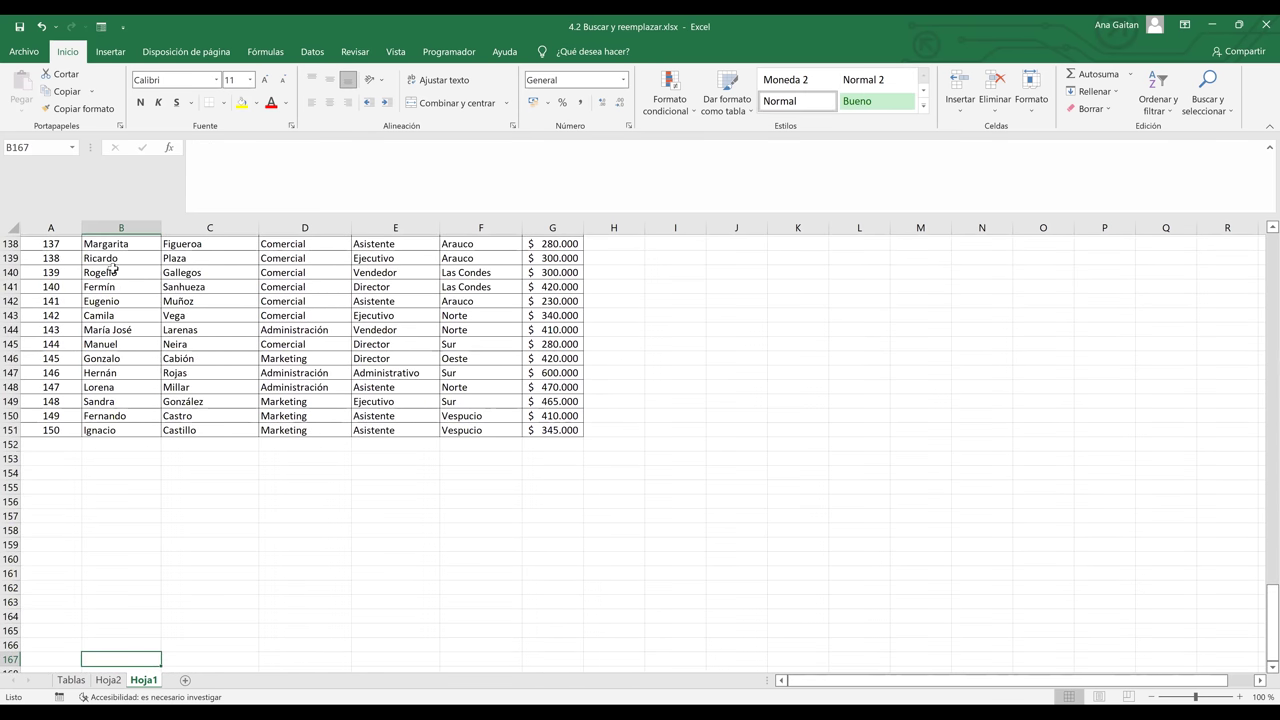
key("Up")
key("Up")
key("Up")
key("Up")
key("Up")
key("Up")
key("Up")
key("Up")
key("Up")
key("Up")
key("Up")
key("Up")
key("Up")
key("Up")
key("Up")
key("Up")
key("Up")
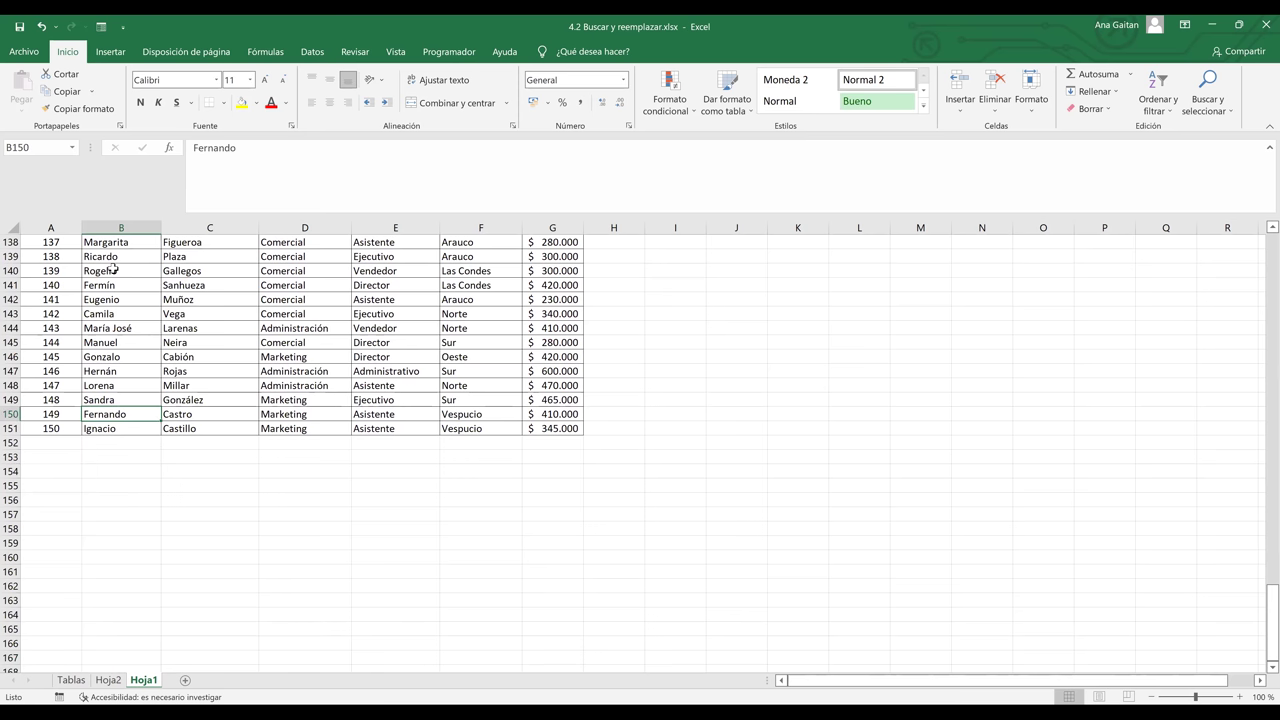
key("Up")
key("Up")
key("Up")
key("Up")
key("Up")
key("Up")
key("Up")
key("Up")
key("Up")
key("Up")
key("Up")
key("Up")
key("Up")
key("Up")
key("Up")
key("Page_Up")
key("Up")
key("Up")
key("Up")
key("Up")
key("Up")
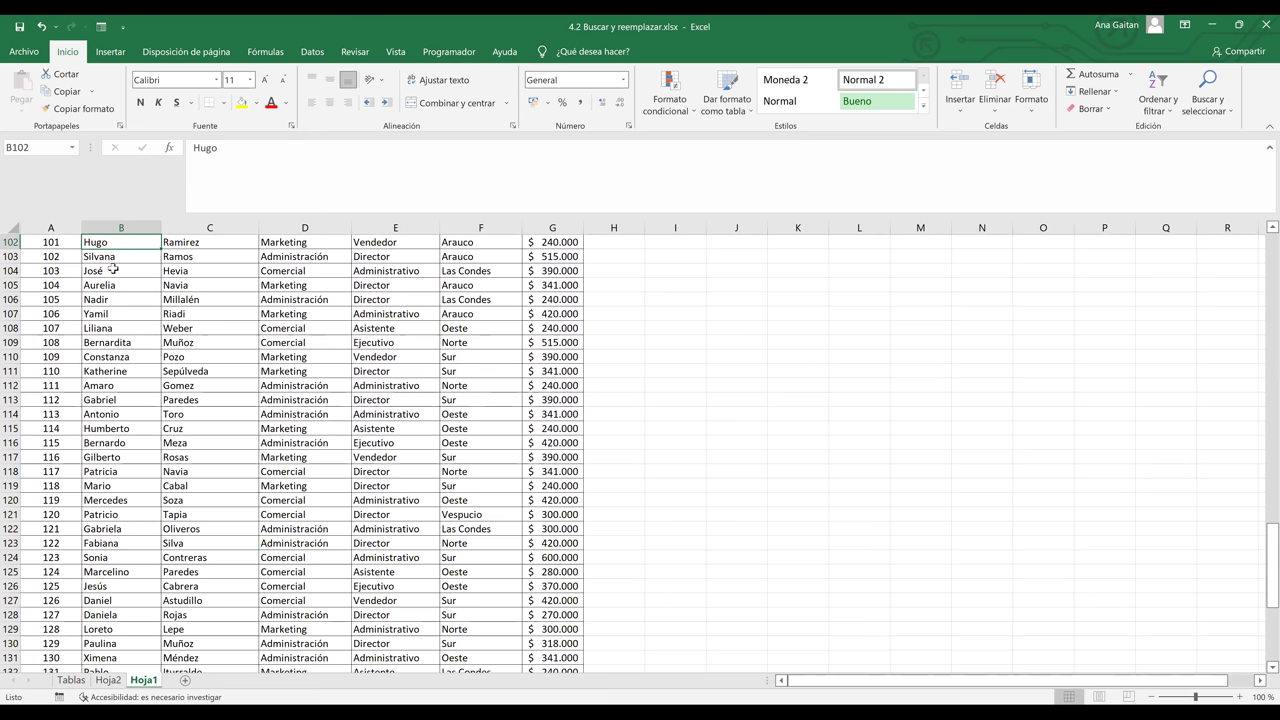
key("Page_Up")
key("Page_Up")
key("Page_Up")
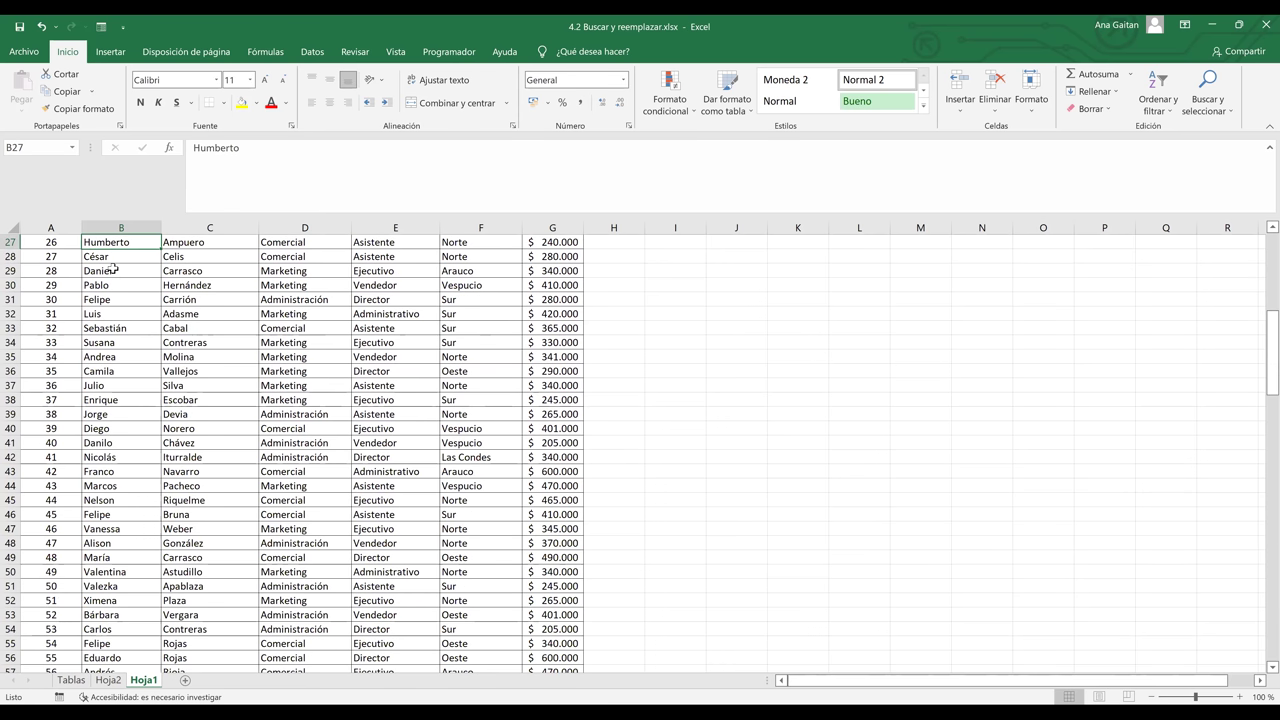
key("Page_Up")
left_click(252, 271)
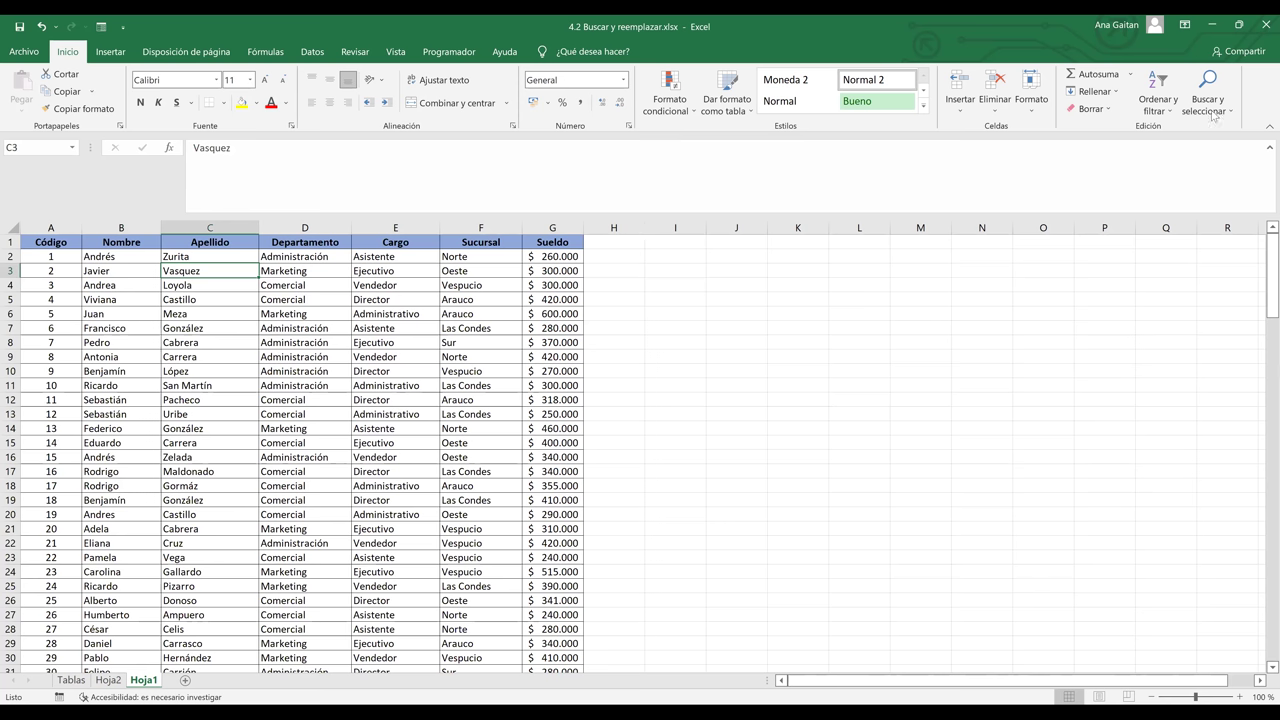
- Open Find with Ctrl+B and search for Andrés
left_click(794, 400)
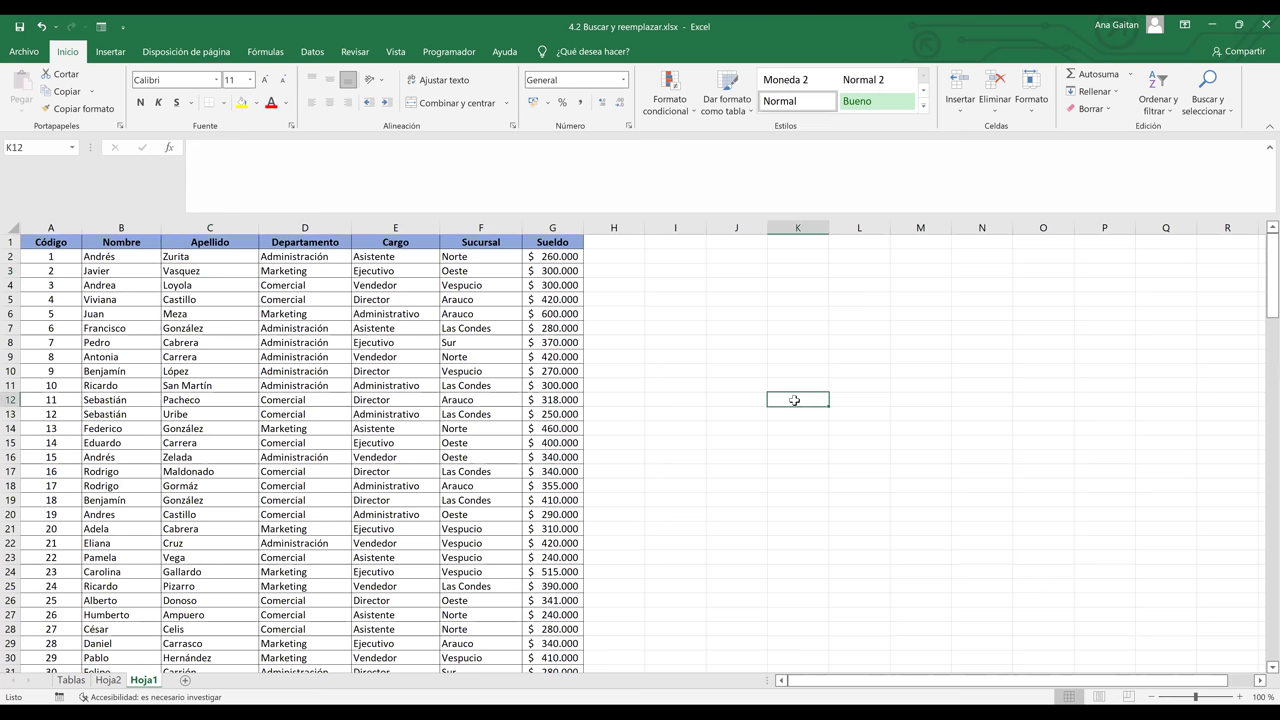
key("ctrl+b")
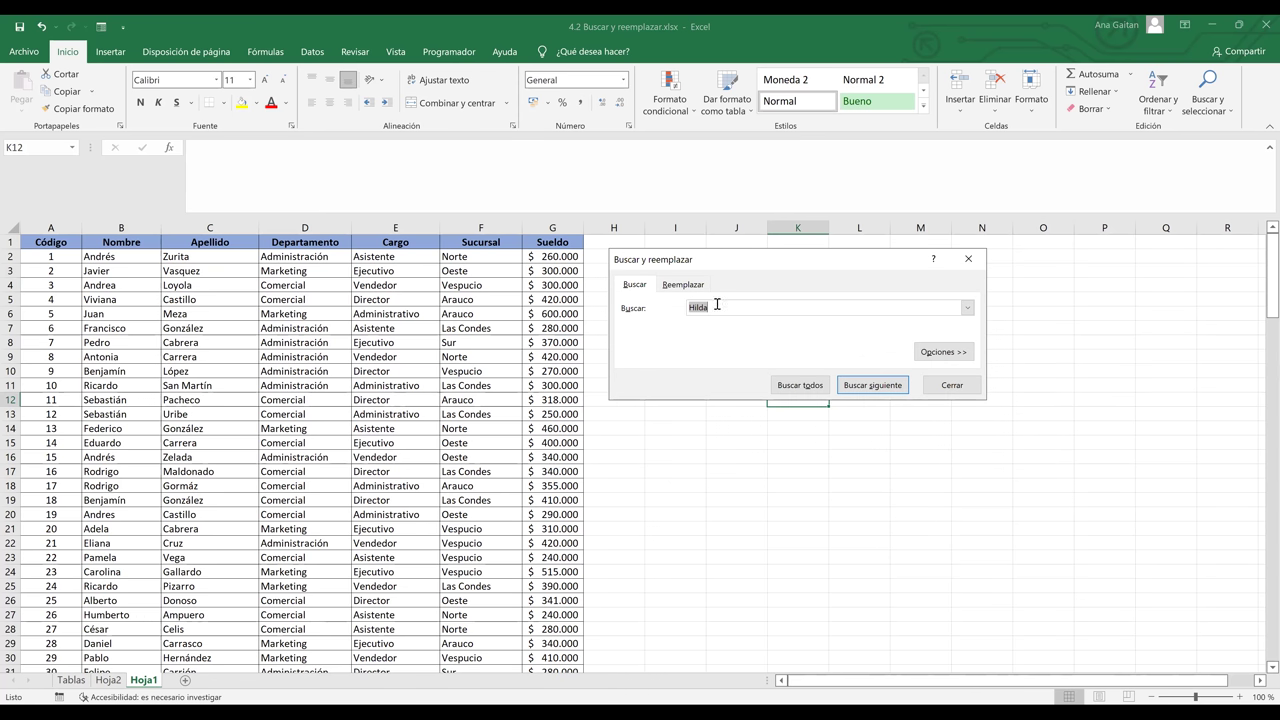
key("BackSpace")
type("Andrés")
left_click(867, 385)
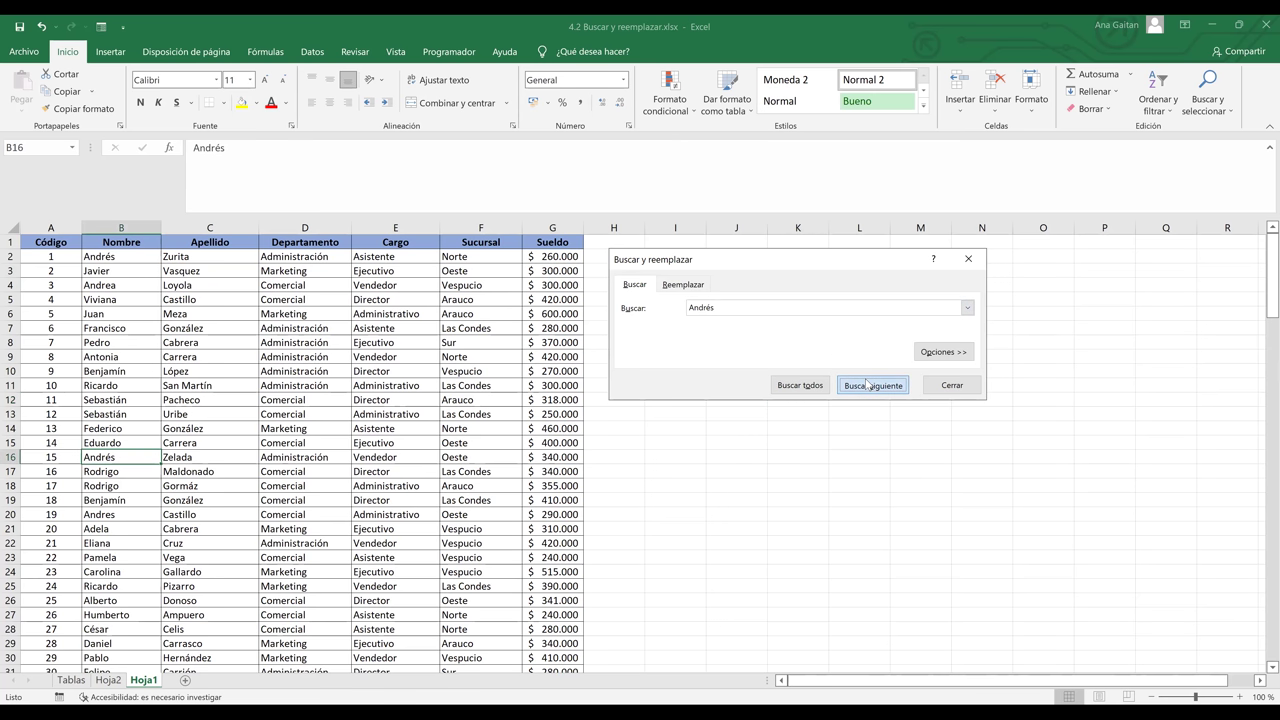
left_click(867, 385)
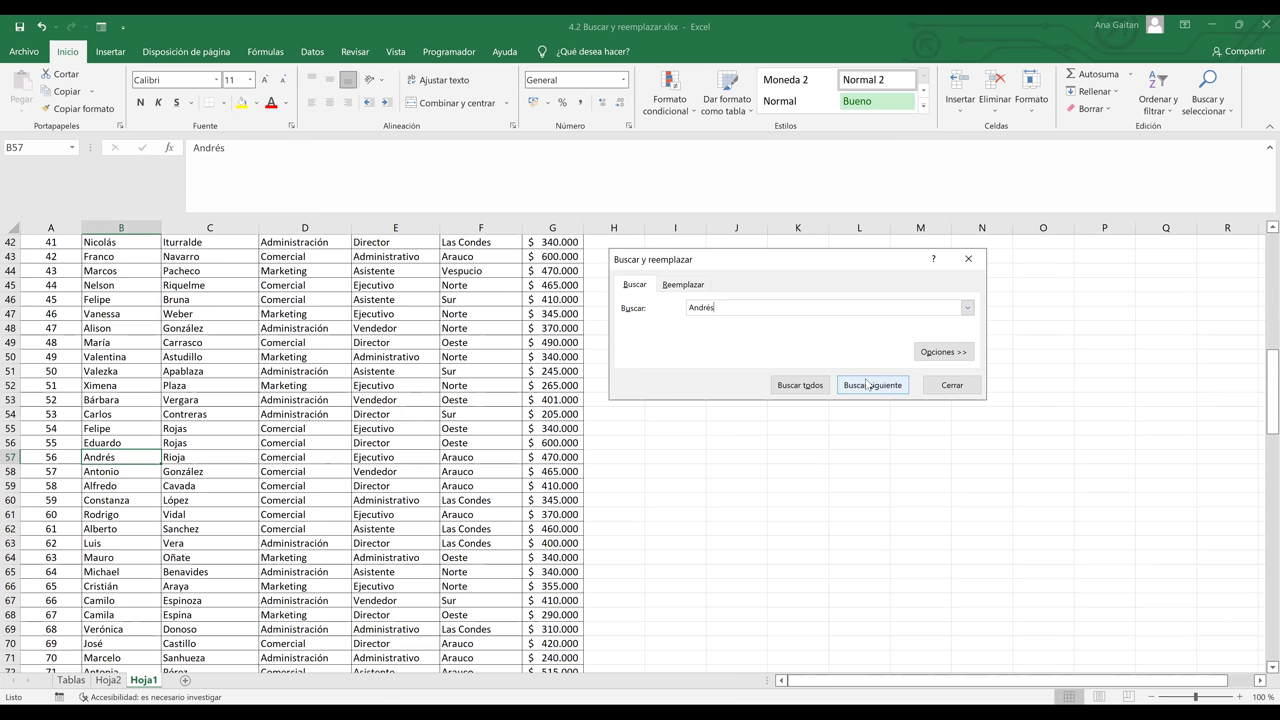
left_click(867, 385)
left_click(867, 385)
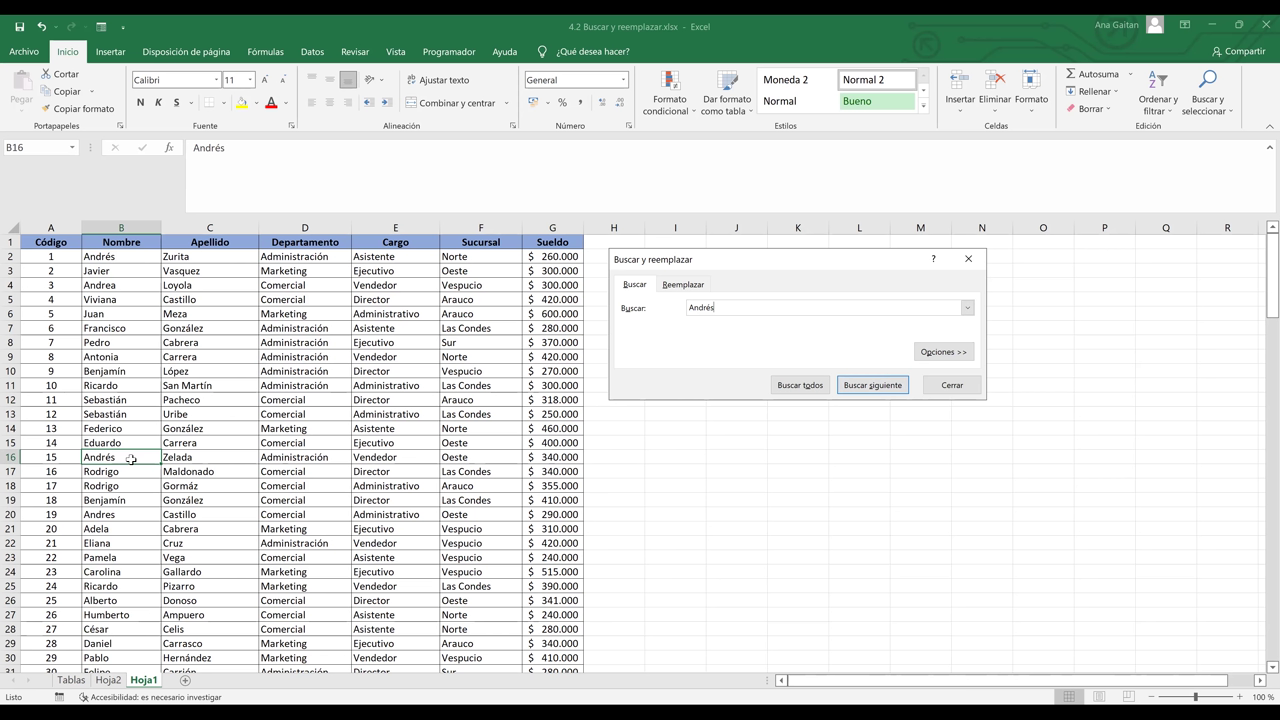
- Step through the Andrés matches in rows 2, 16 and 57, then select cell B2
left_click(885, 392)
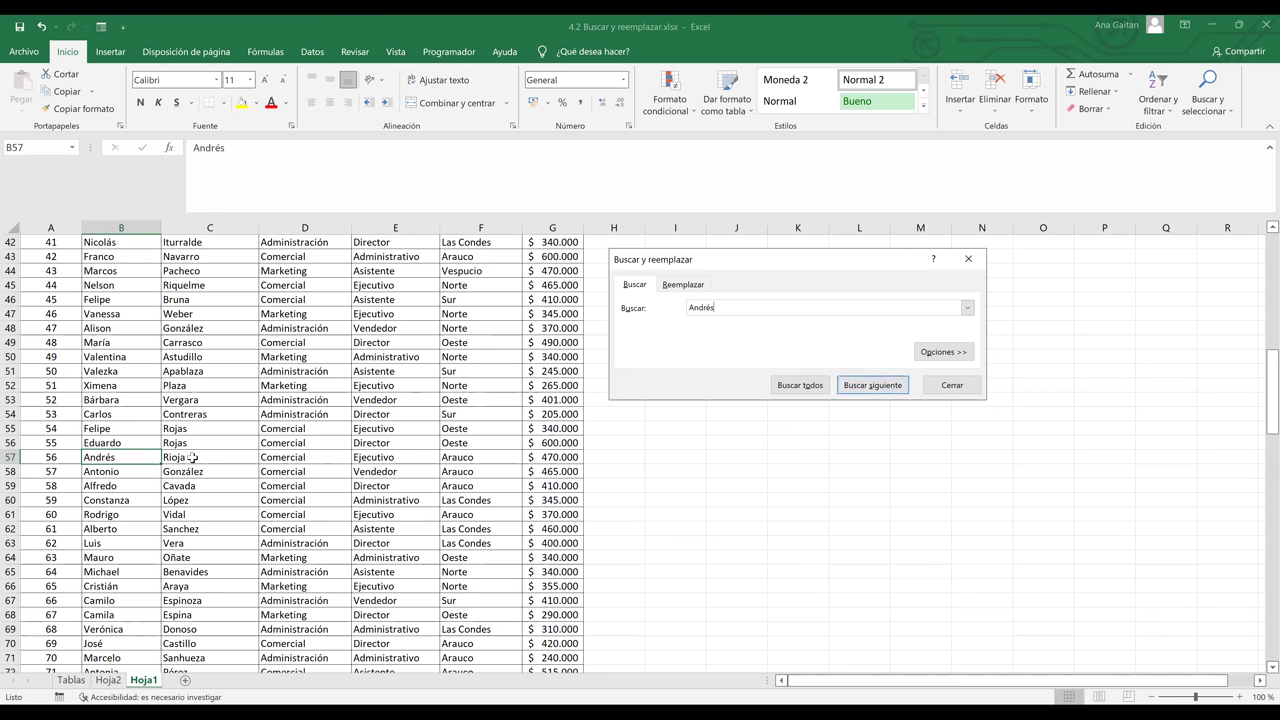
left_click(857, 390)
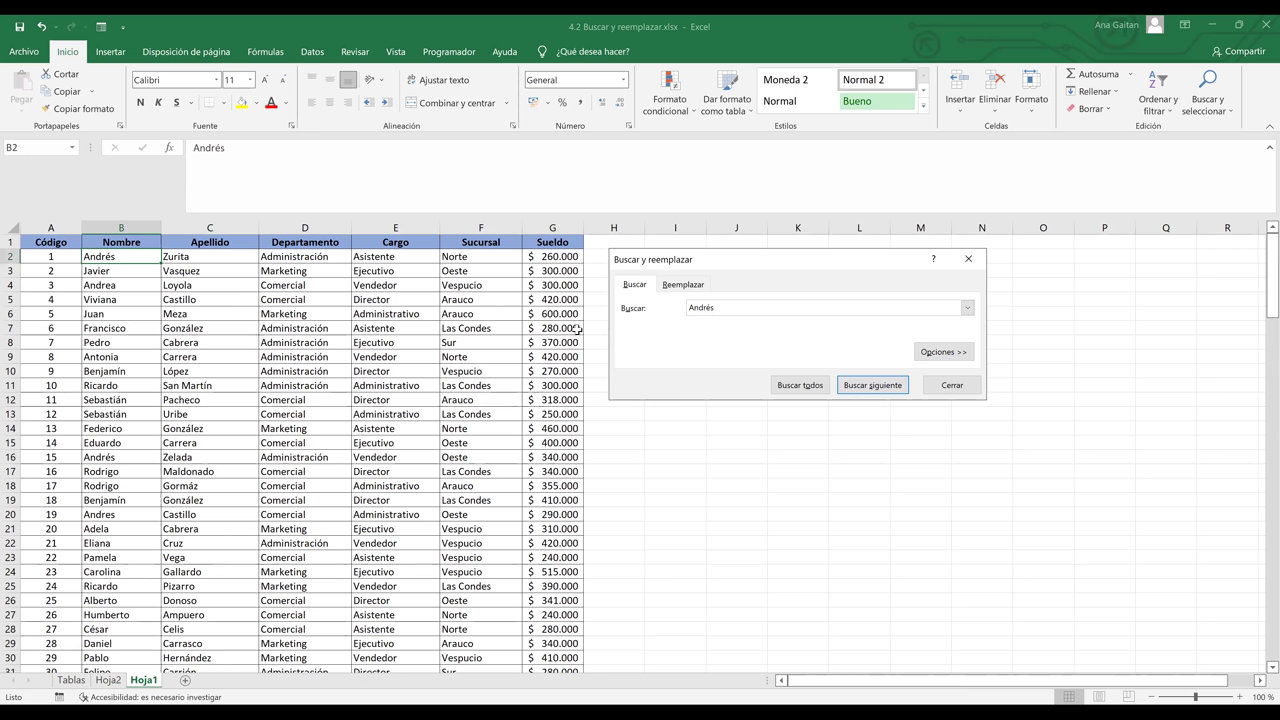
left_click(855, 384)
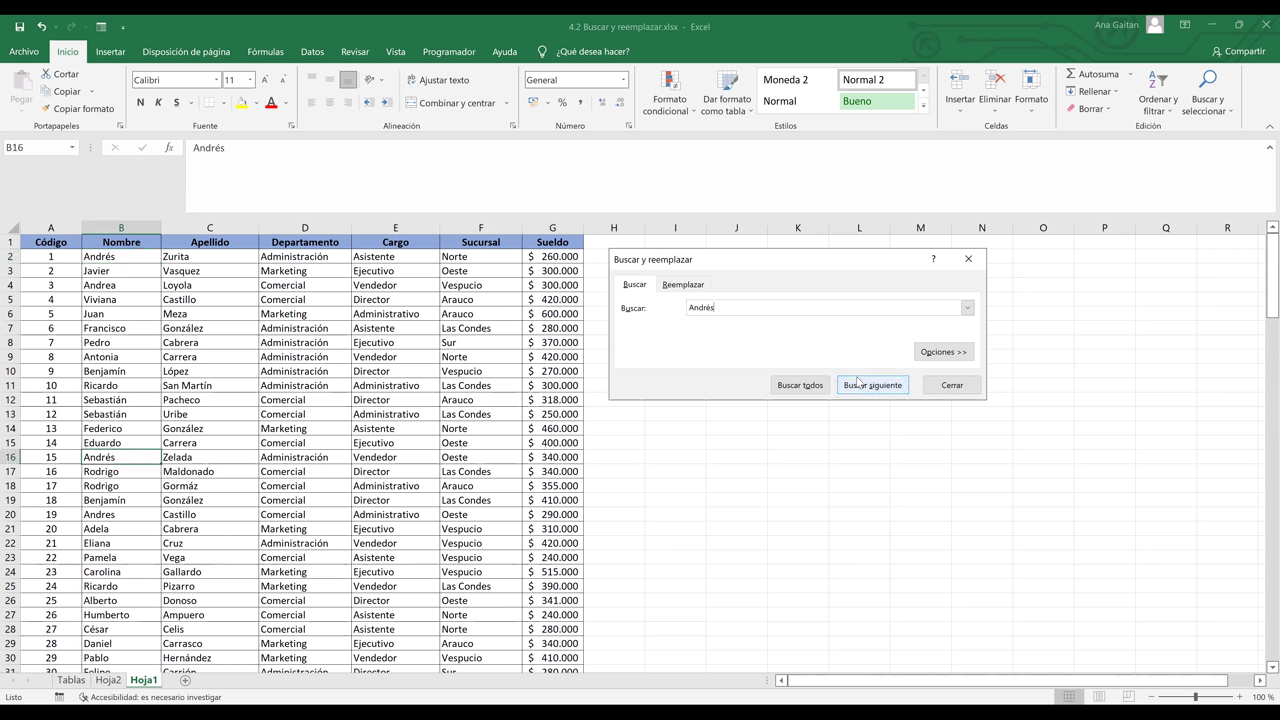
left_click(857, 384)
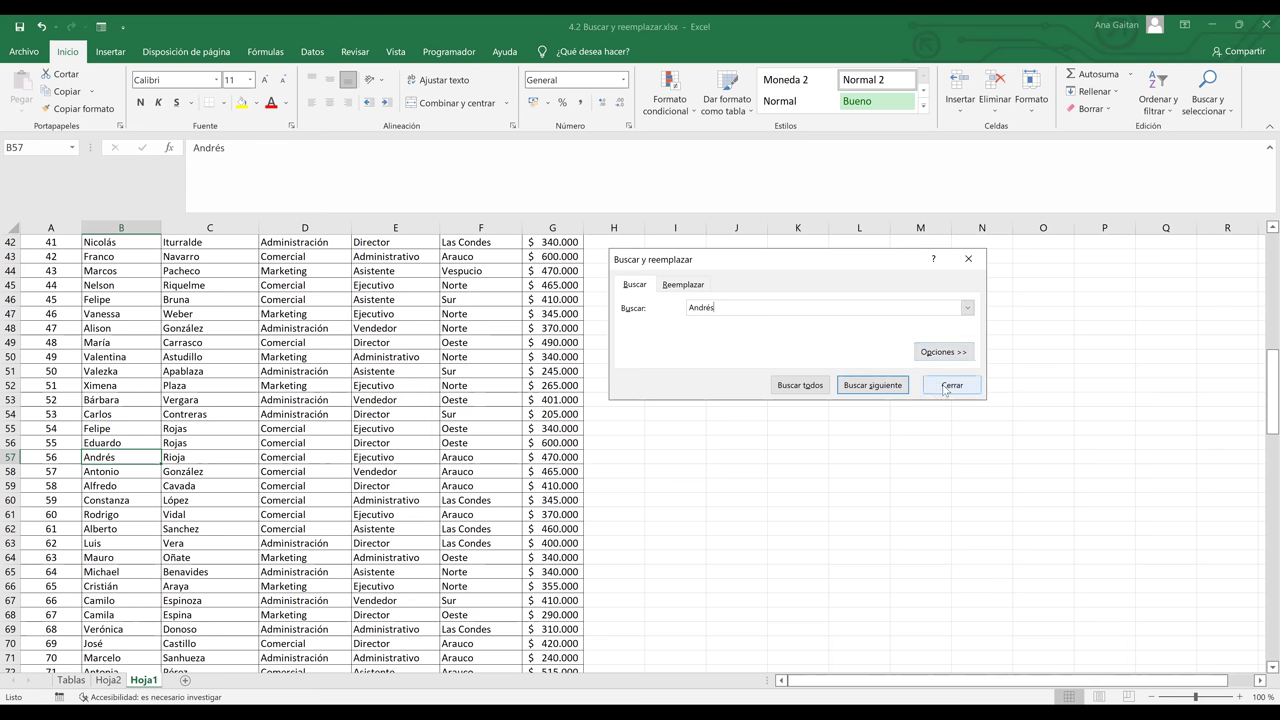
left_click(876, 388)
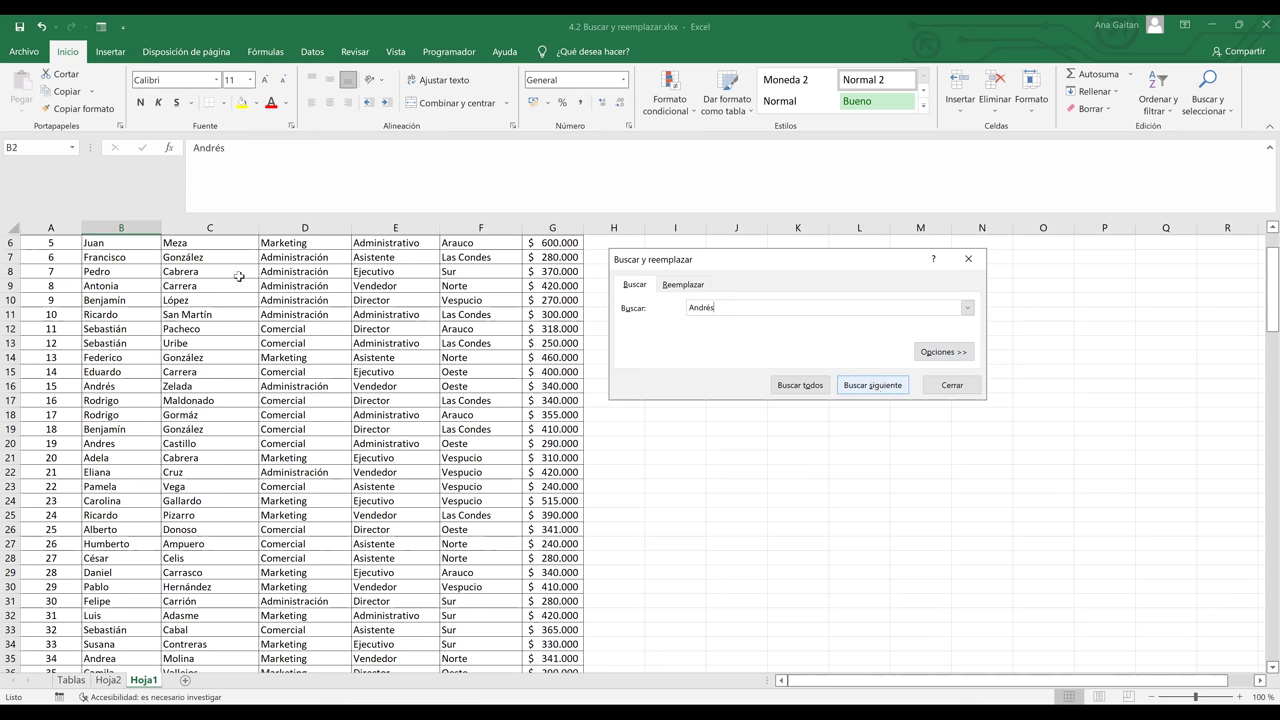
key("Return")
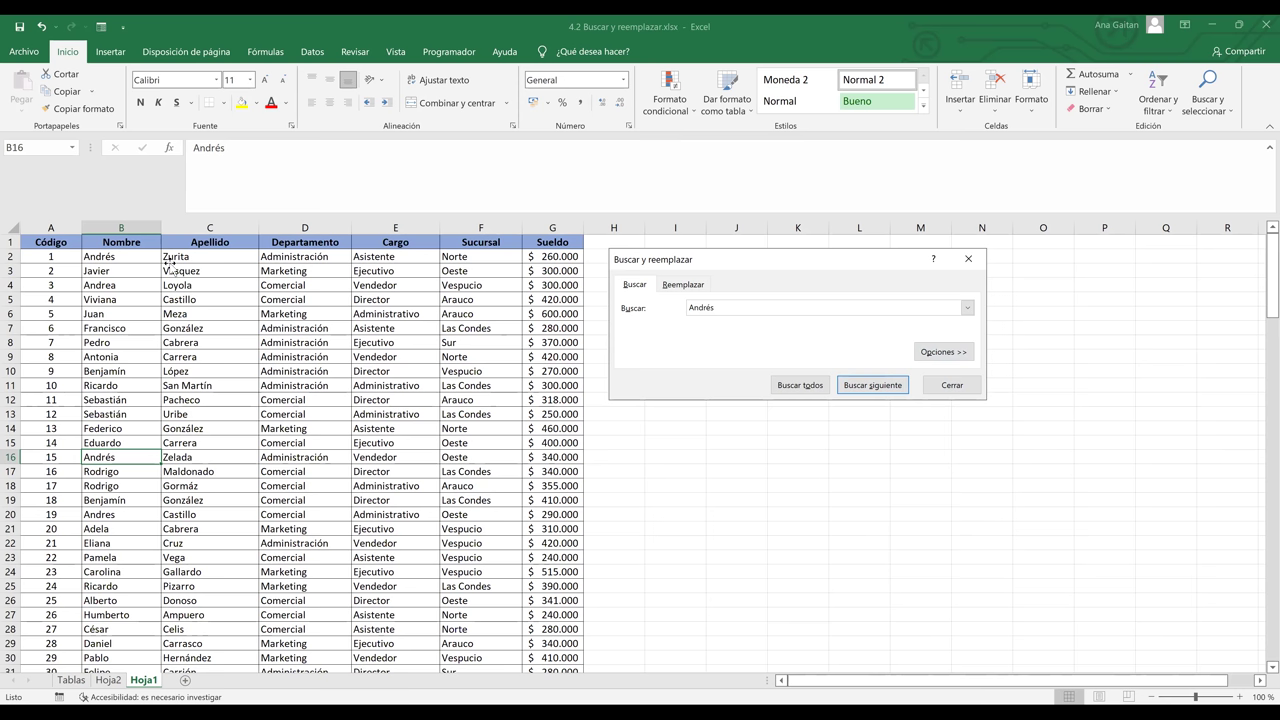
left_click(138, 258)
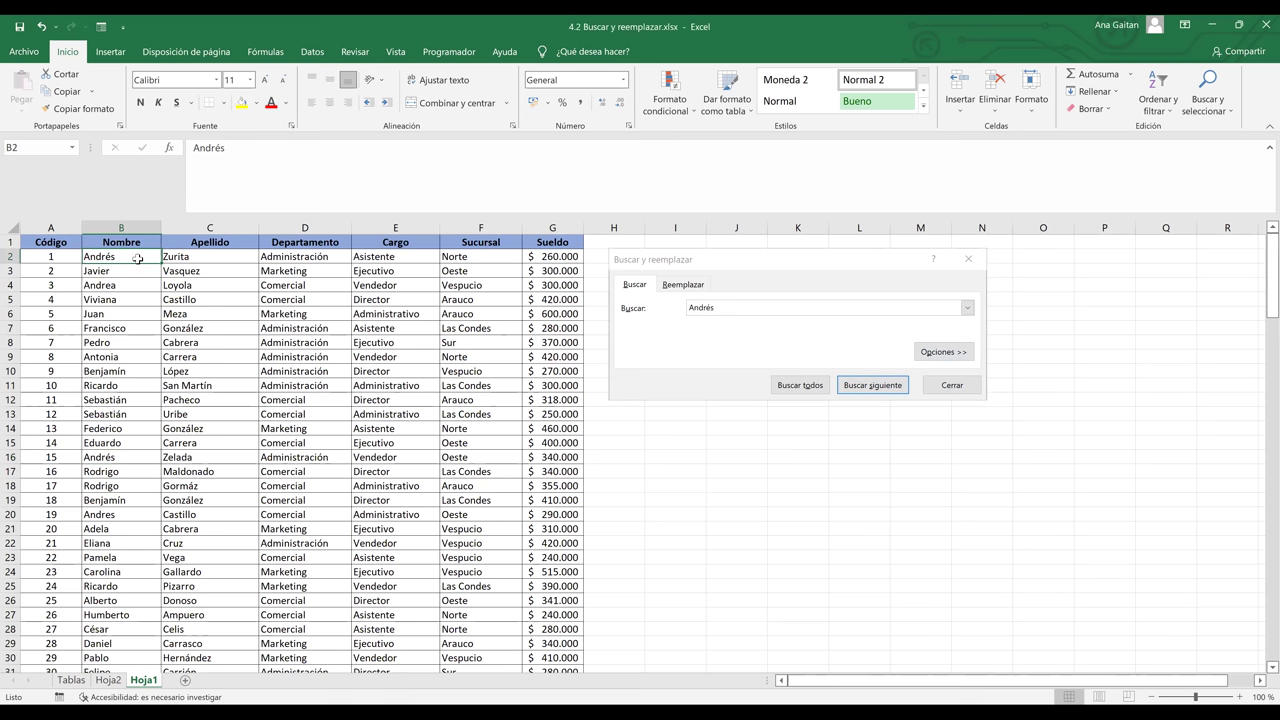
left_click(744, 304)
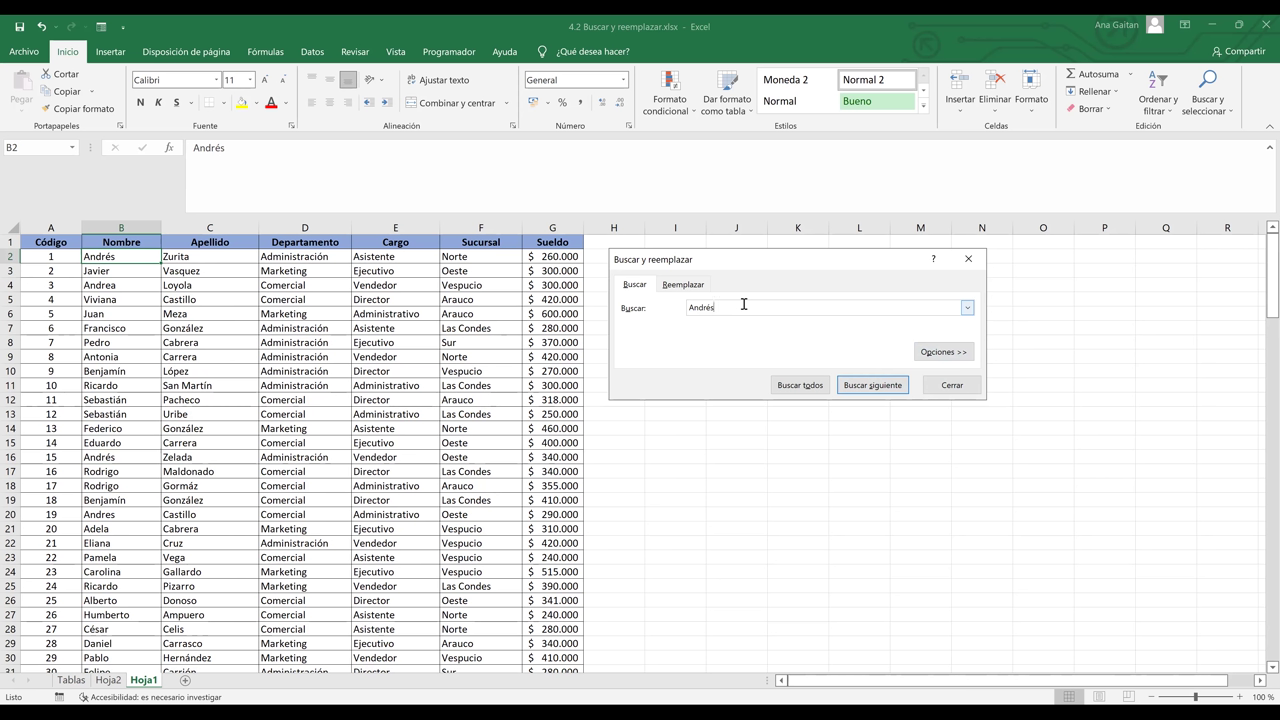
- Replace only the Andrés in B2 with Juan, leaving rows 16 and 57
left_click(683, 284)
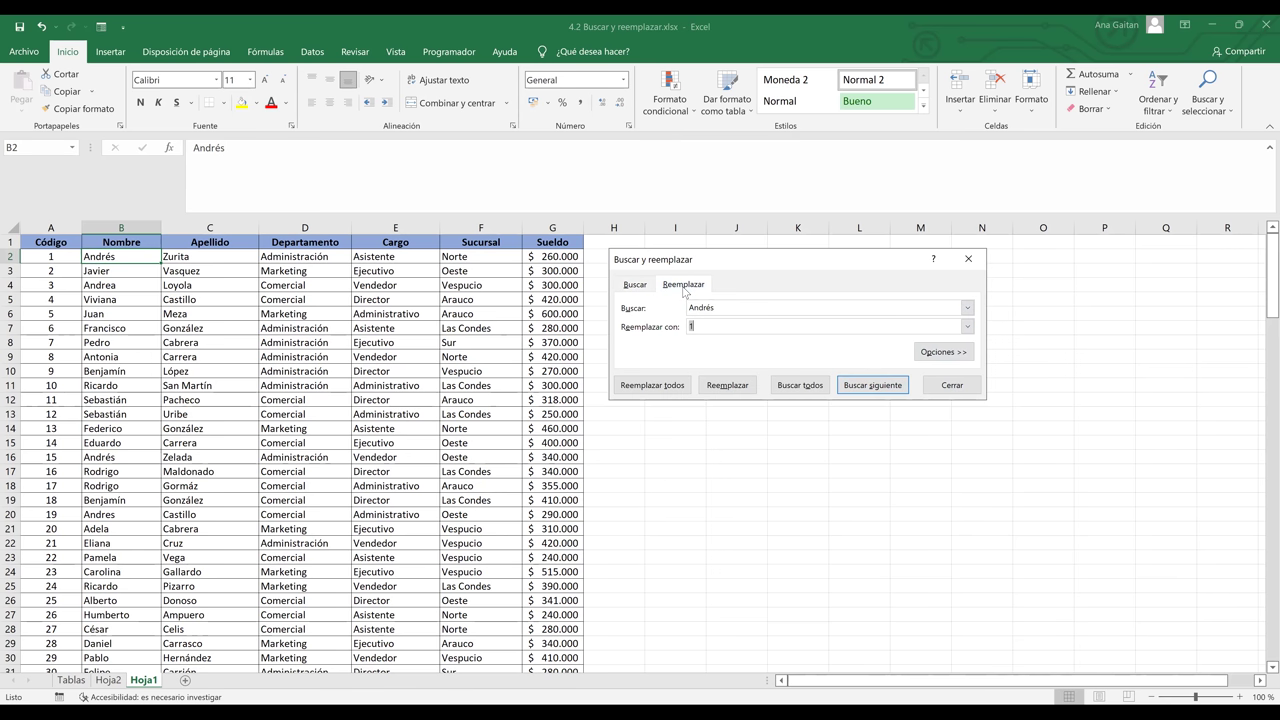
left_click(722, 327)
key("BackSpace")
type("Juan")
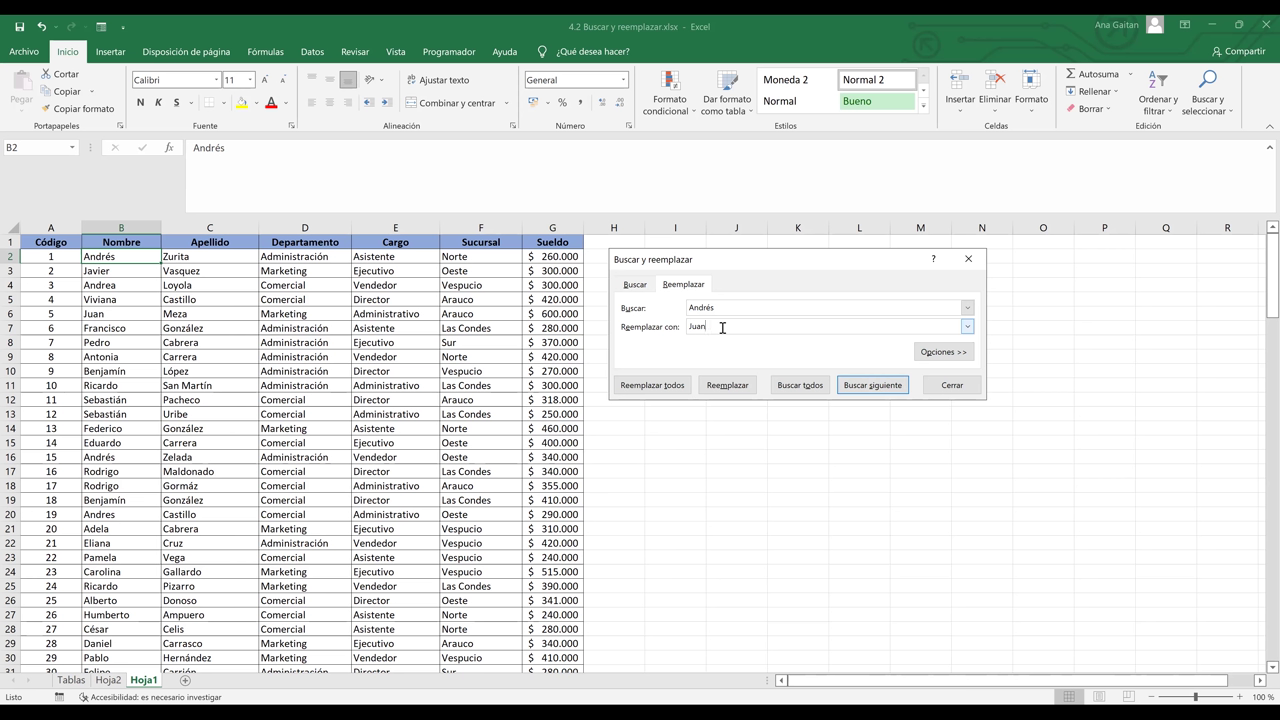
left_click(895, 388)
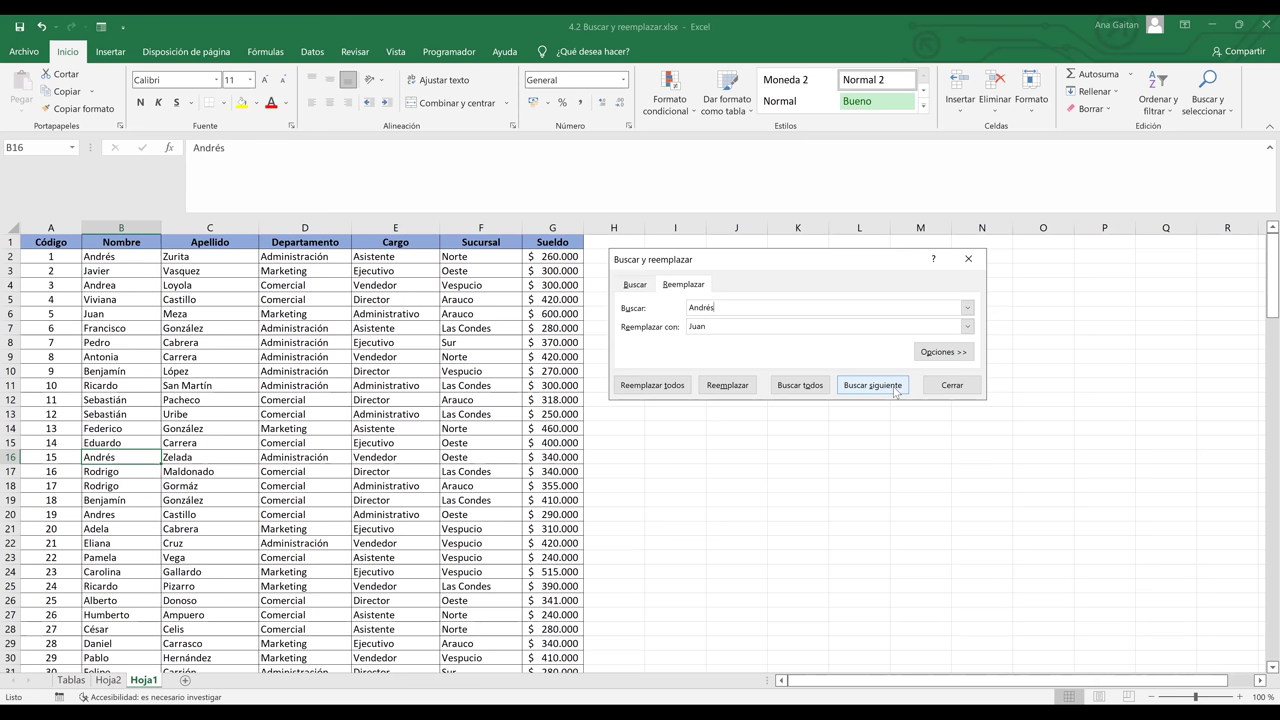
left_click(872, 385)
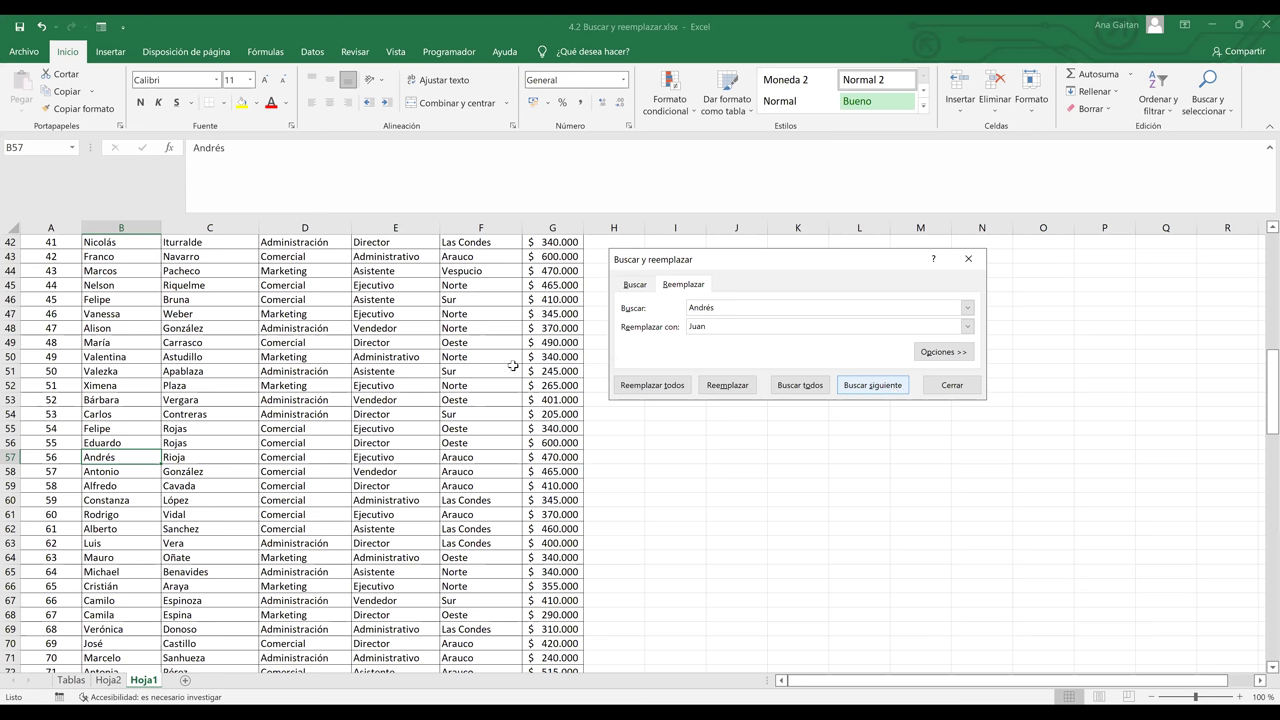
key("Return")
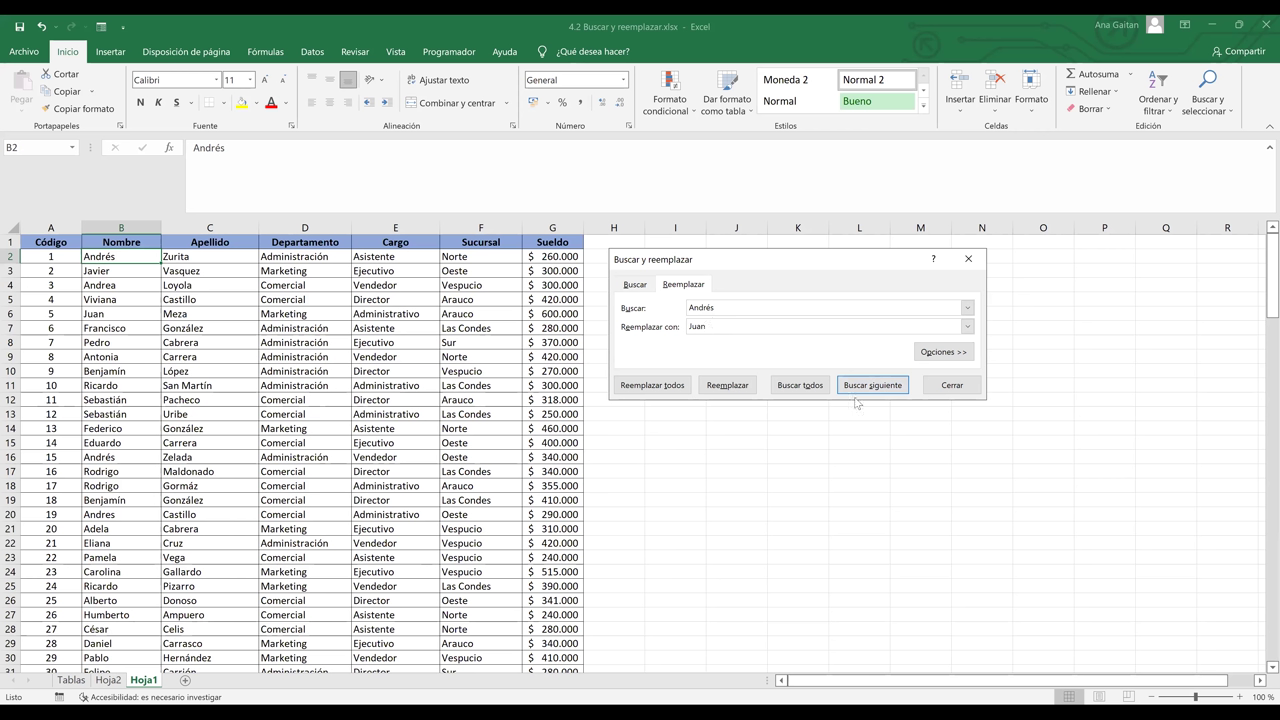
left_click(731, 388)
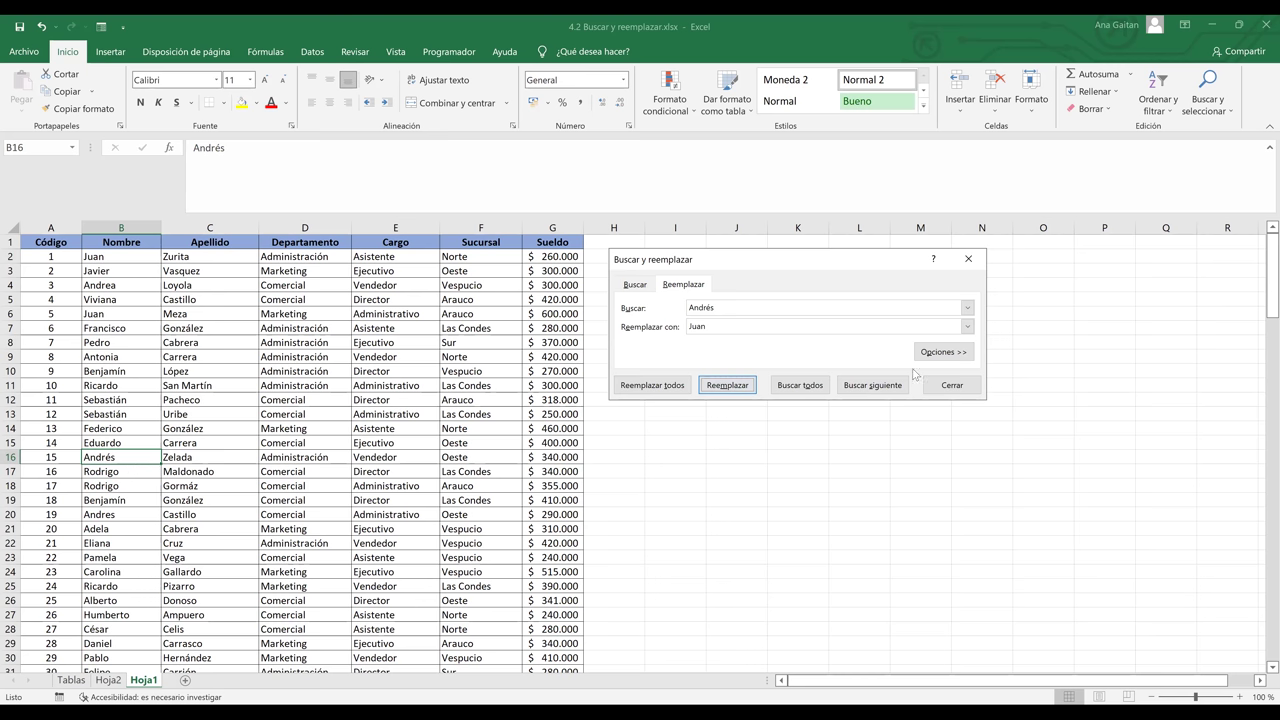
left_click(872, 385)
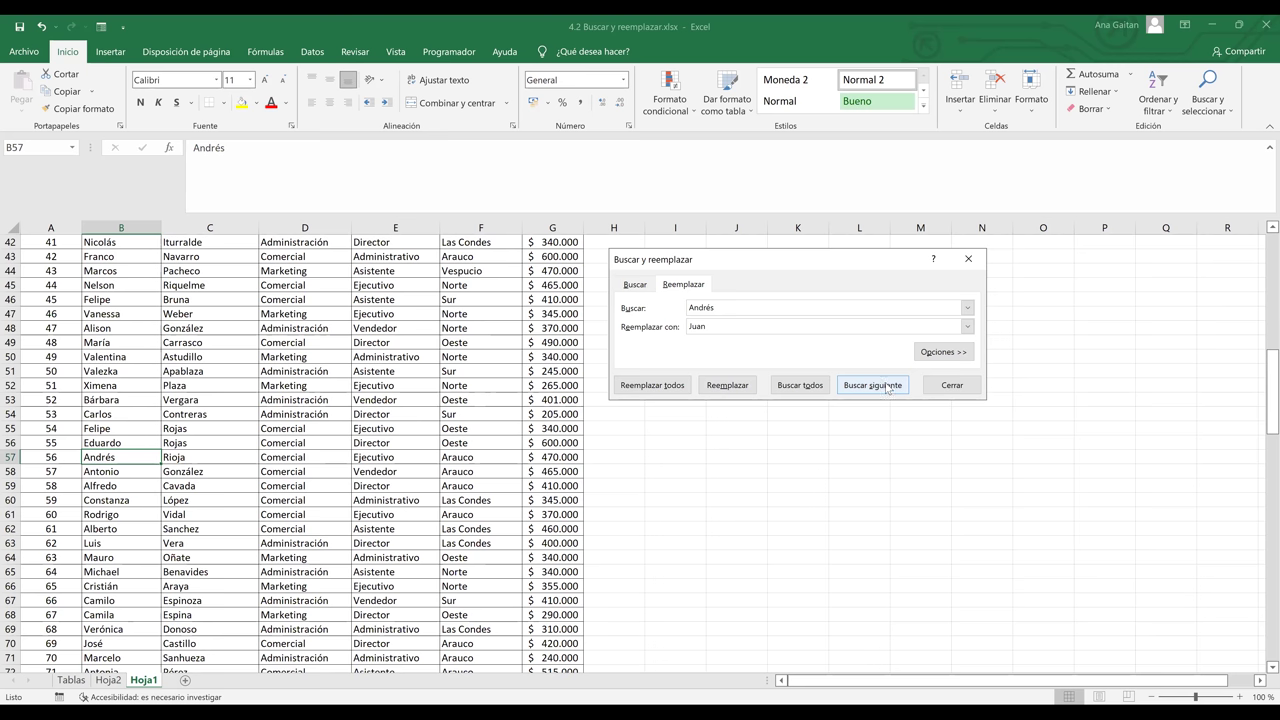
left_click(887, 389)
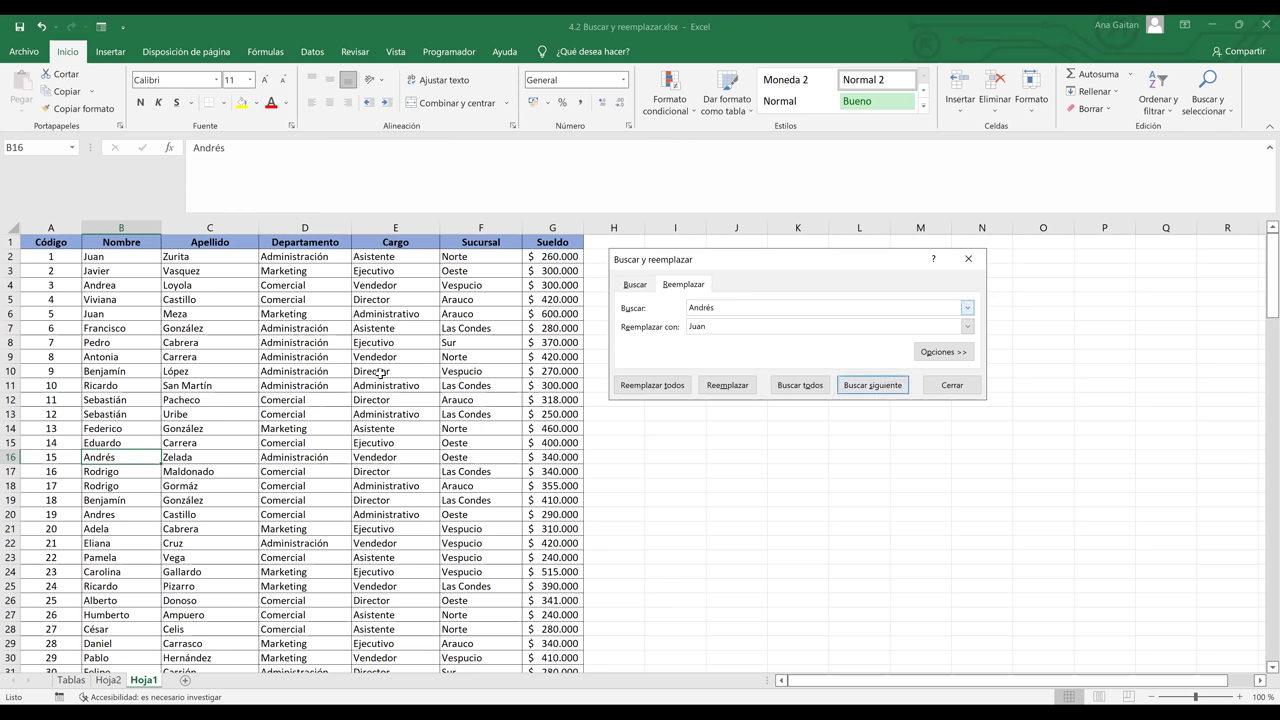
key("Escape")
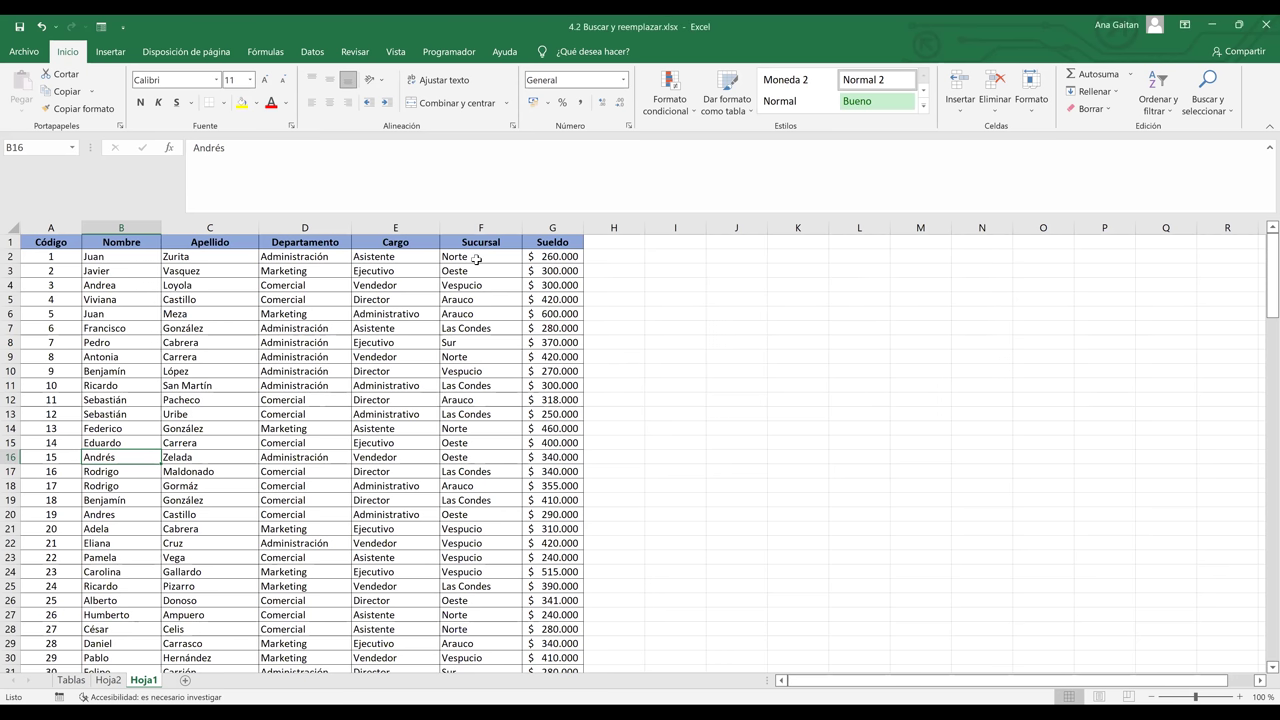
- From cell F2, reopen Buscar y reemplazar, still set to replace Andrés with Juan
left_click(477, 259)
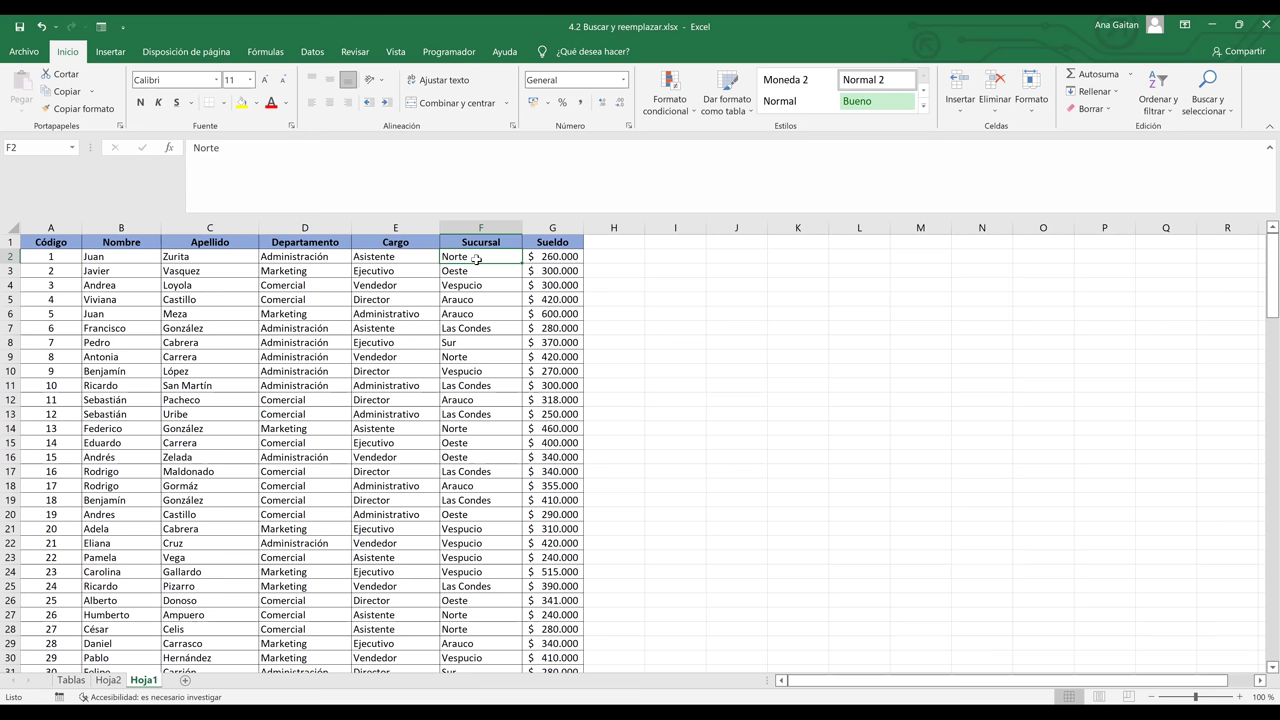
scroll(477, 259, "down", 1)
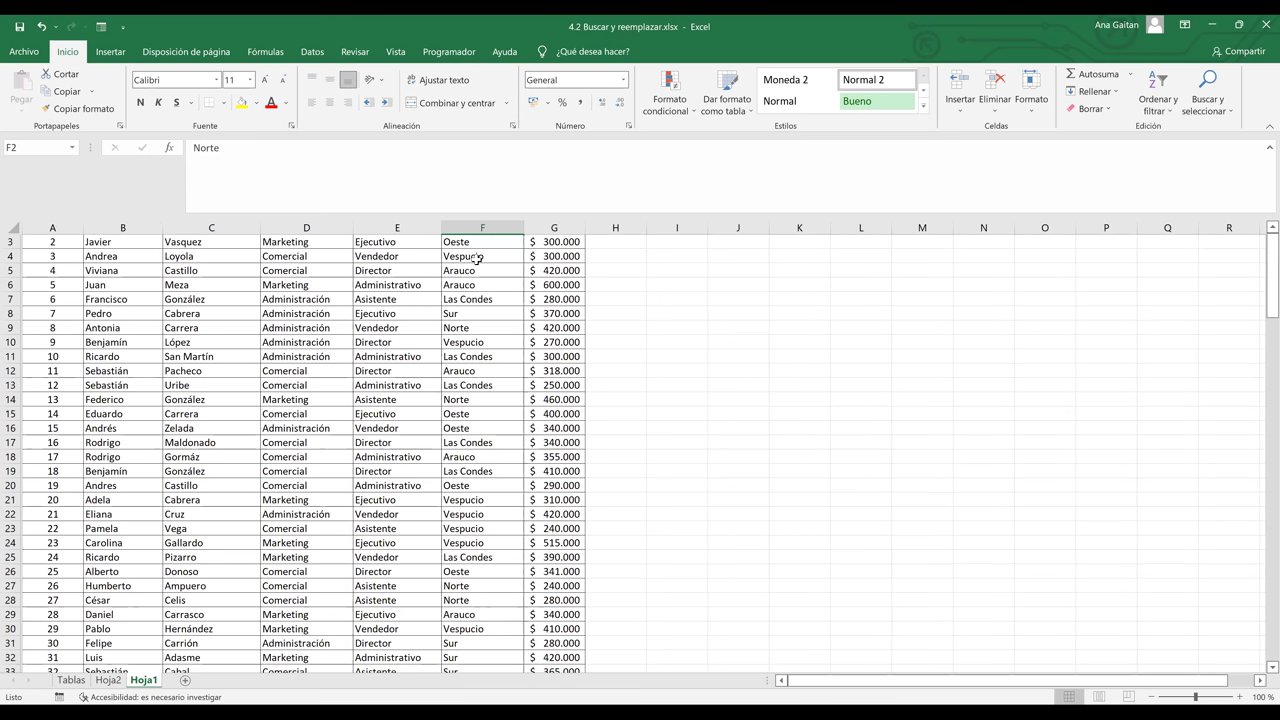
scroll(477, 259, "up", 1)
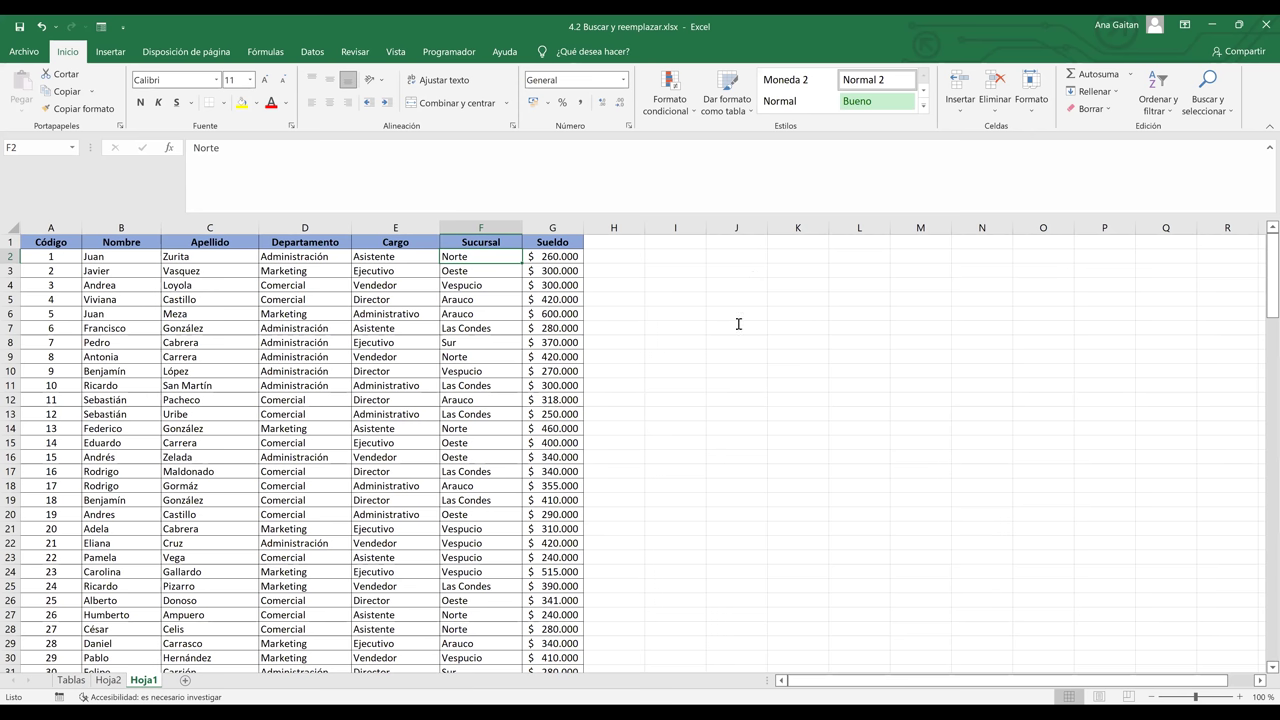
key("ctrl+l")
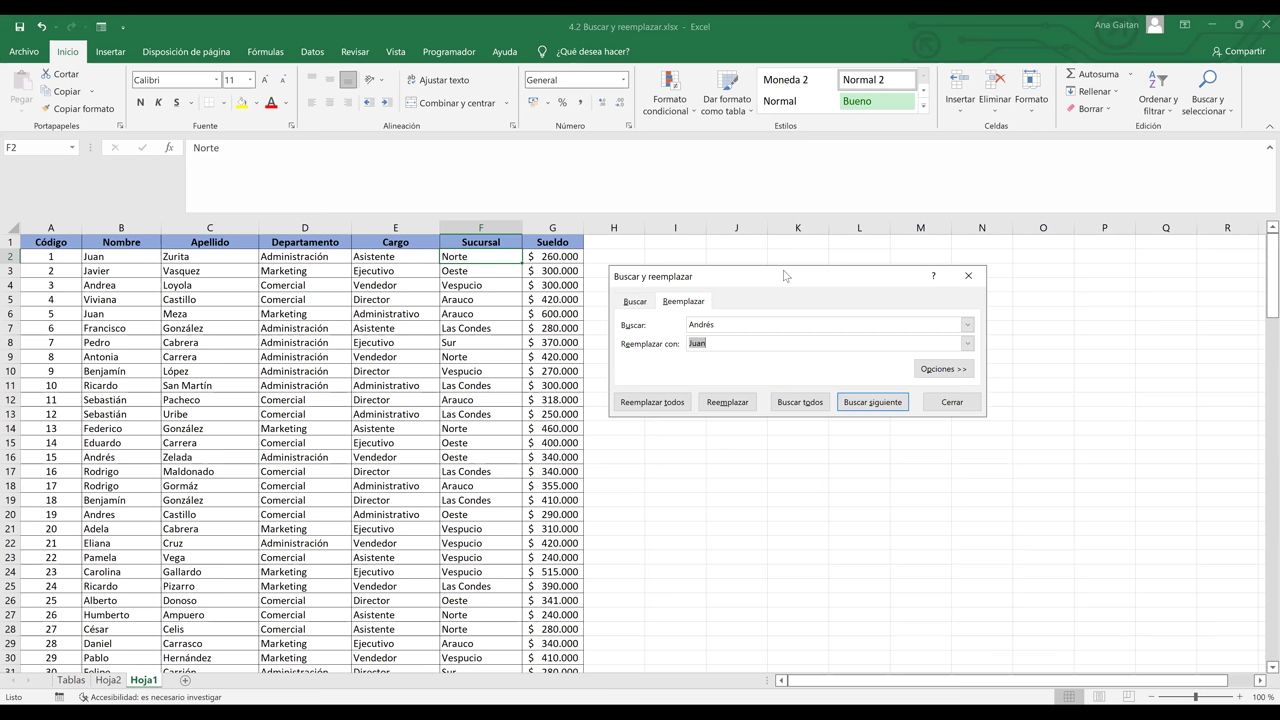
- Set the search term to Norte and the replacement to Plaza Mundo
left_click_drag(785, 274, 1000, 200)
key("Delete")
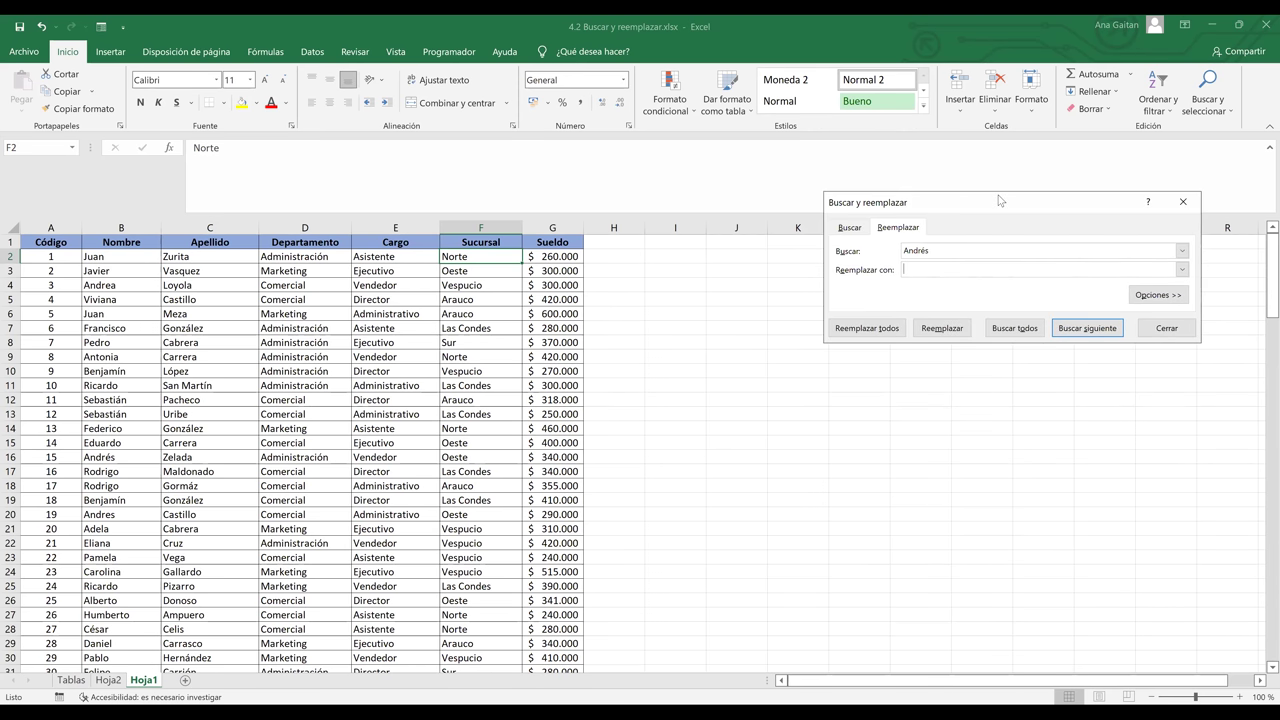
type("N")
double_click(938, 251)
key("Delete")
type("Norte")
key("BackSpace")
type("Plaza Mundo")
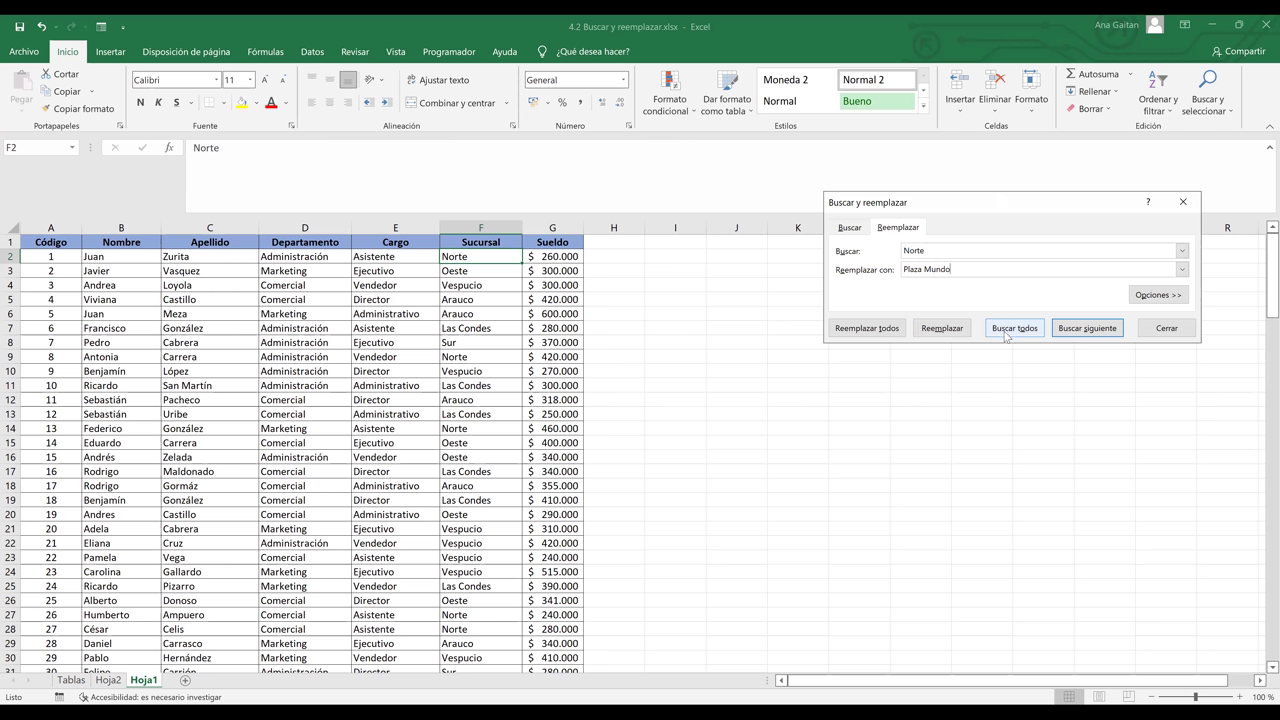
- Replace all 32 Norte entries with Plaza Mundo and dismiss the confirmation
left_click(1006, 336)
left_click_drag(1197, 367, 1198, 392)
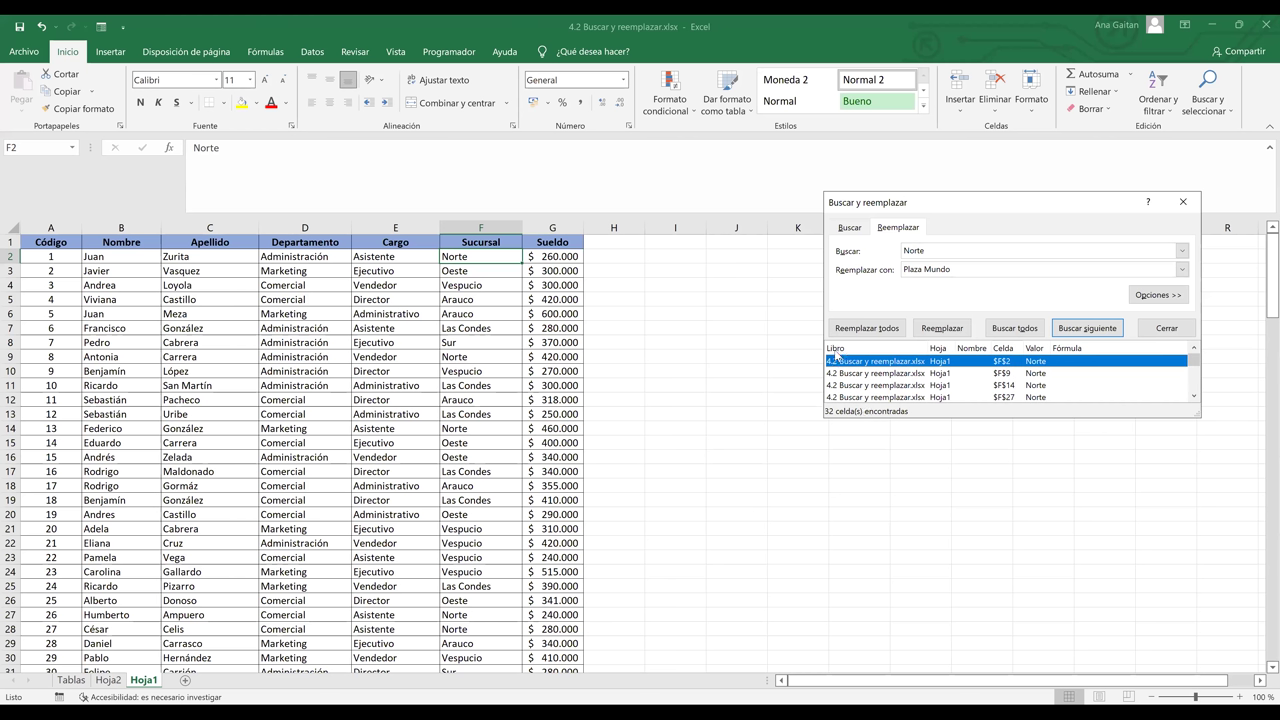
left_click(884, 330)
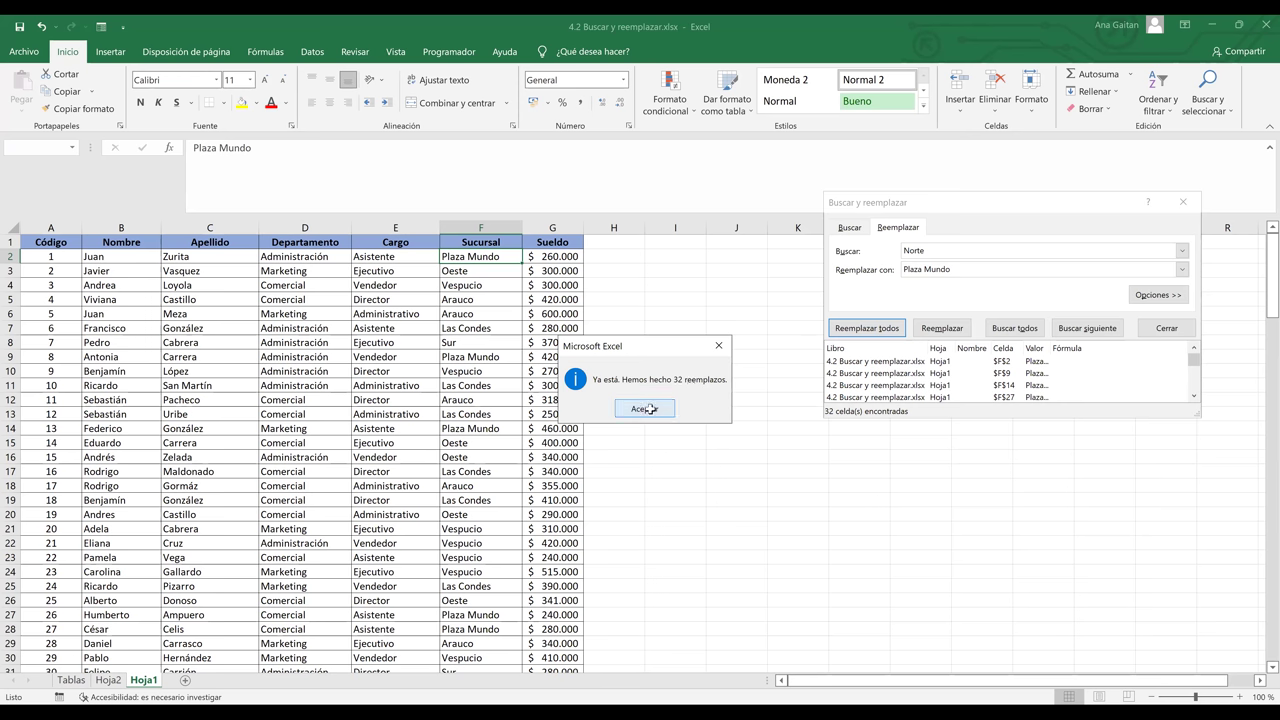
left_click(650, 409)
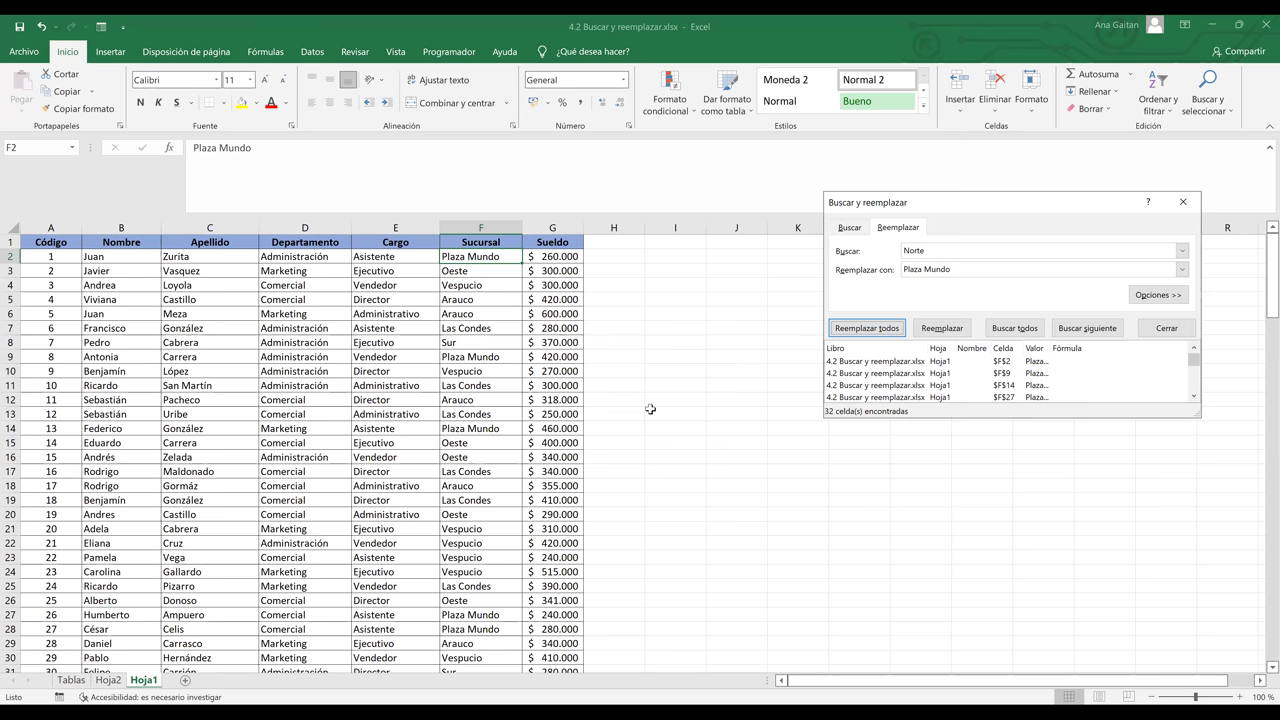
- Change the search term to Oeste and the replacement to Metro Centro
left_click(957, 249)
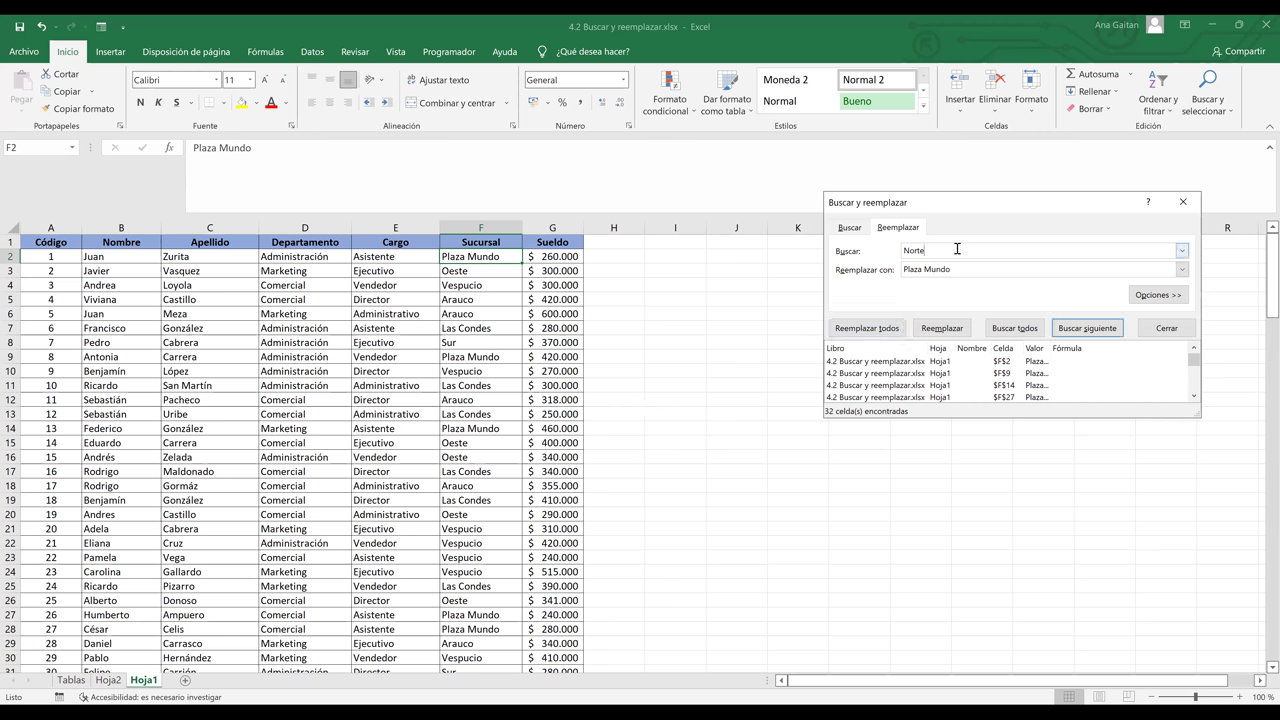
key("BackSpace")
key("BackSpace")
key("BackSpace")
key("BackSpace")
key("BackSpace")
type("Oeste")
key("BackSpace")
key("BackSpace")
key("BackSpace")
key("BackSpace")
key("BackSpace")
key("BackSpace")
key("BackSpace")
key("BackSpace")
key("BackSpace")
key("BackSpace")
key("BackSpace")
type("Metric")
key("BackSpace")
key("BackSpace")
type("o Centro")
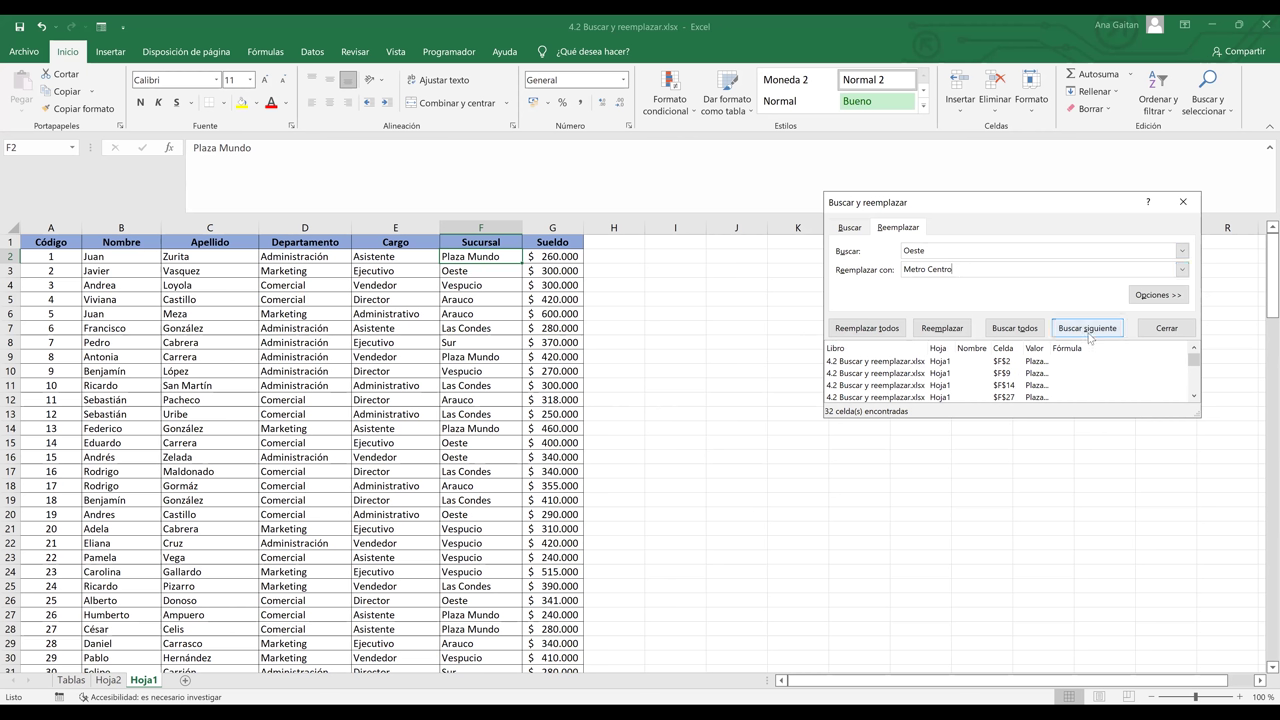
- Replace all 25 Oeste entries with Metro Centro and dismiss the confirmation
left_click(1026, 331)
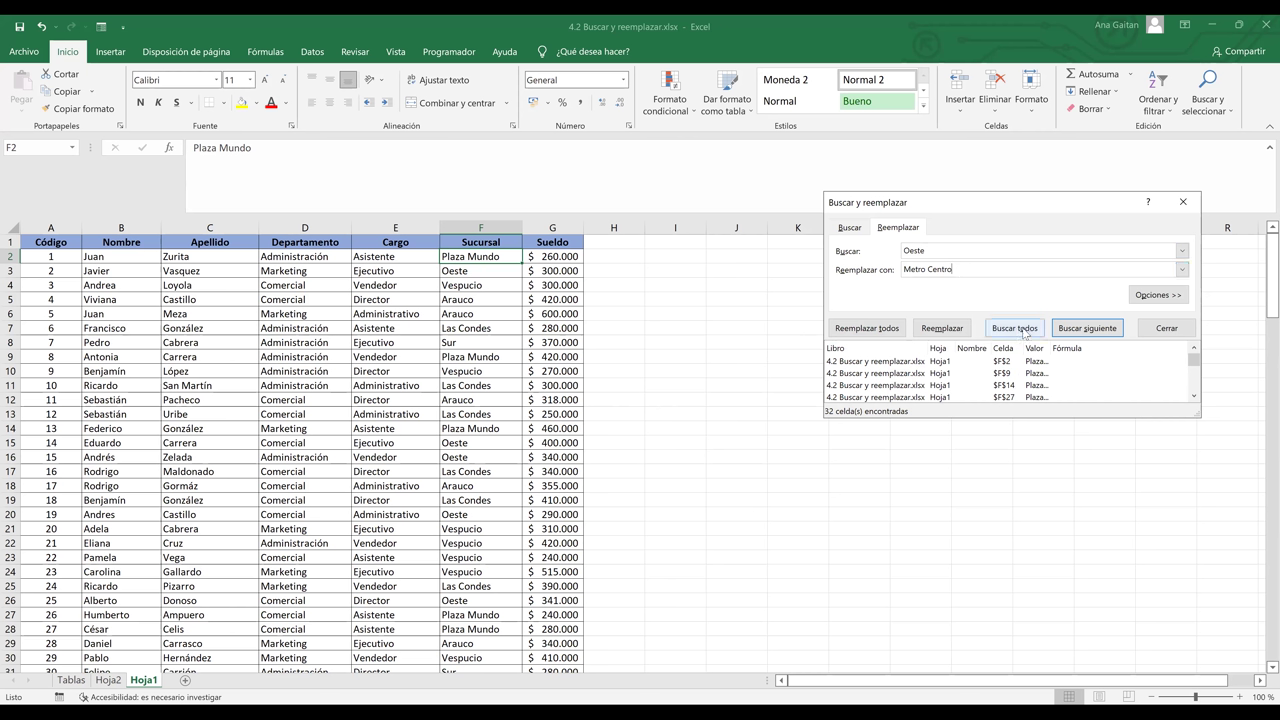
left_click(1024, 331)
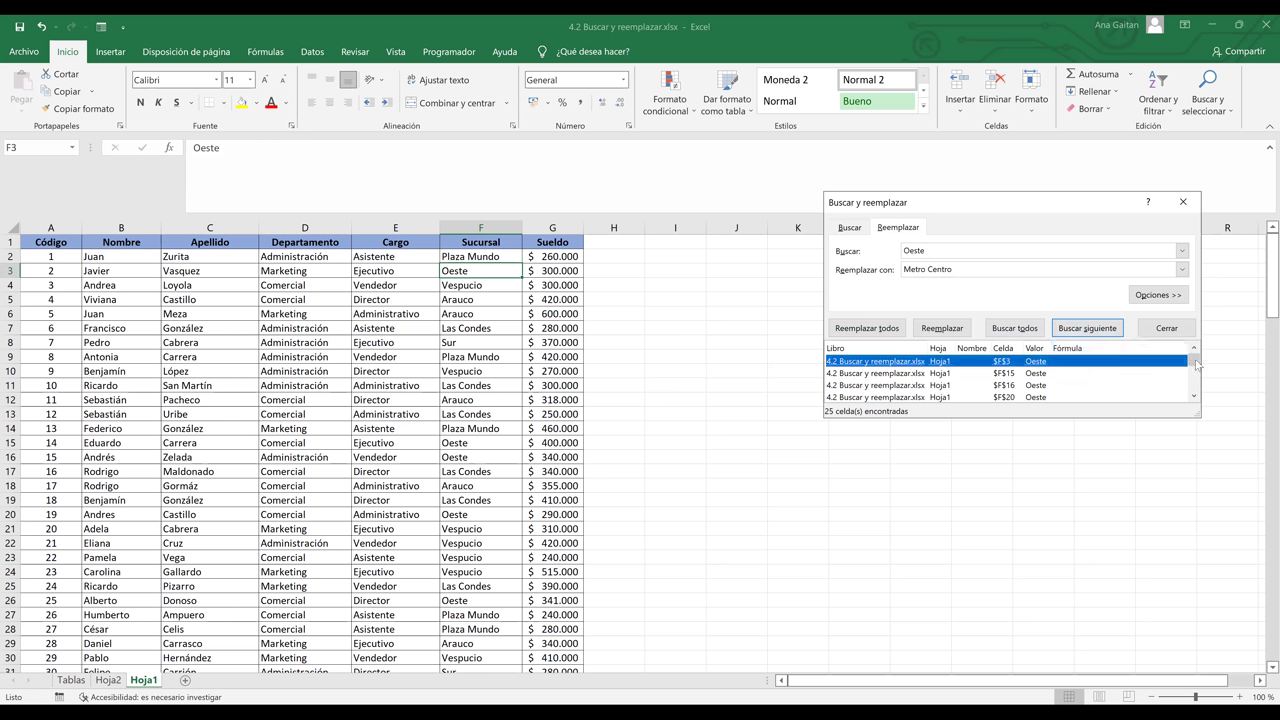
mouse_move(1197, 364)
left_mouse_down()
mouse_move(1197, 384)
mouse_move(1197, 360)
left_mouse_up()
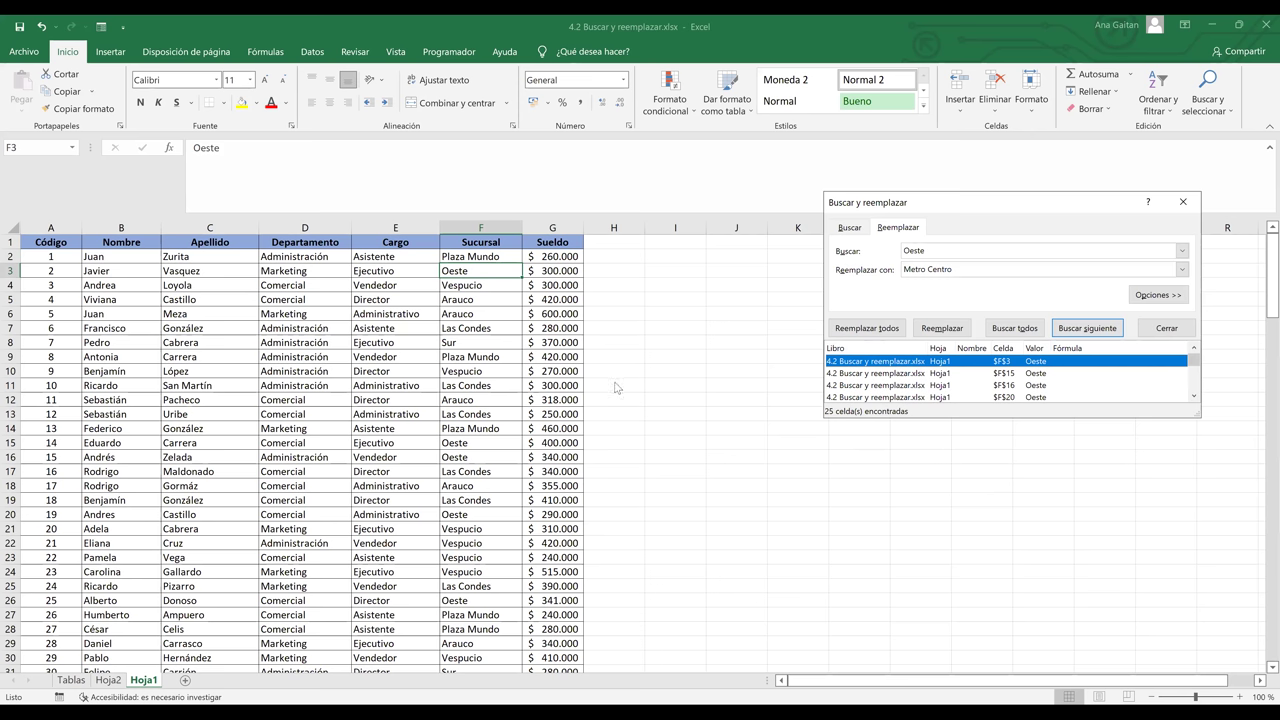
key("alt+t")
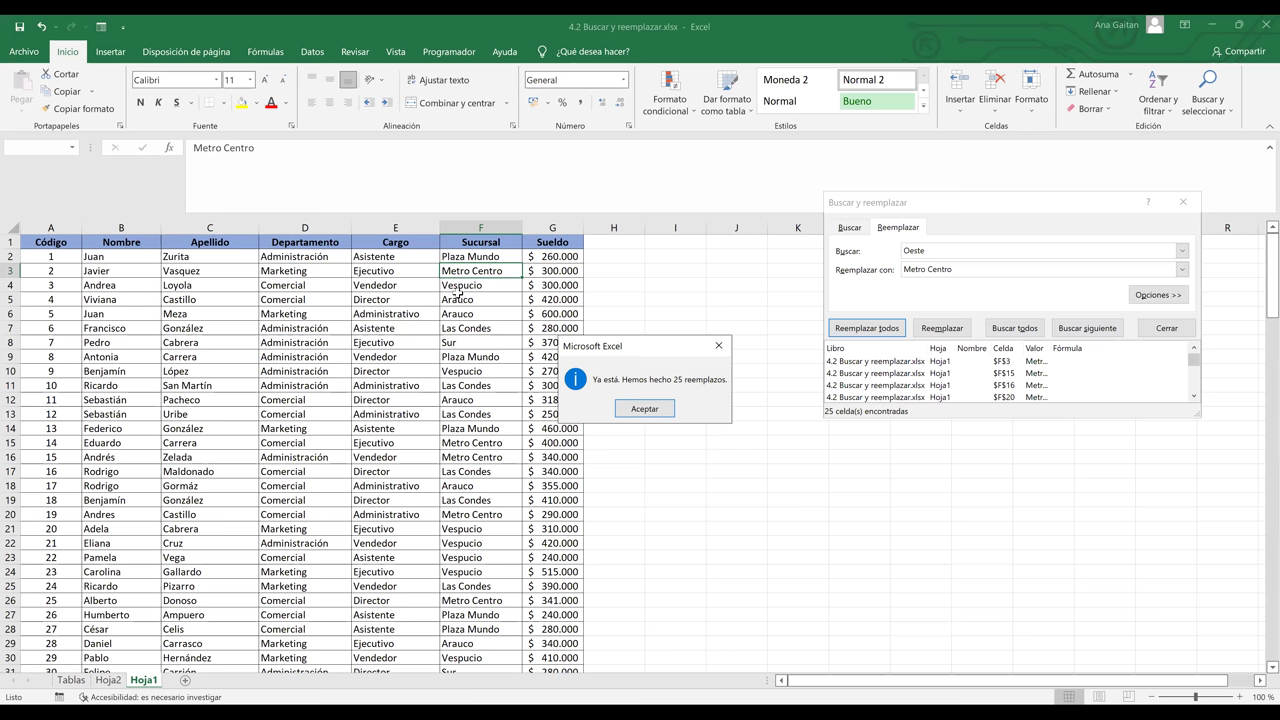
key("Return")
left_click(940, 256)
key("BackSpace")
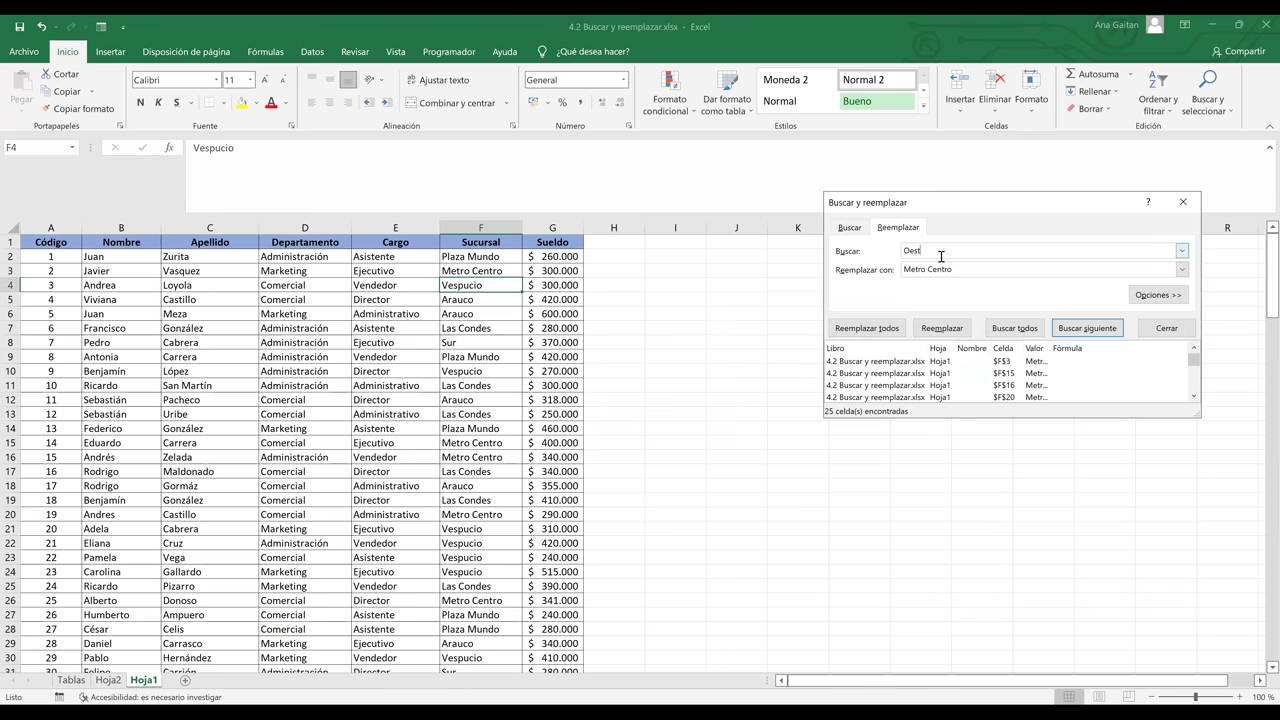
- Set the search term to Vespucio and the replacement to Multiplaza
key("BackSpace")
key("BackSpace")
key("BackSpace")
key("BackSpace")
type("Vespucio")
left_click(973, 267)
key("BackSpace")
key("BackSpace")
key("BackSpace")
key("BackSpace")
key("BackSpace")
key("BackSpace")
key("BackSpace")
key("BackSpace")
key("BackSpace")
key("BackSpace")
key("BackSpace")
key("BackSpace")
type("Multiplaza")
- Replace all 21 Vespucio entries with Multiplaza and dismiss the confirmation
left_click(1008, 329)
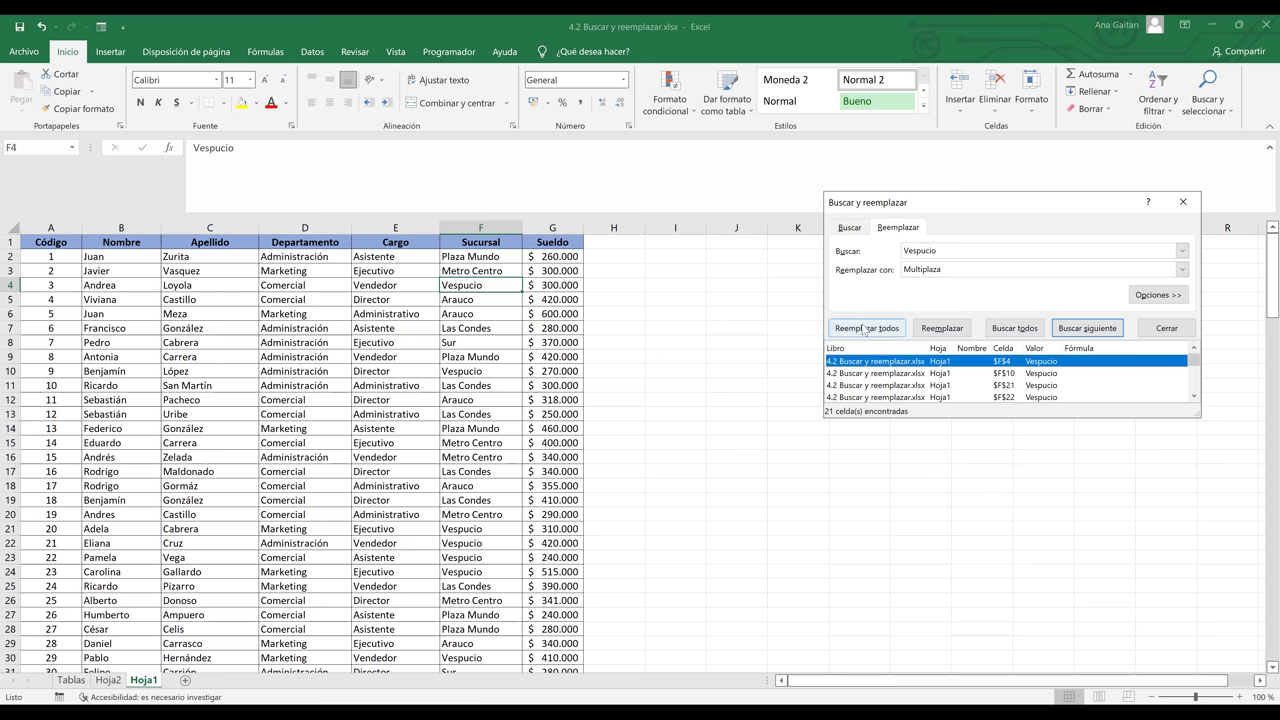
left_click(866, 330)
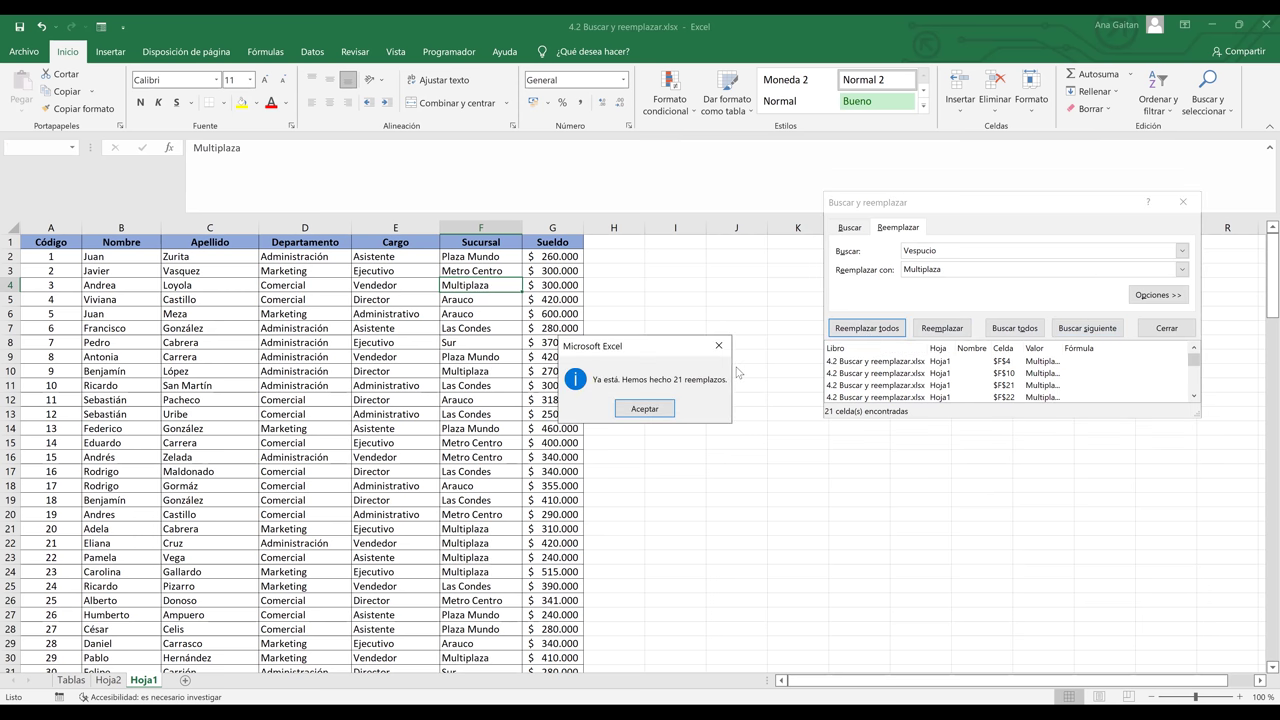
left_click(650, 410)
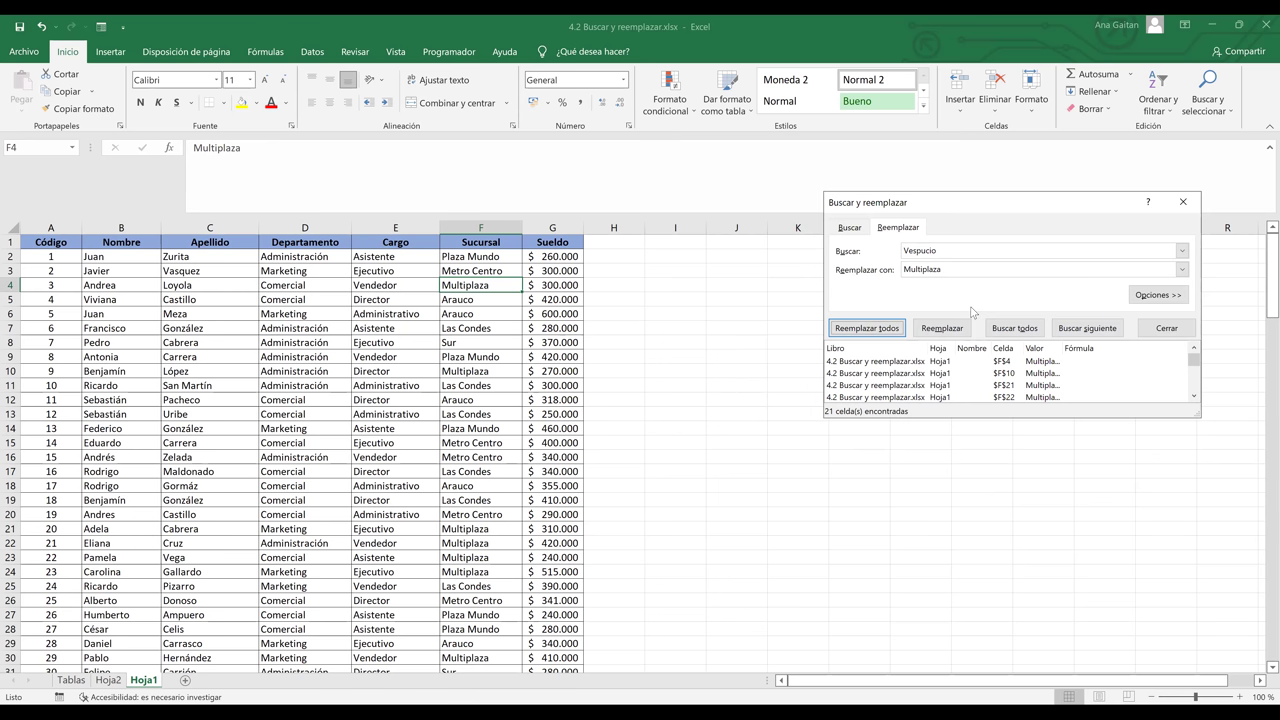
left_click(958, 249)
- Swap Arauco for Unicentro across the table, confirming 24 replacements
key("BackSpace")
key("BackSpace")
key("BackSpace")
key("BackSpace")
key("BackSpace")
key("BackSpace")
key("BackSpace")
key("BackSpace")
type("Arauco")
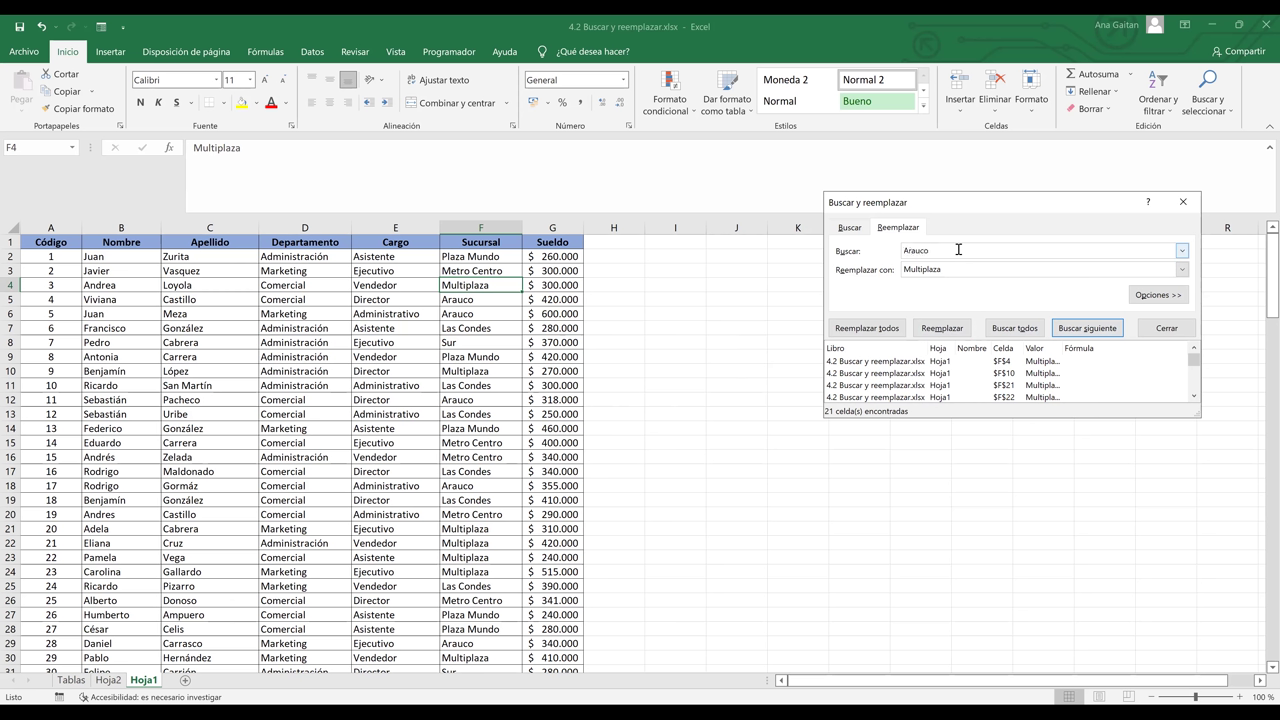
left_click(961, 268)
key("BackSpace")
key("BackSpace")
key("BackSpace")
key("BackSpace")
key("BackSpace")
key("BackSpace")
key("BackSpace")
key("BackSpace")
key("BackSpace")
key("BackSpace")
type("Unicentro")
key("alt+t")
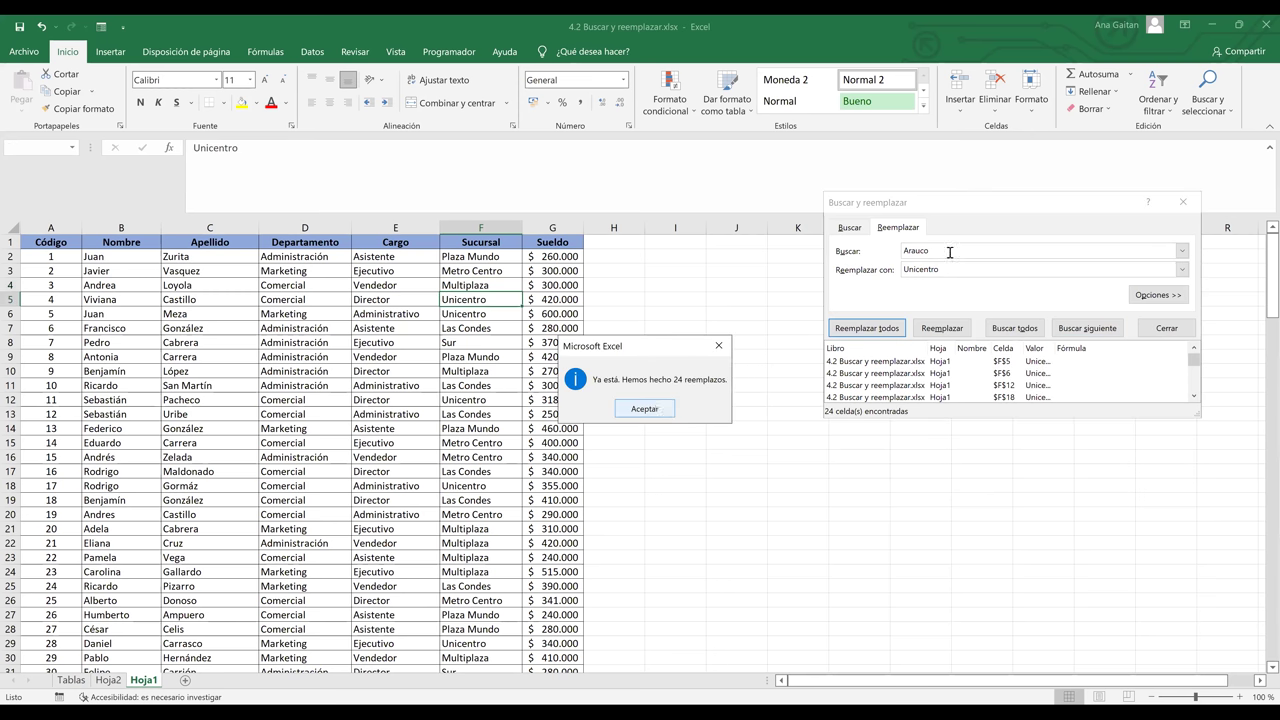
key("Return")
key("BackSpace")
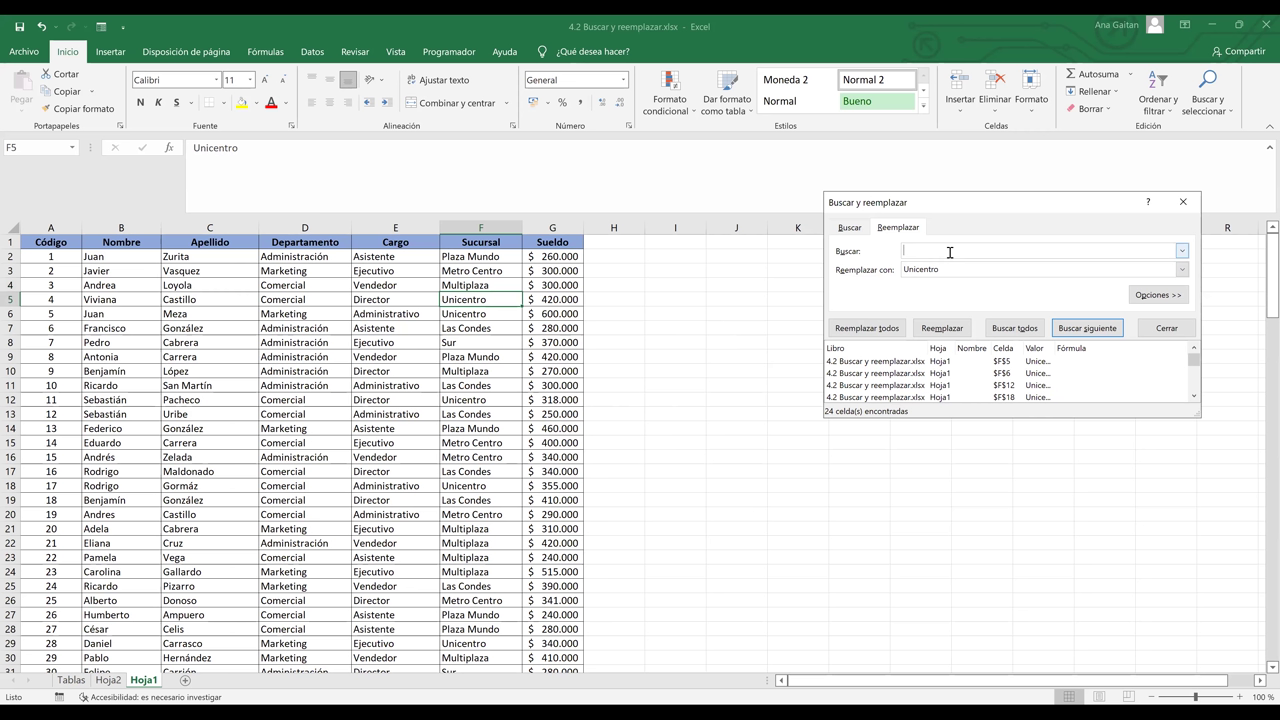
- Replace all Las Condes entries with Galerias, covering 20 Sucursal cells
type("Las Condes")
key("Tab")
key("BackSpace")
type("Galerias")
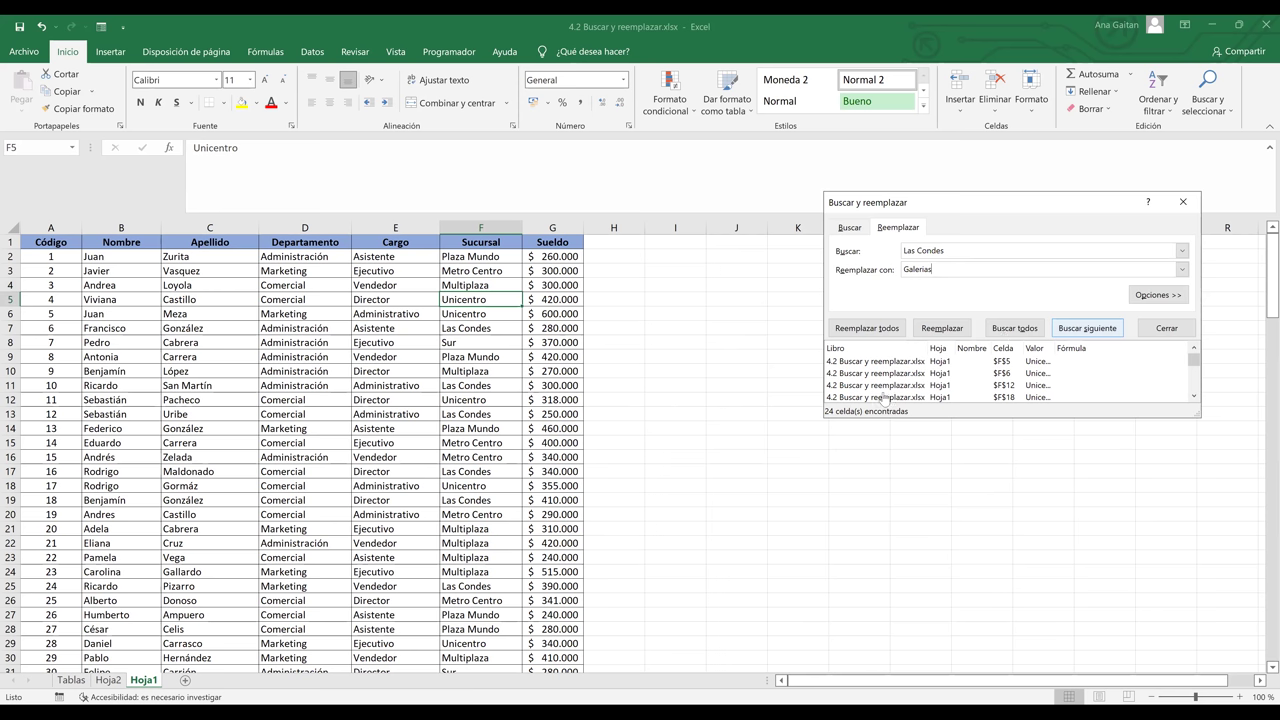
key("Return")
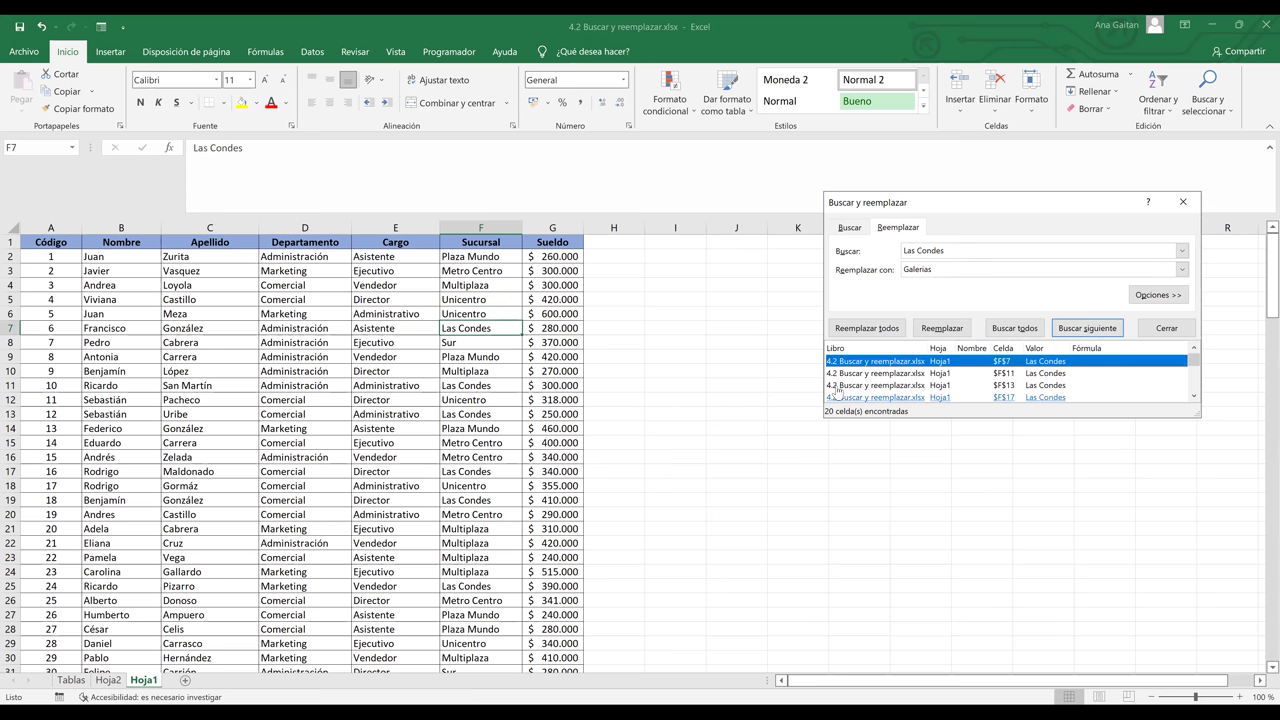
left_click(856, 330)
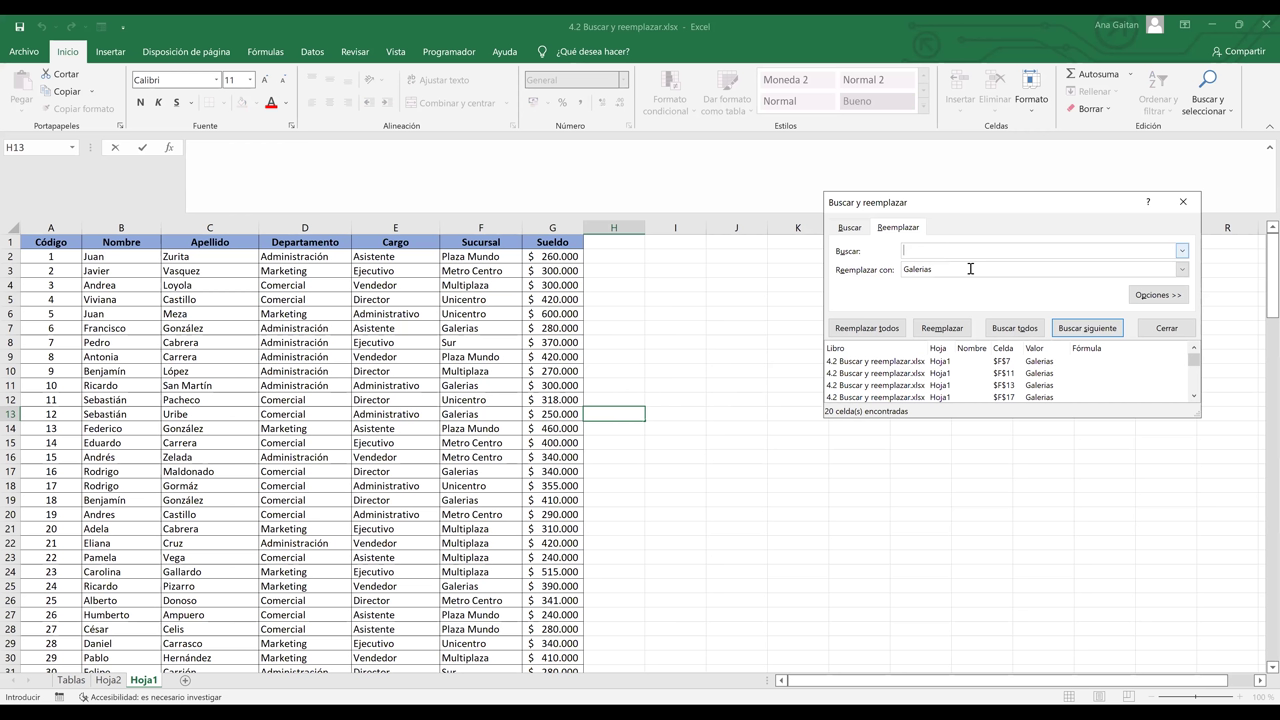
- Replace all 28 Sur entries with Cascadas, then close the replace dialog
type("Sur")
key("Tab")
key("Delete")
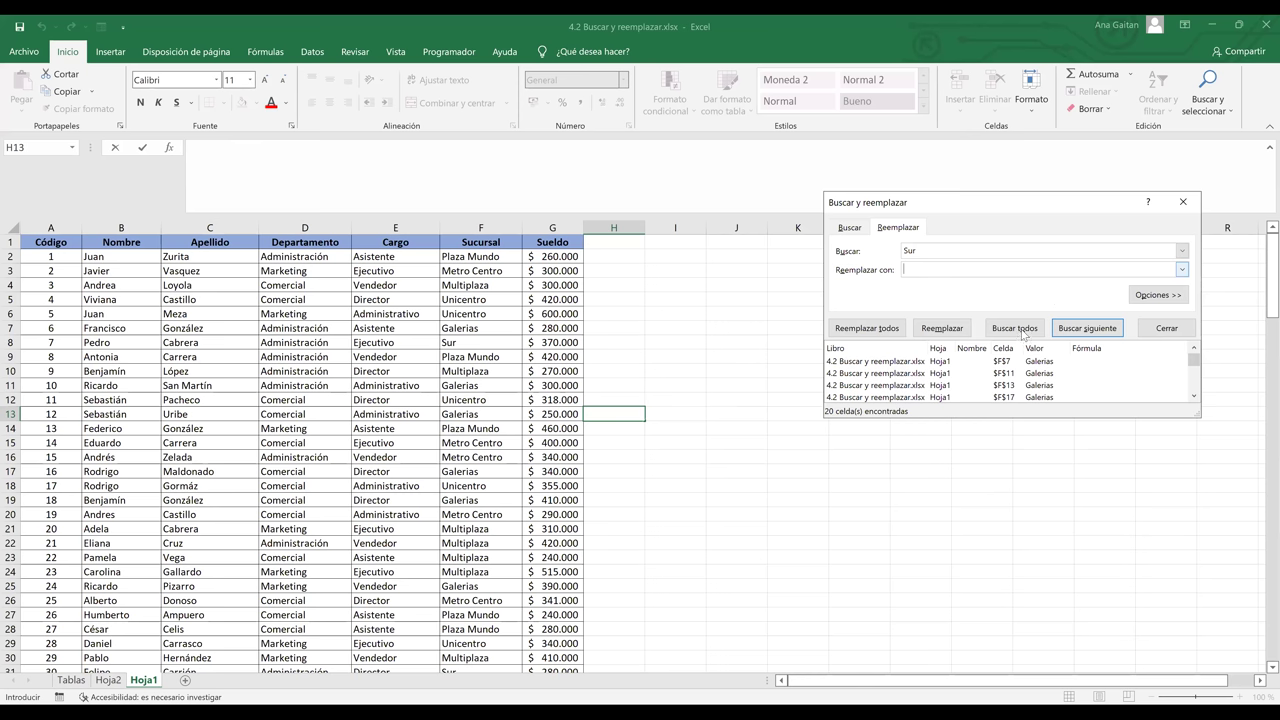
type("Cascadas")
left_click(1024, 330)
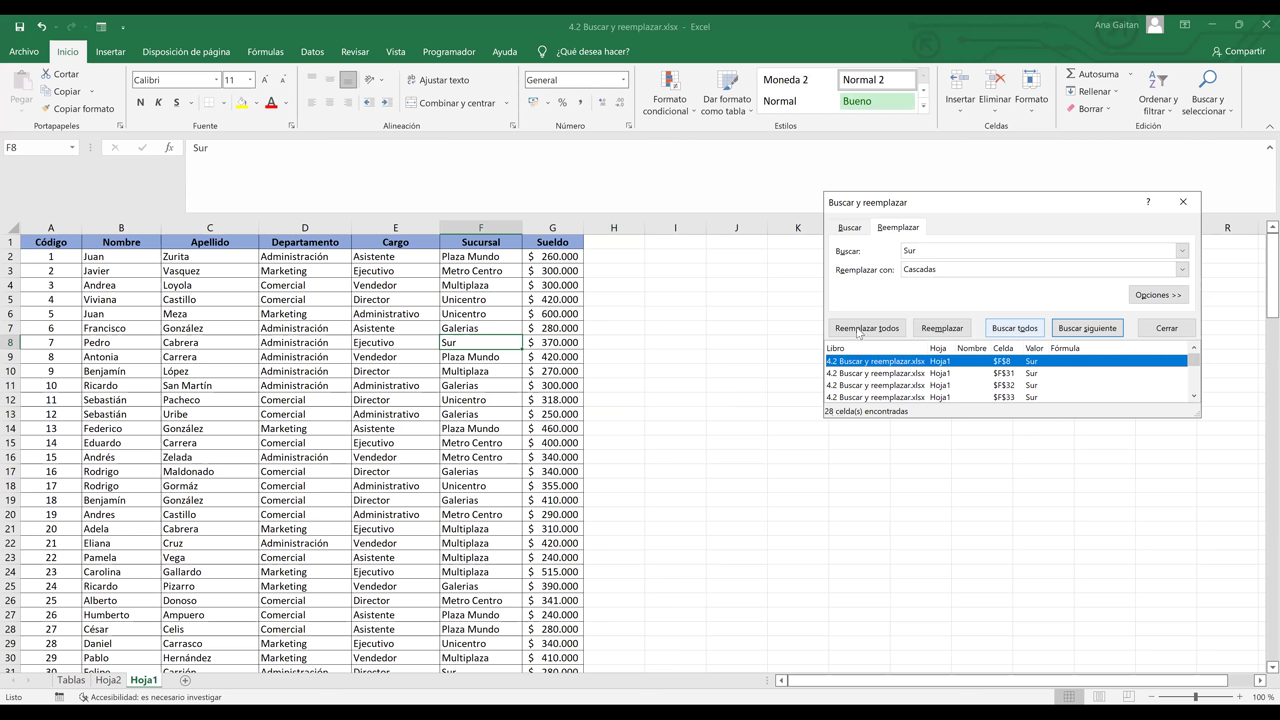
left_click(858, 332)
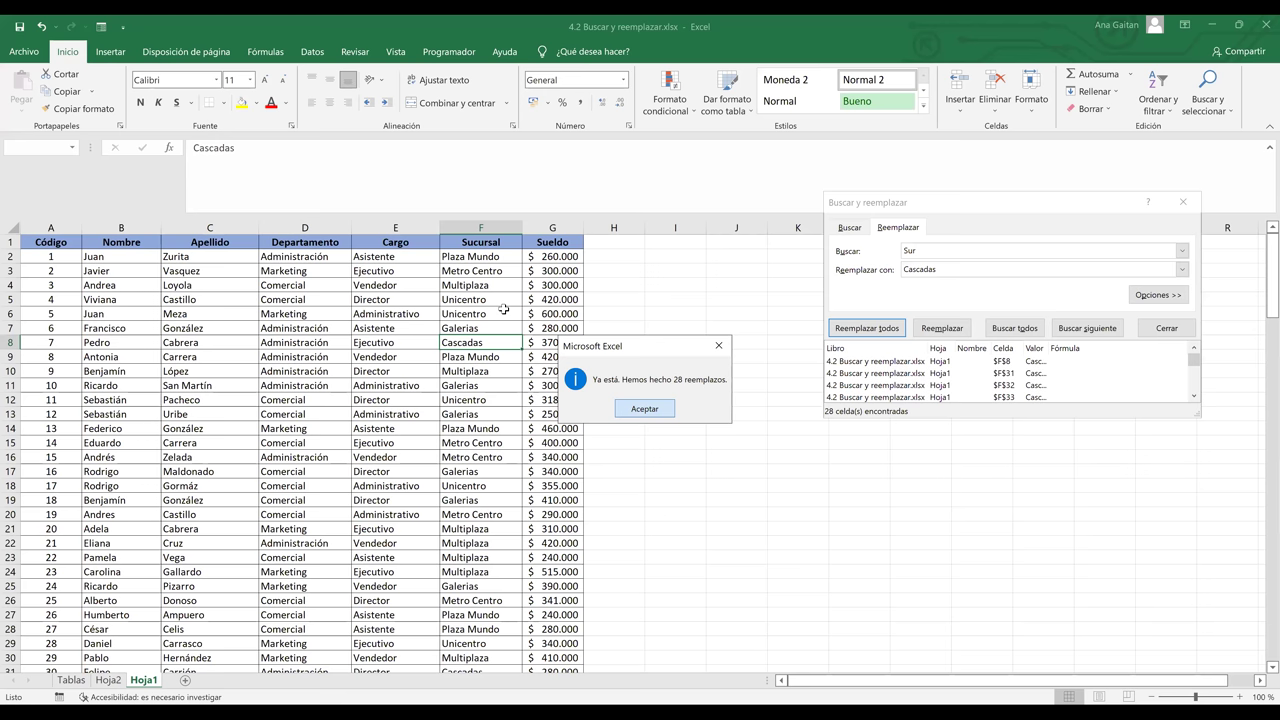
key("Return")
key("Escape")
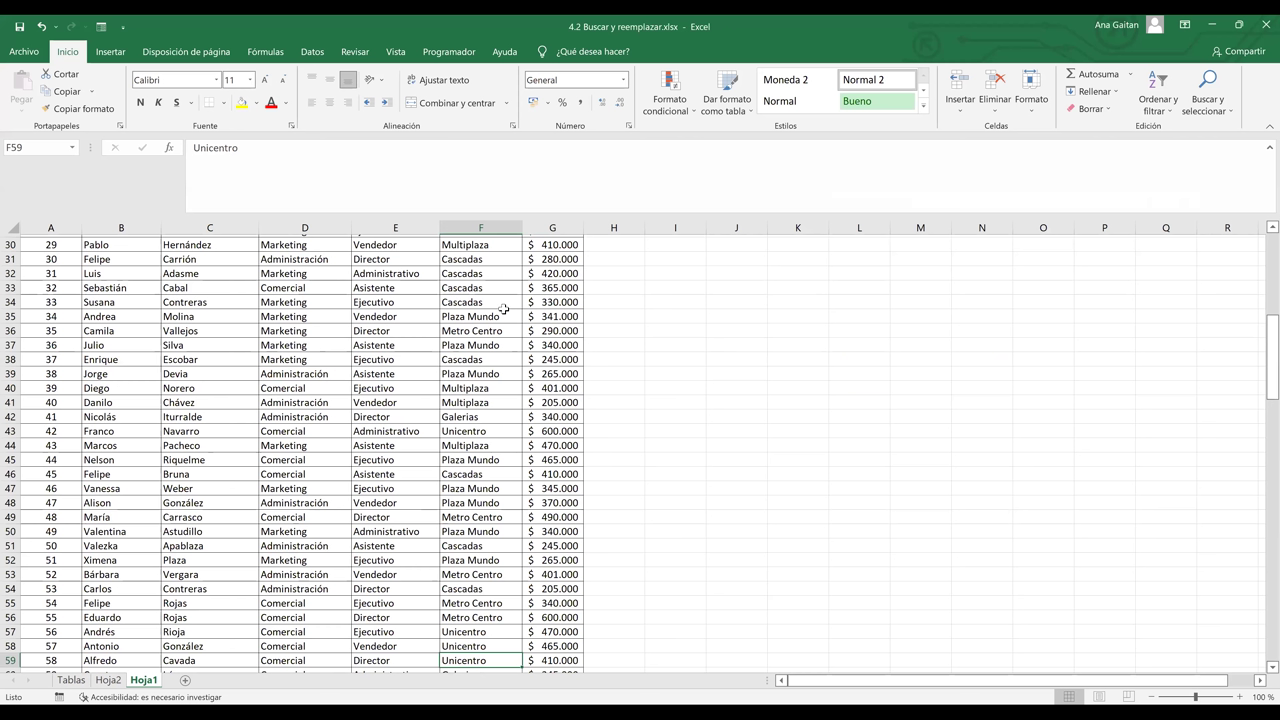
- Review the Sucursal column down to the last row, then type Nombre in H1
key("ctrl+Down")
key("Down")
key("Down")
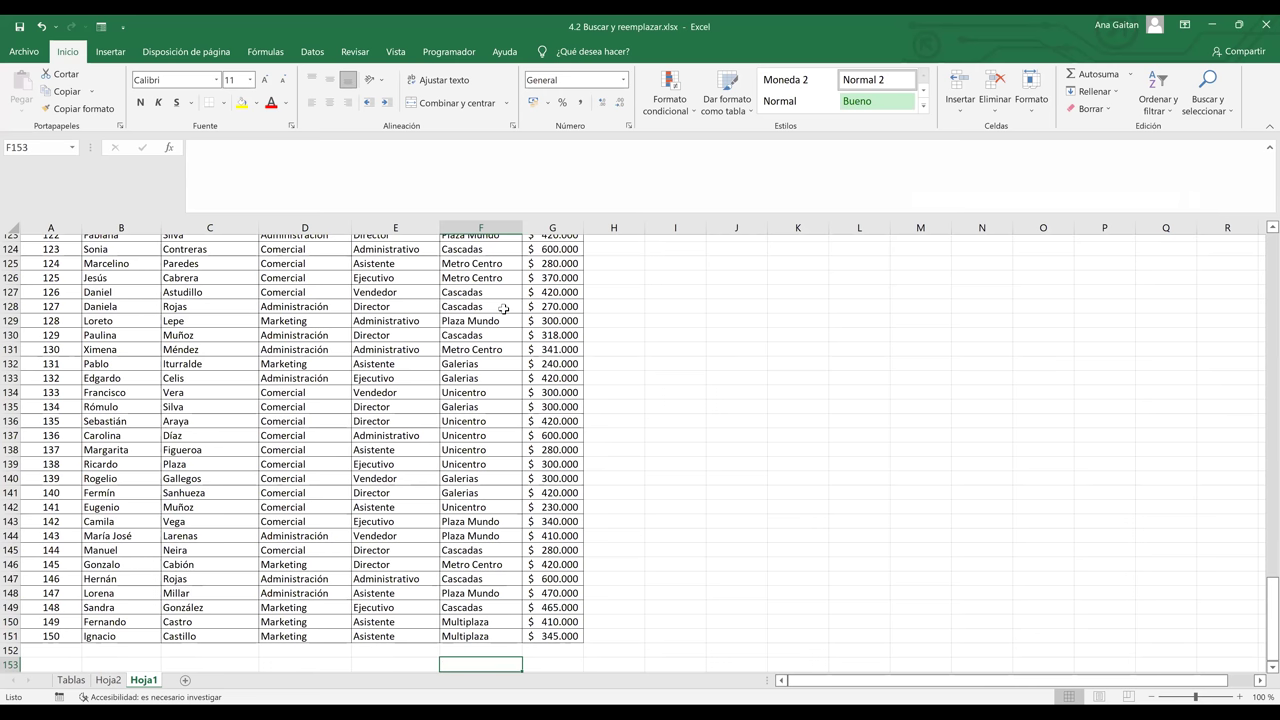
key("Up")
key("Up")
key("Up")
key("Up")
key("Up")
key("Up")
key("Up")
key("Up")
key("Up")
key("Up")
key("Up")
key("Up")
key("Up")
key("Up")
key("Up")
key("Up")
key("Up")
key("Up")
key("Up")
key("Up")
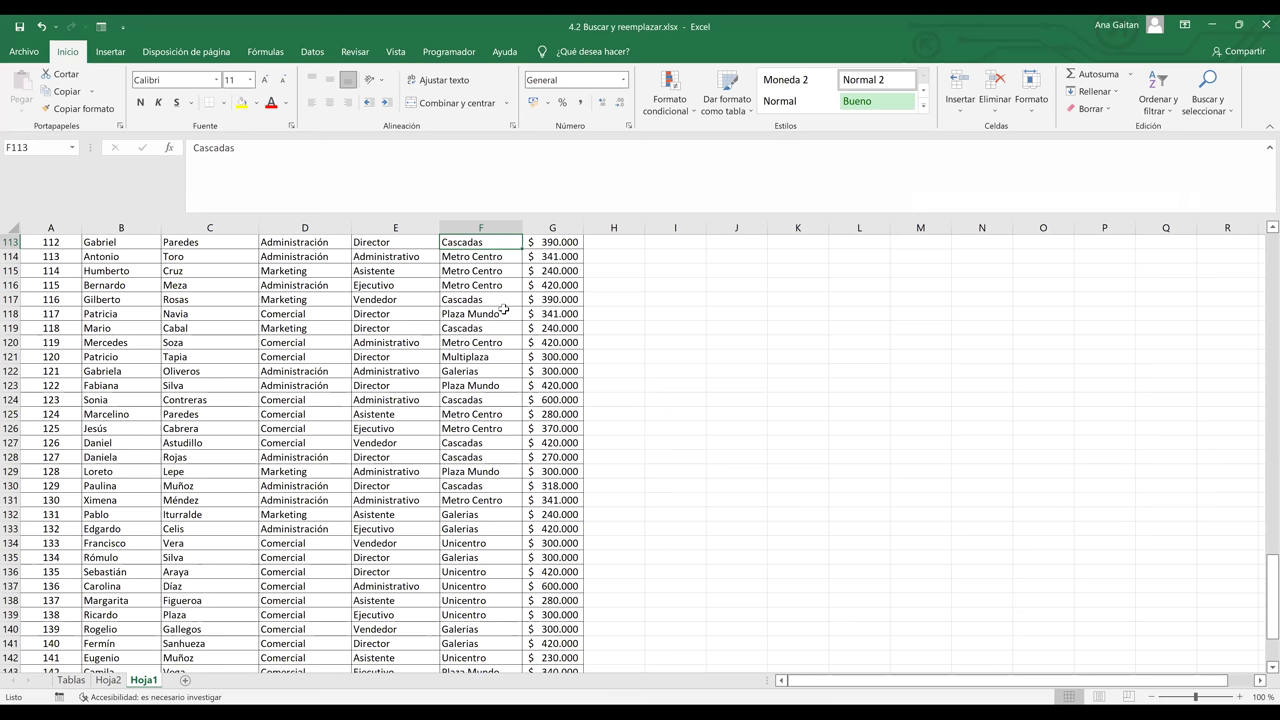
key("shift+F4")
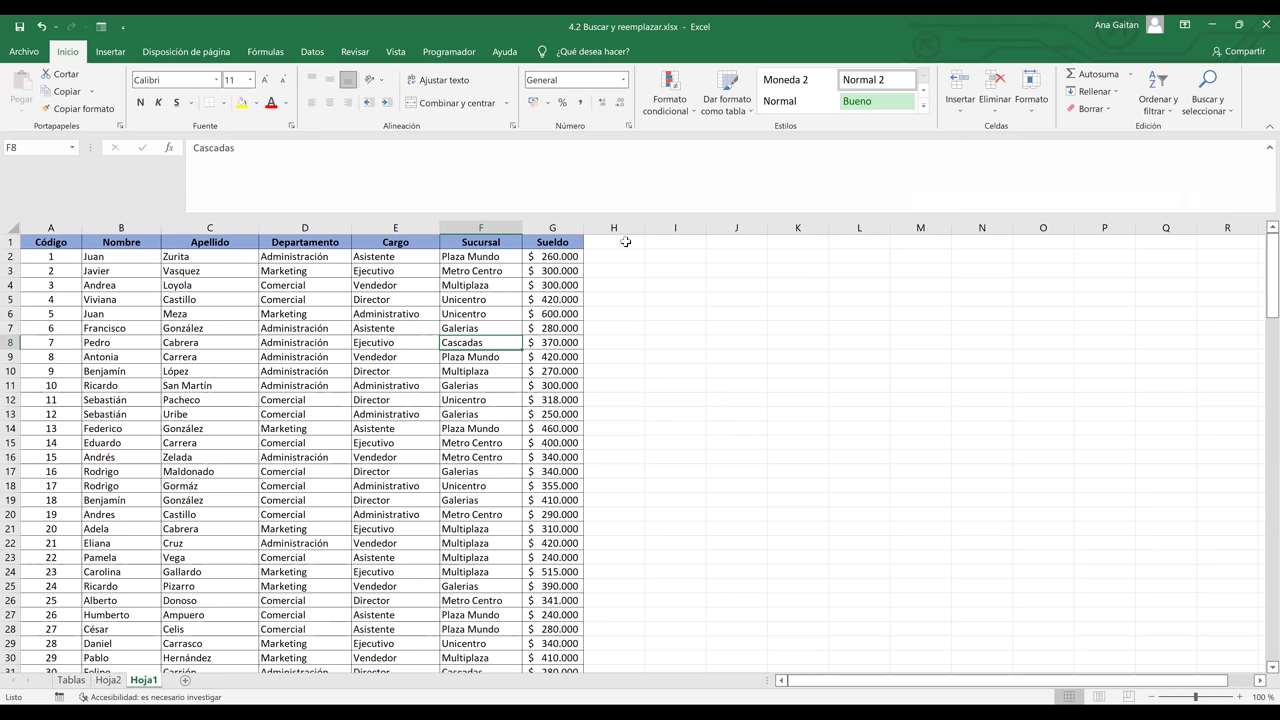
left_click(626, 242)
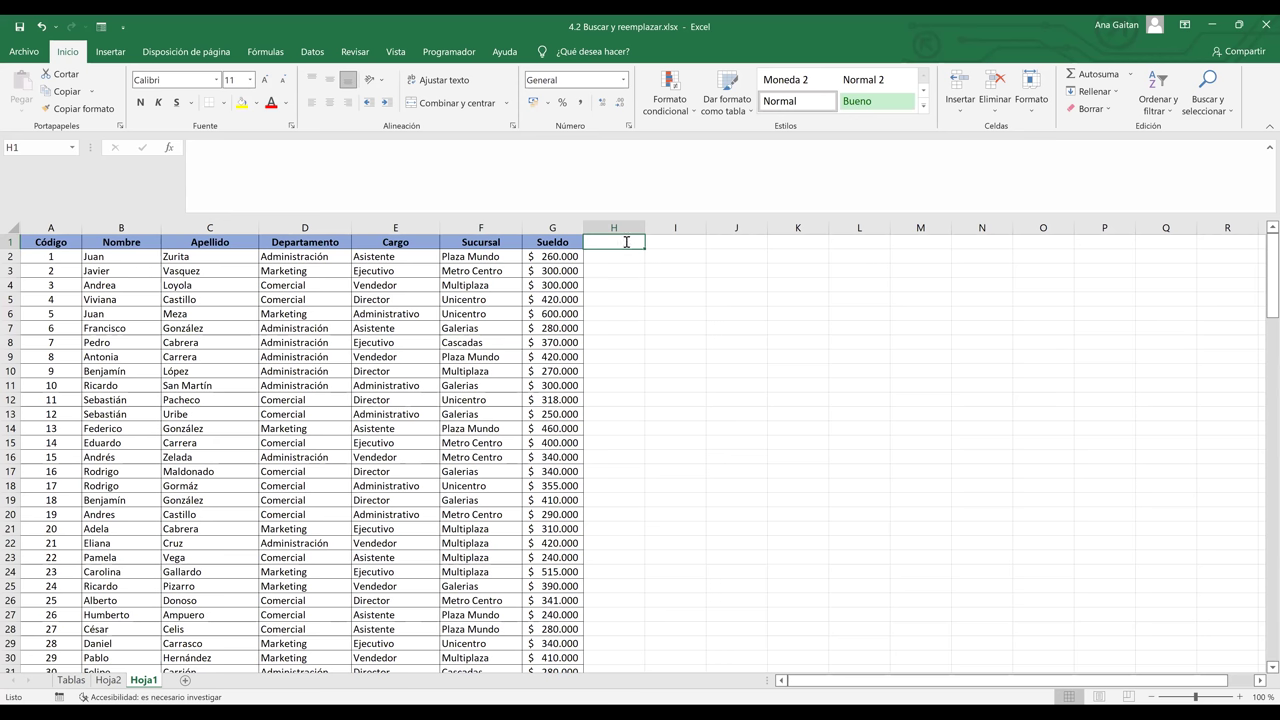
type("Nombre")
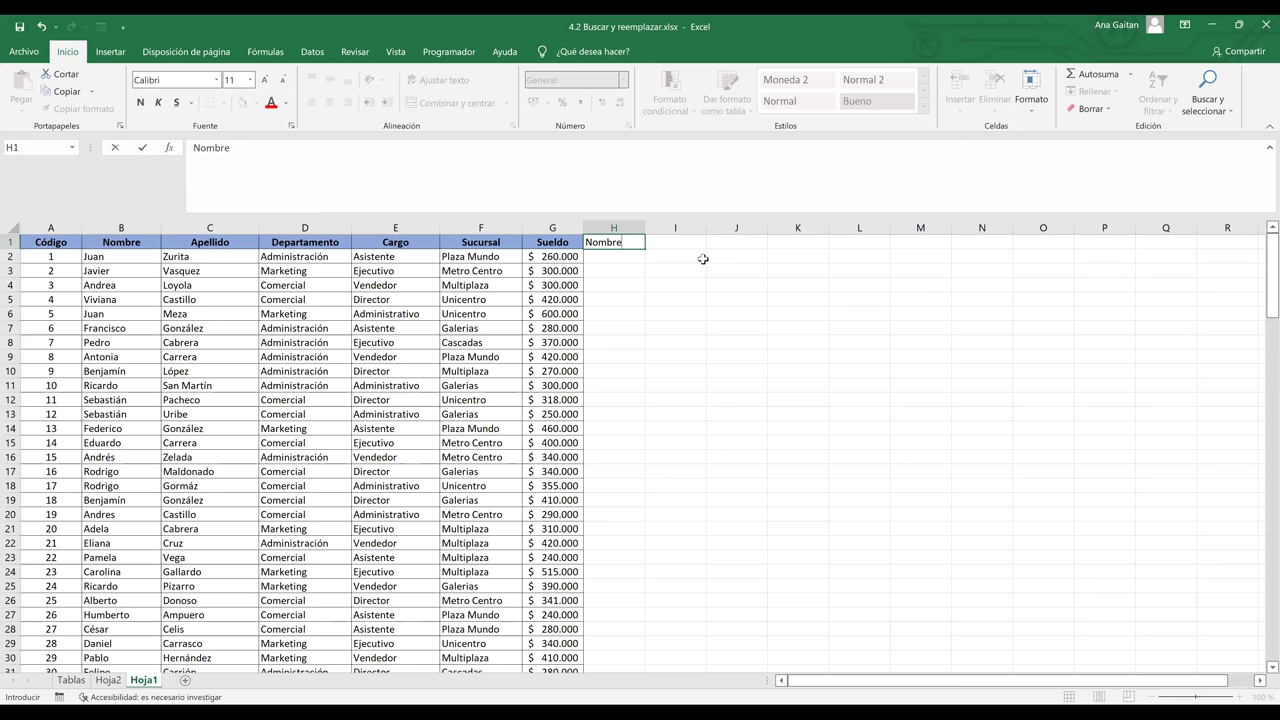
- Complete the H1 heading so it reads 'Nombre Completo'
type("Completo")
key("Return")
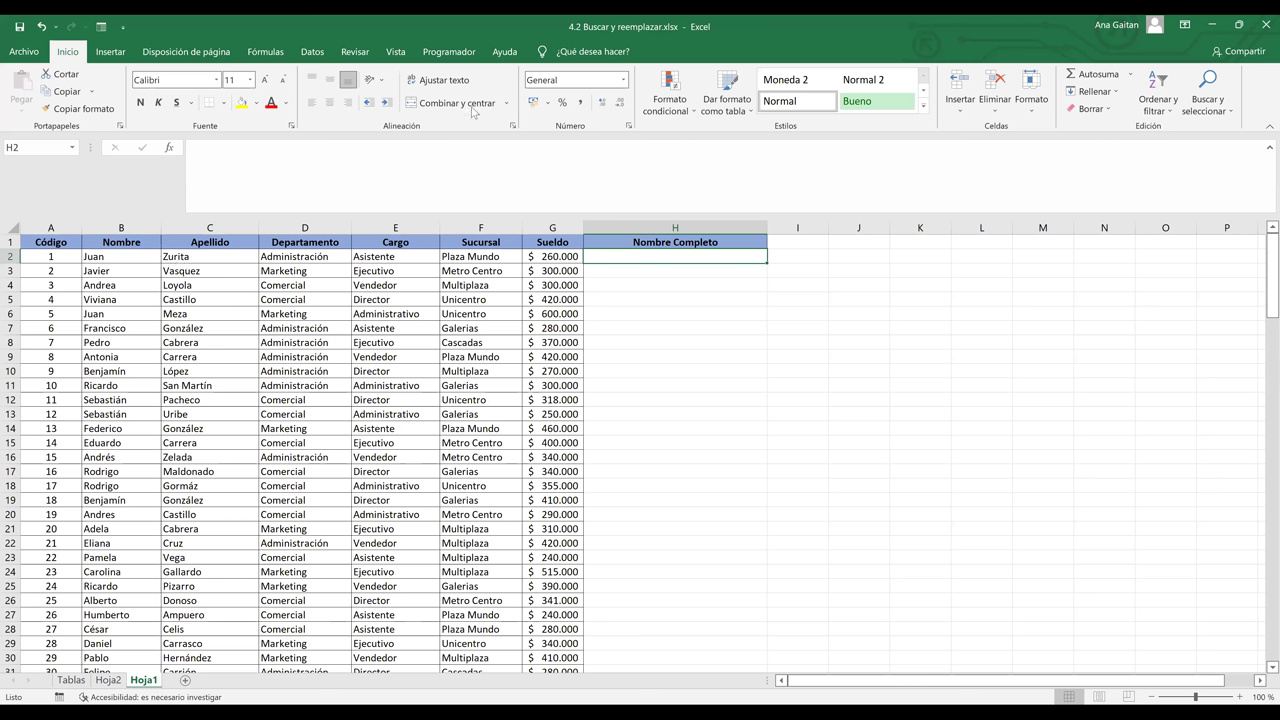
left_click_drag(121, 256, 209, 256)
left_click(455, 102)
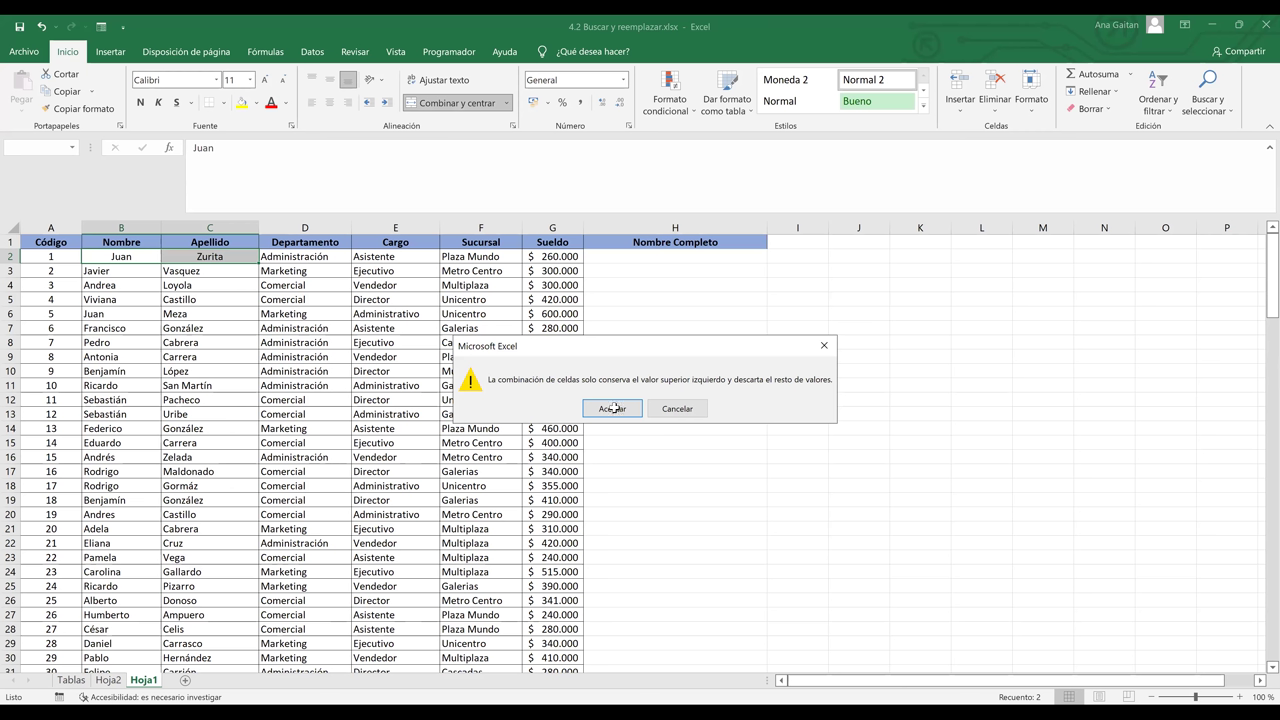
left_click(612, 408)
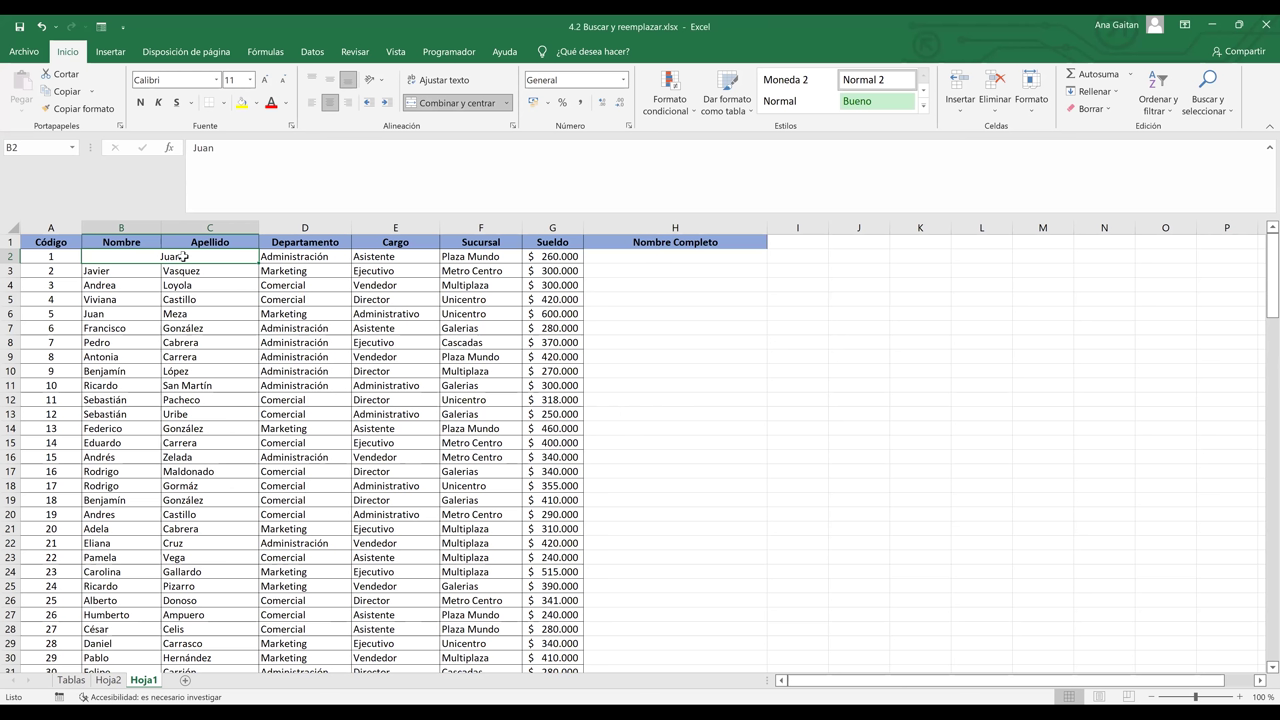
key("ctrl+z")
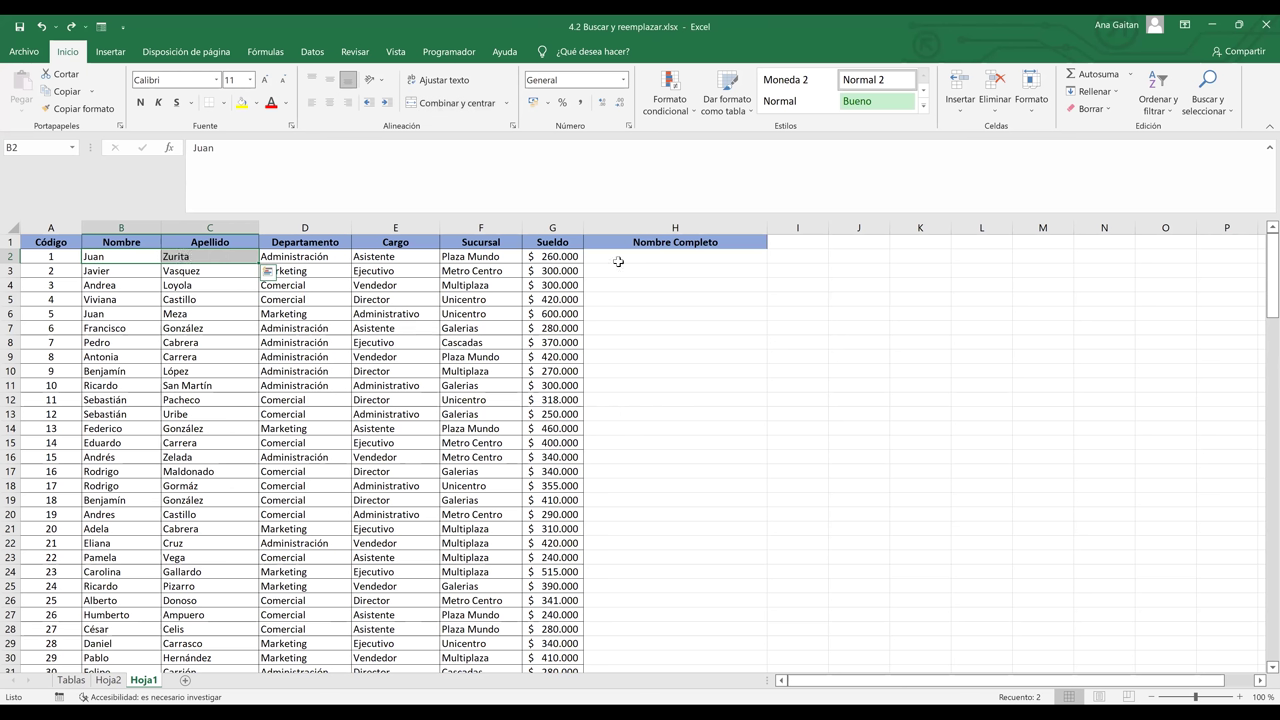
left_click(655, 264)
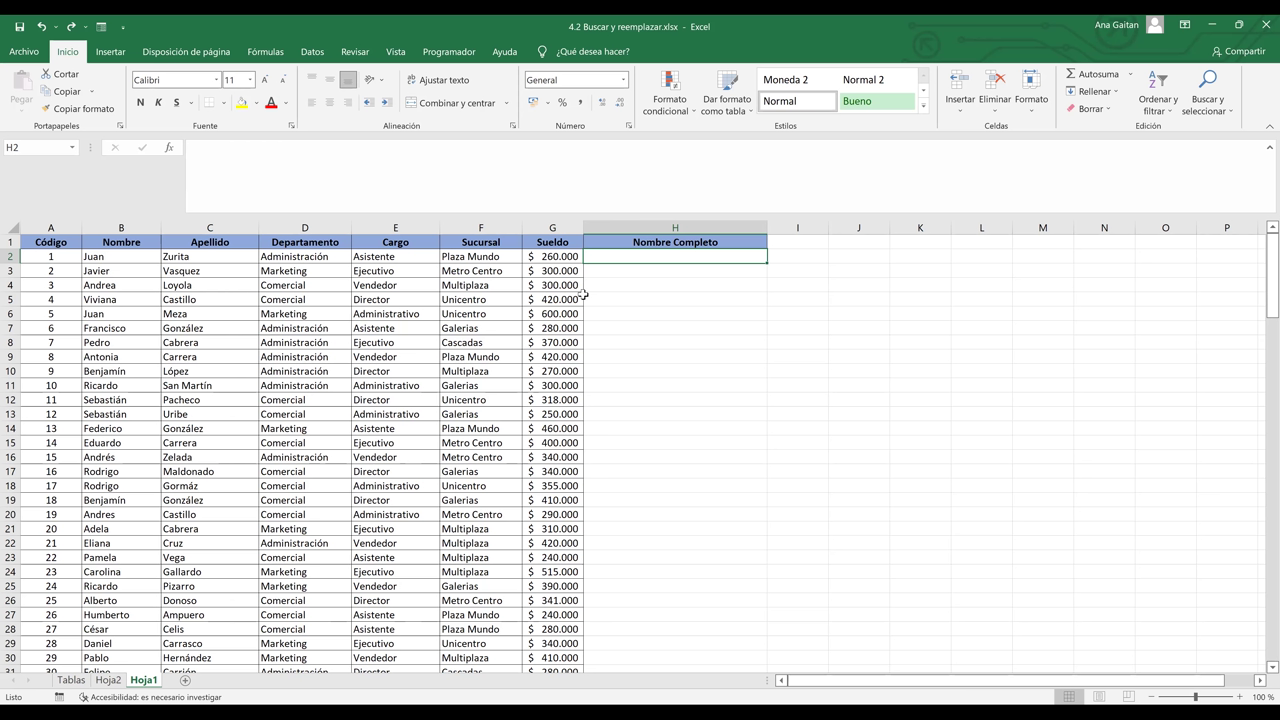
left_click(688, 112)
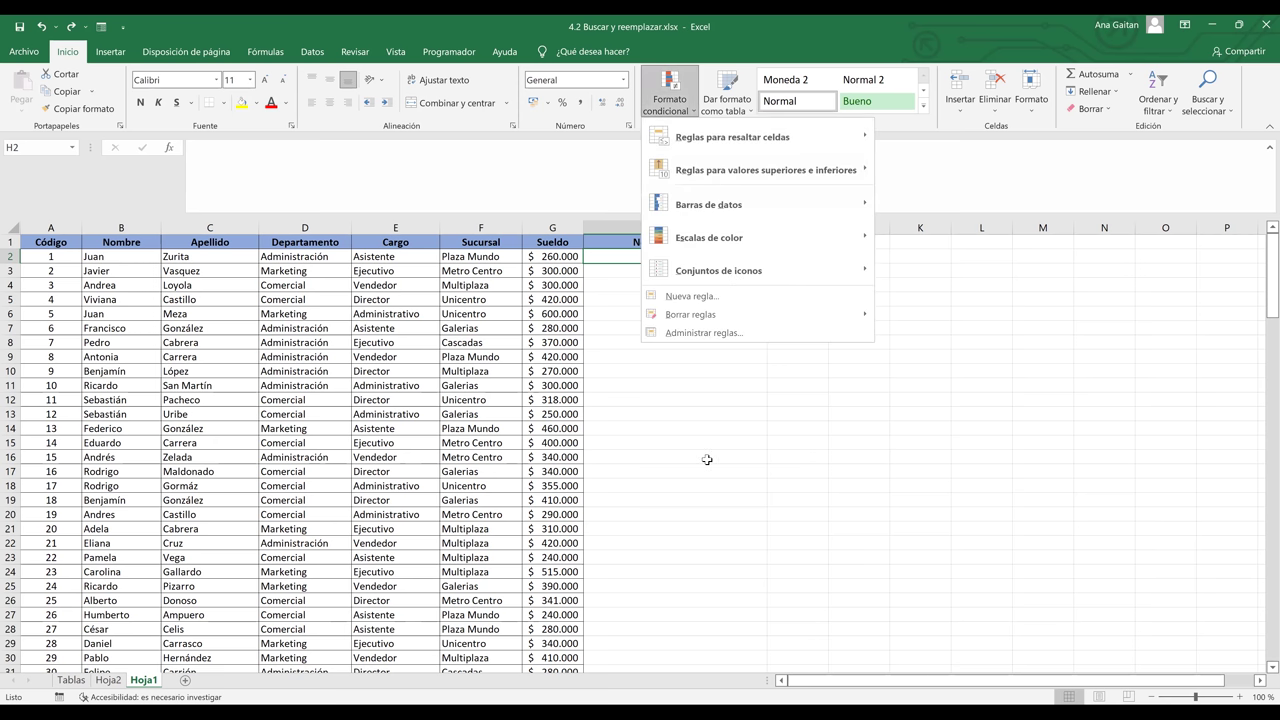
key("Escape")
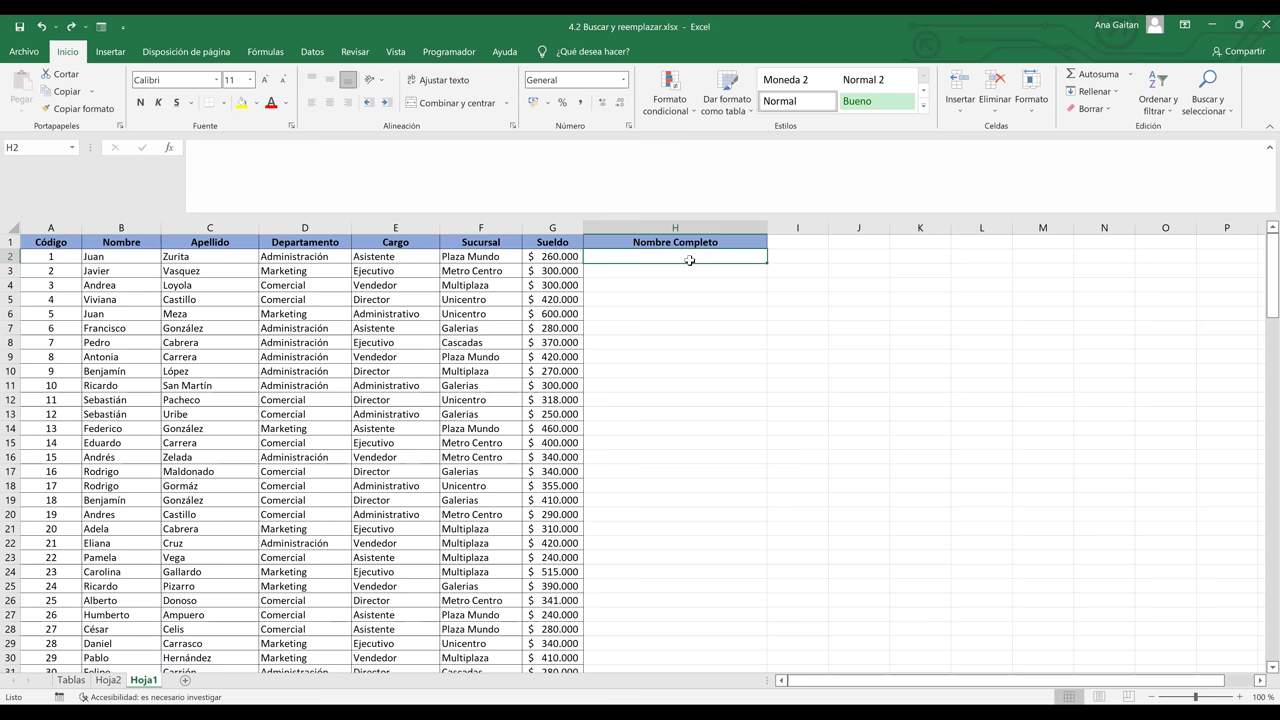
type("=")
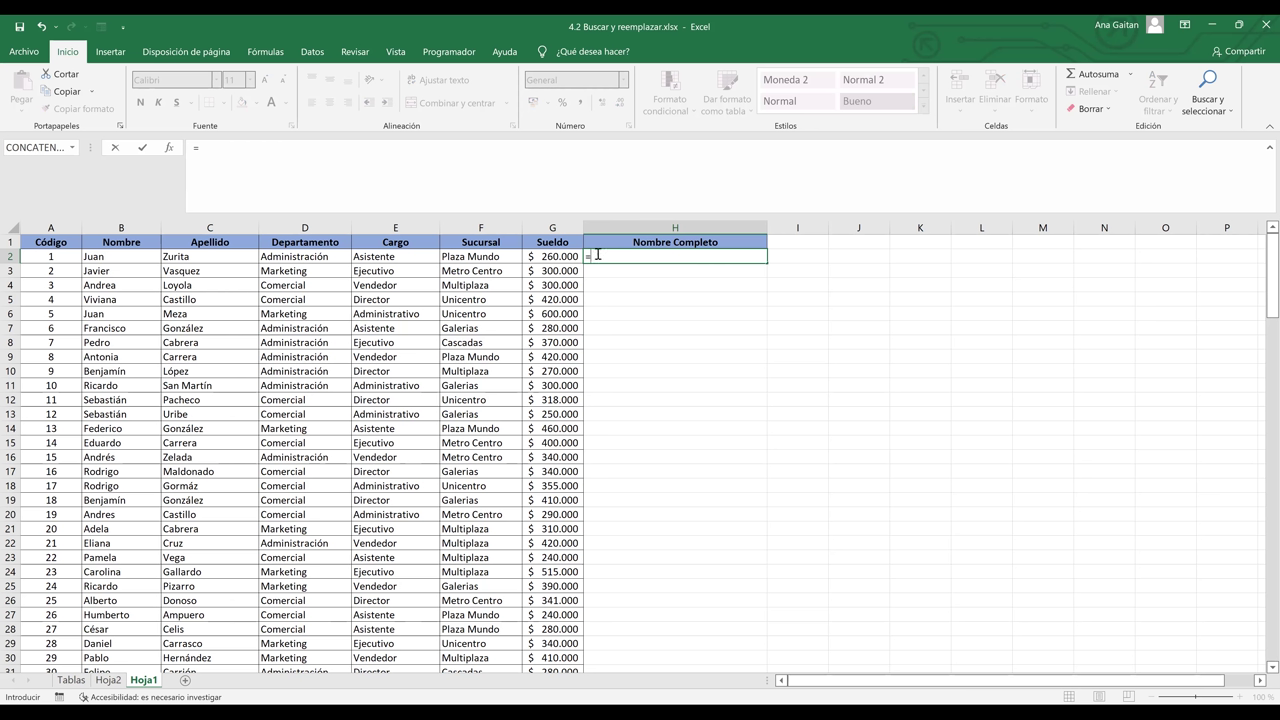
type("con")
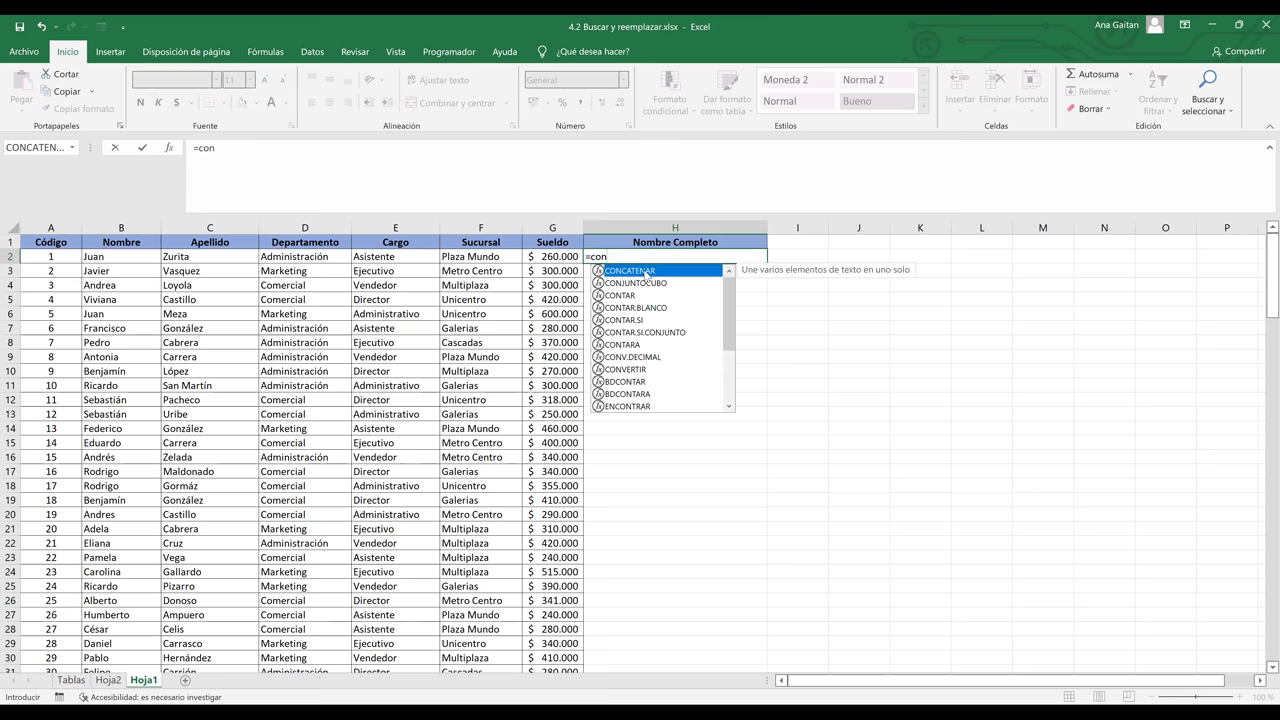
double_click(630, 271)
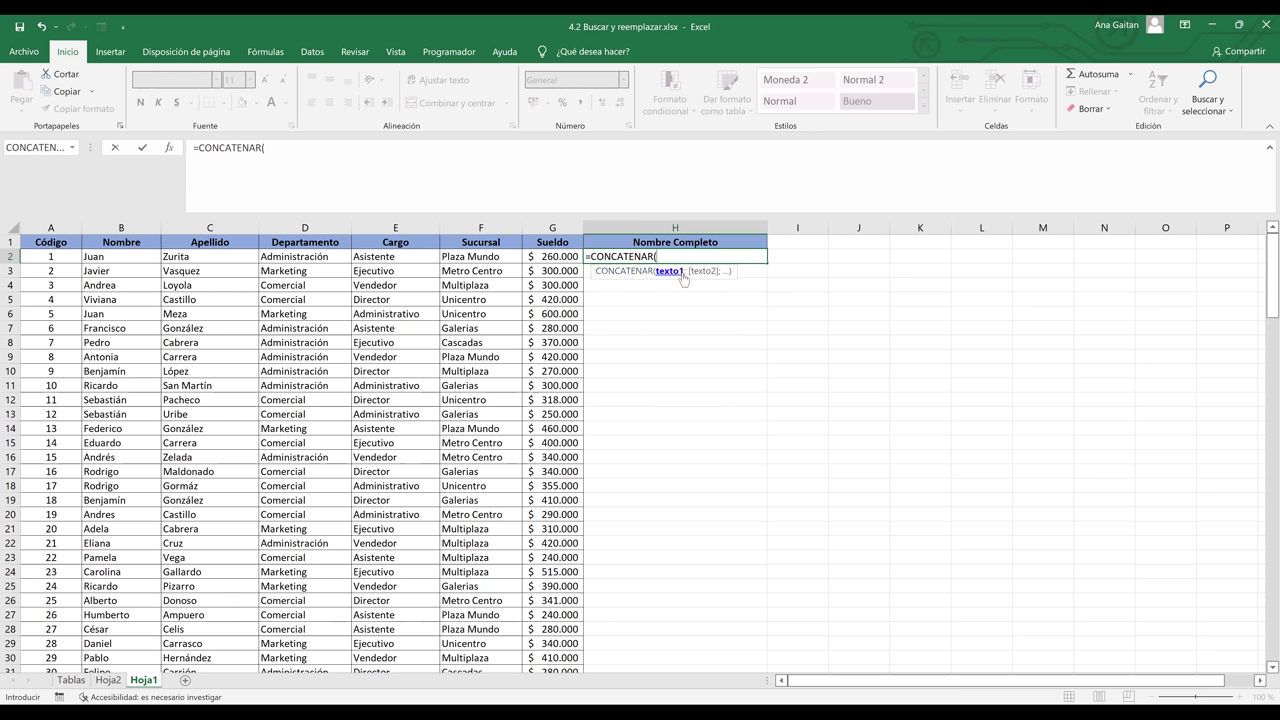
left_click(127, 261)
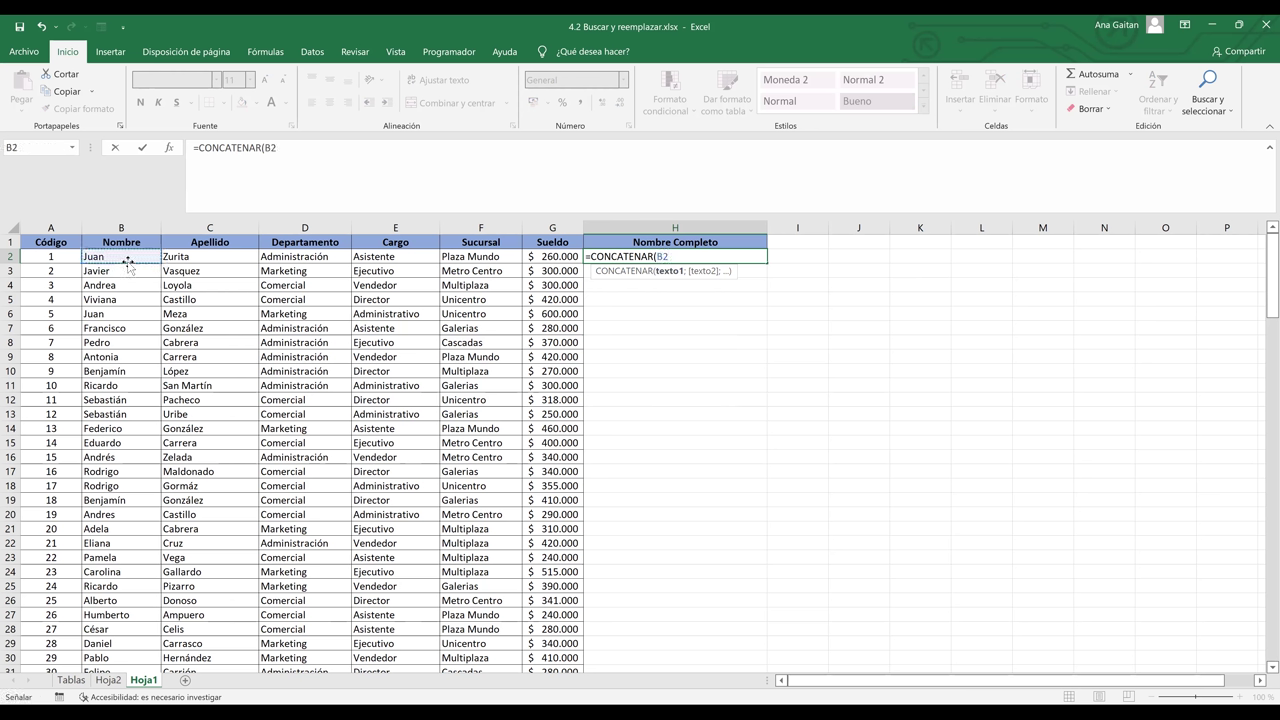
type(";")
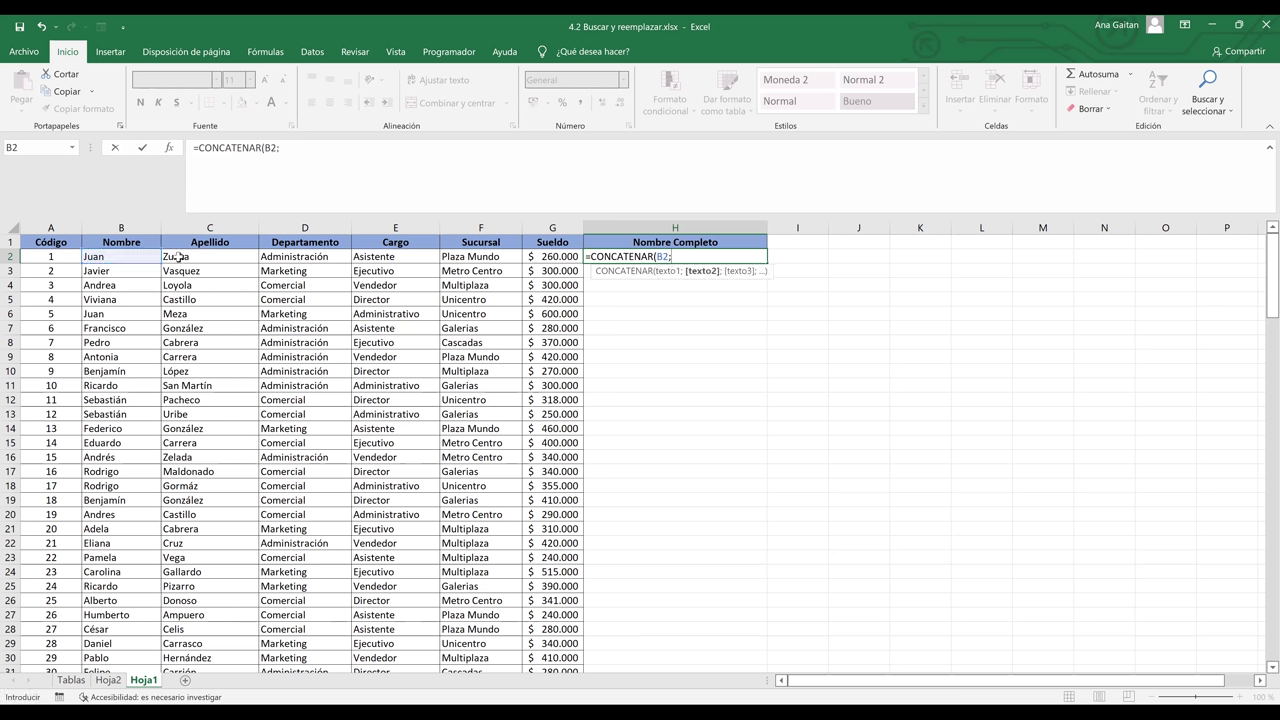
left_click(179, 257)
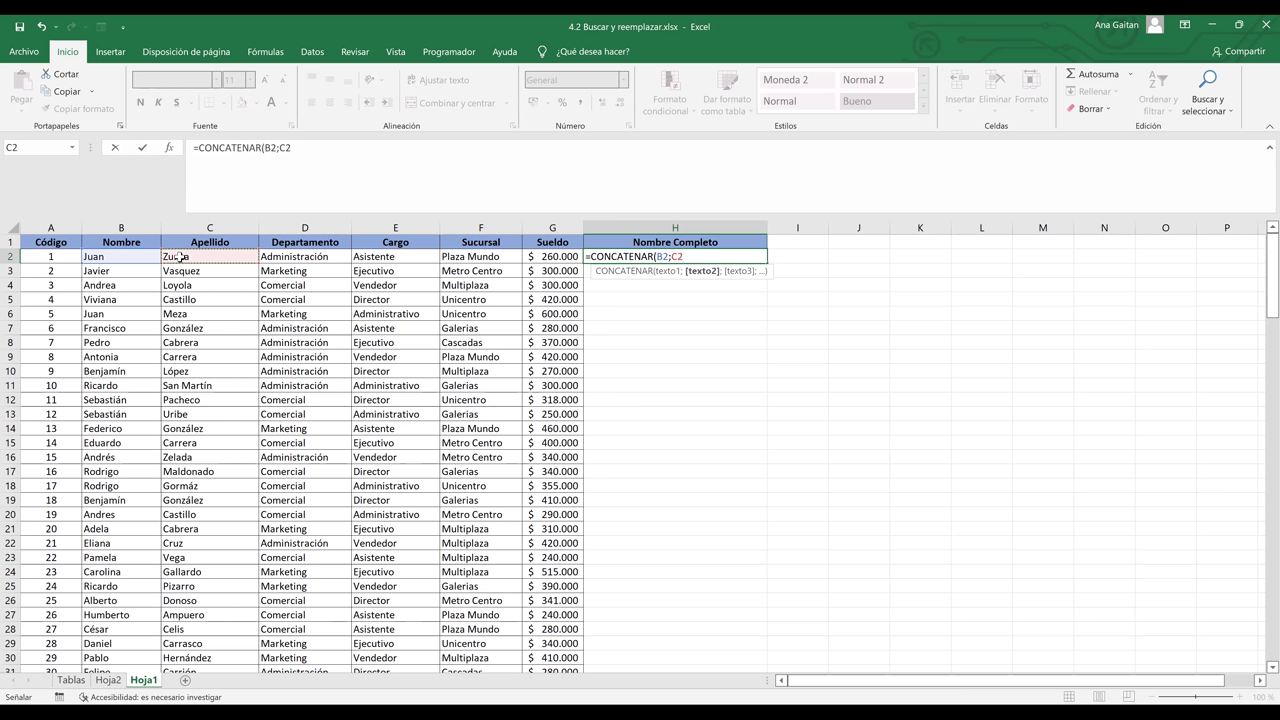
type(")")
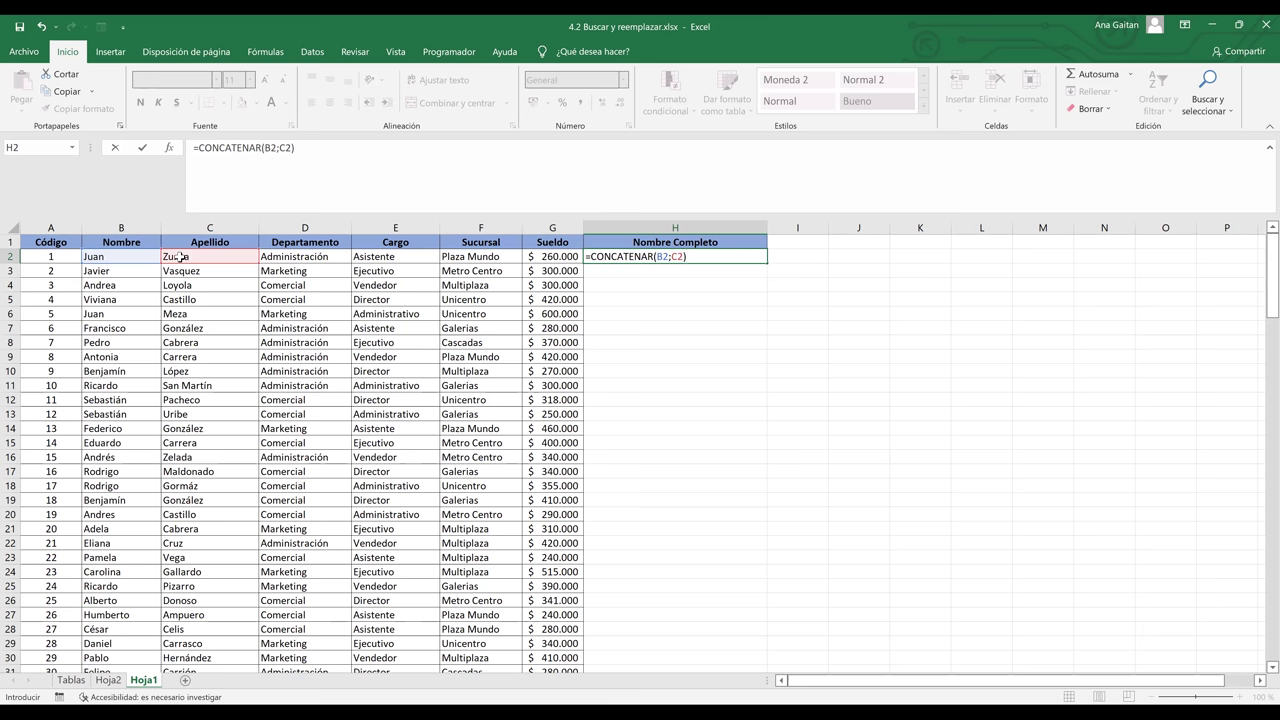
key("Return")
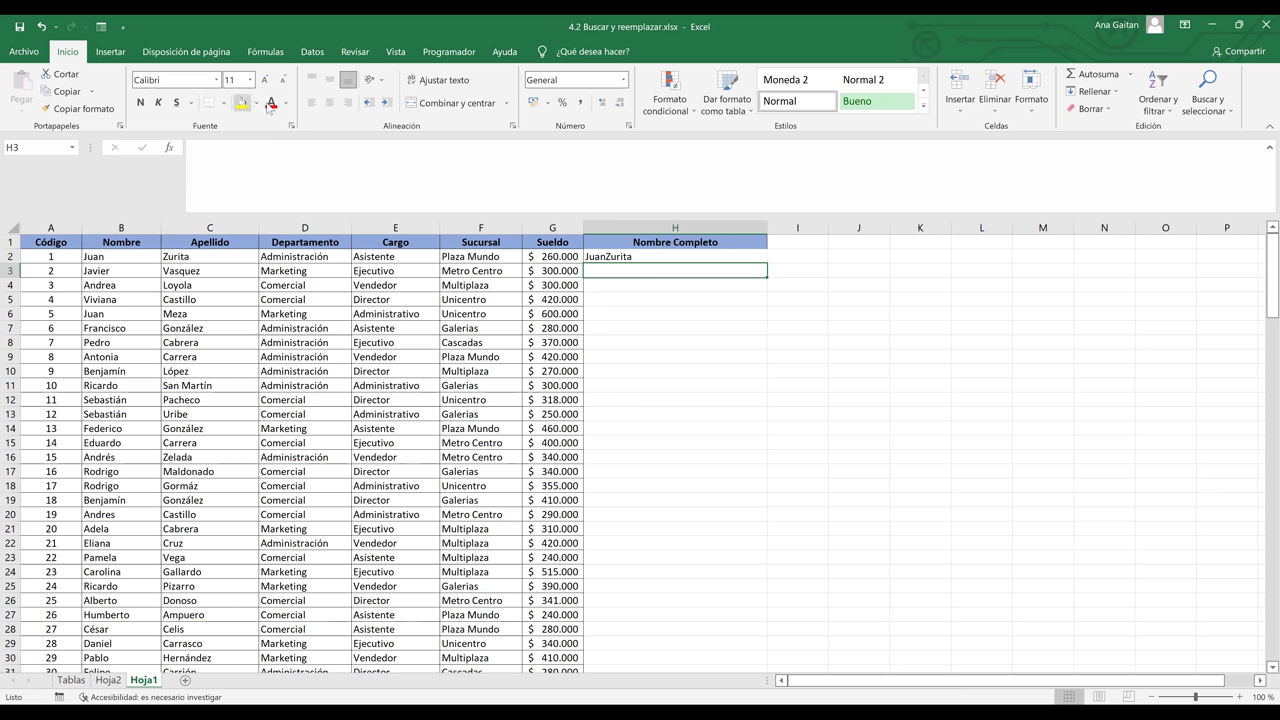
double_click(613, 258)
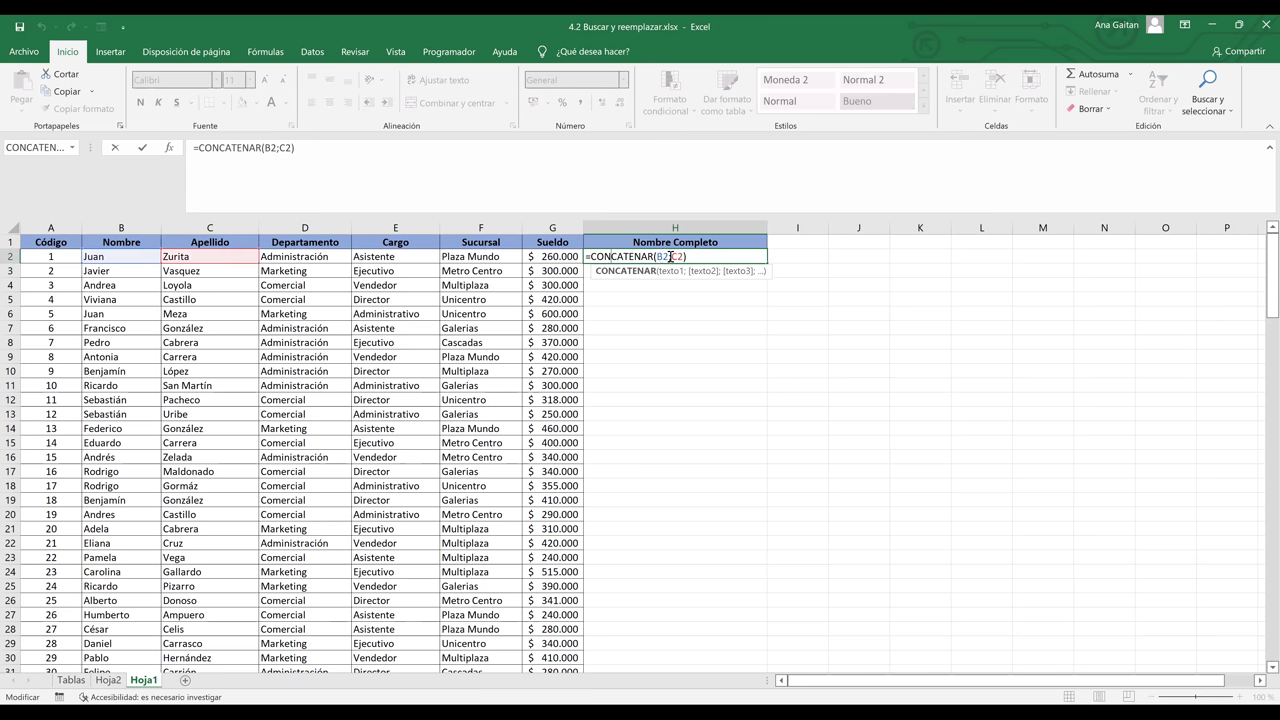
left_click(670, 257)
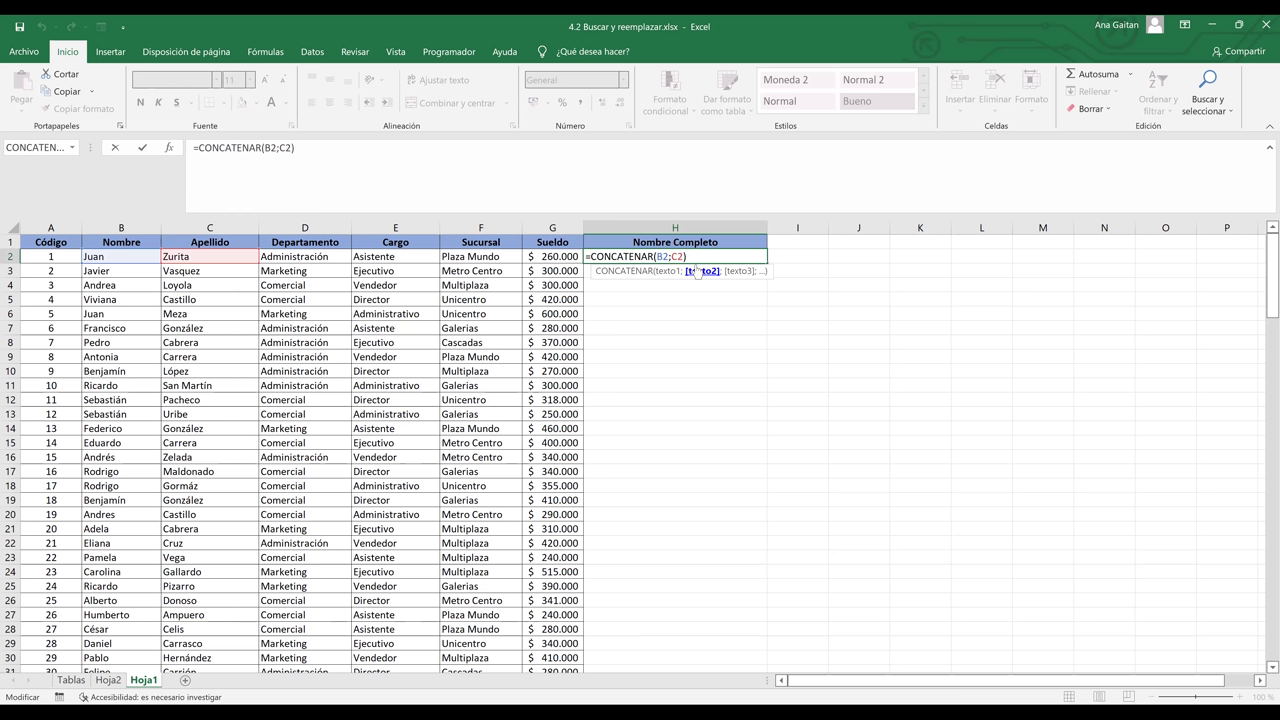
type("\"")
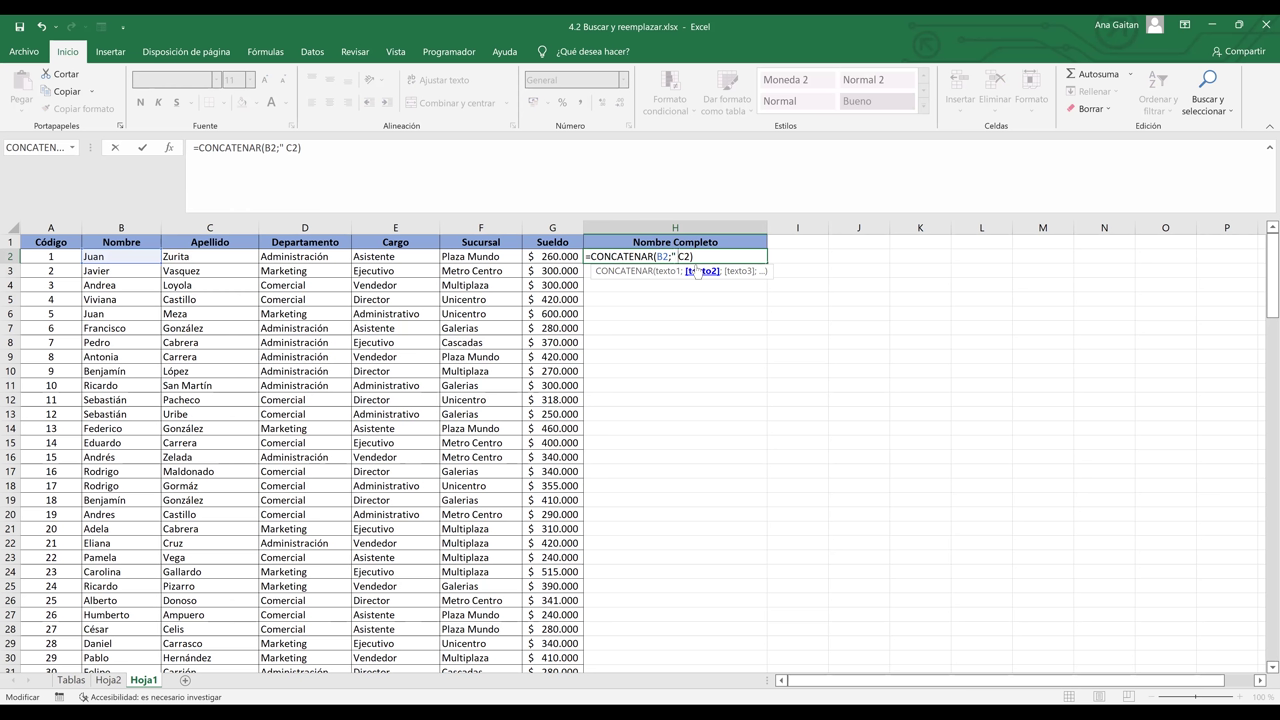
type("\"")
type(";")
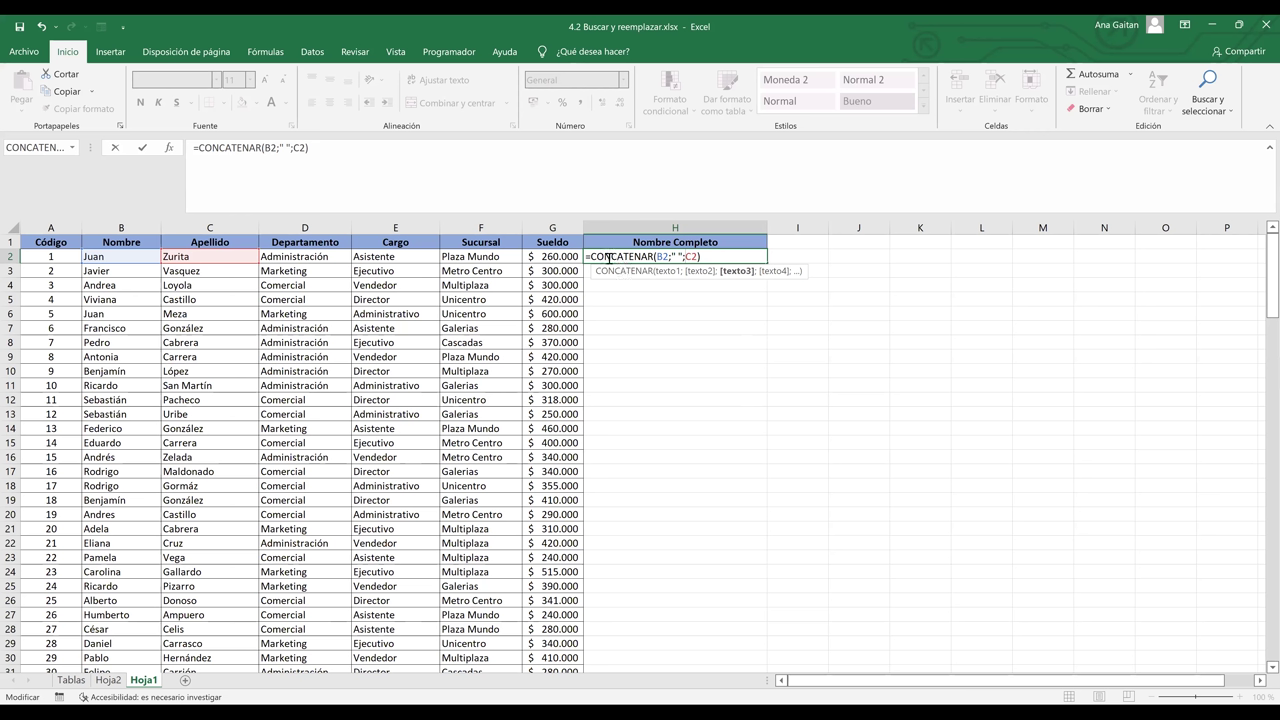
left_click(609, 258)
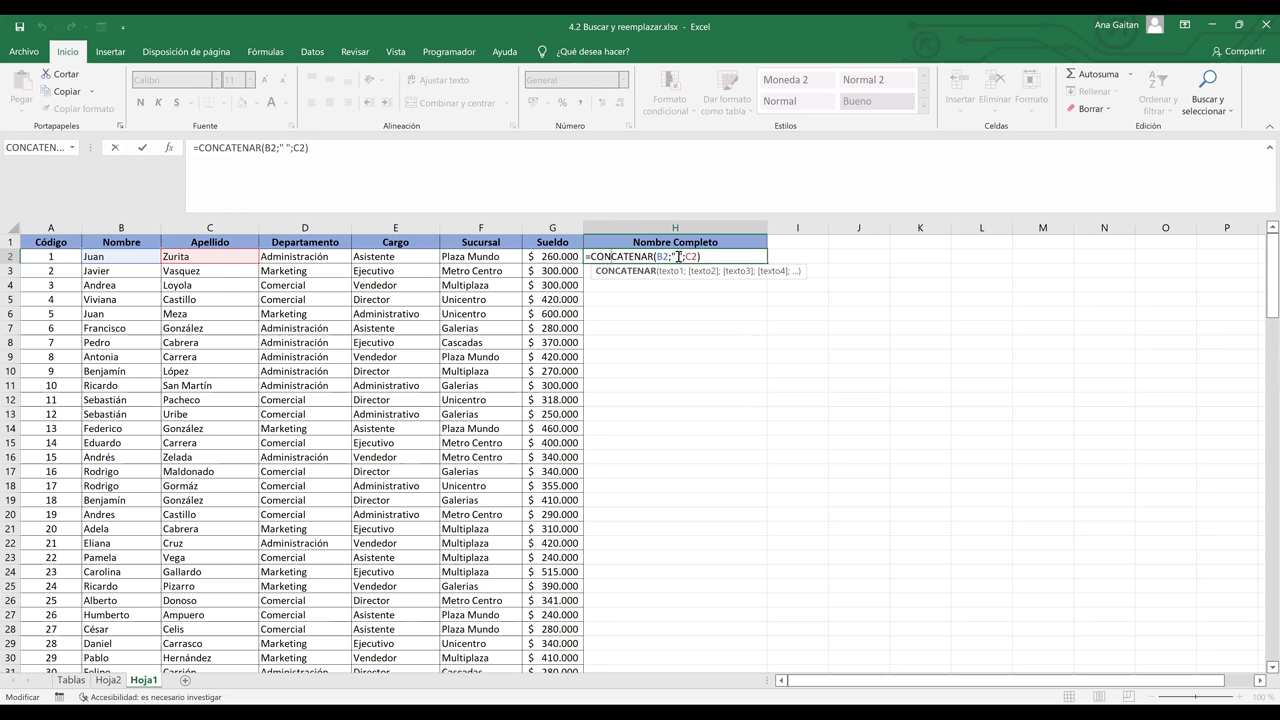
left_click(678, 257)
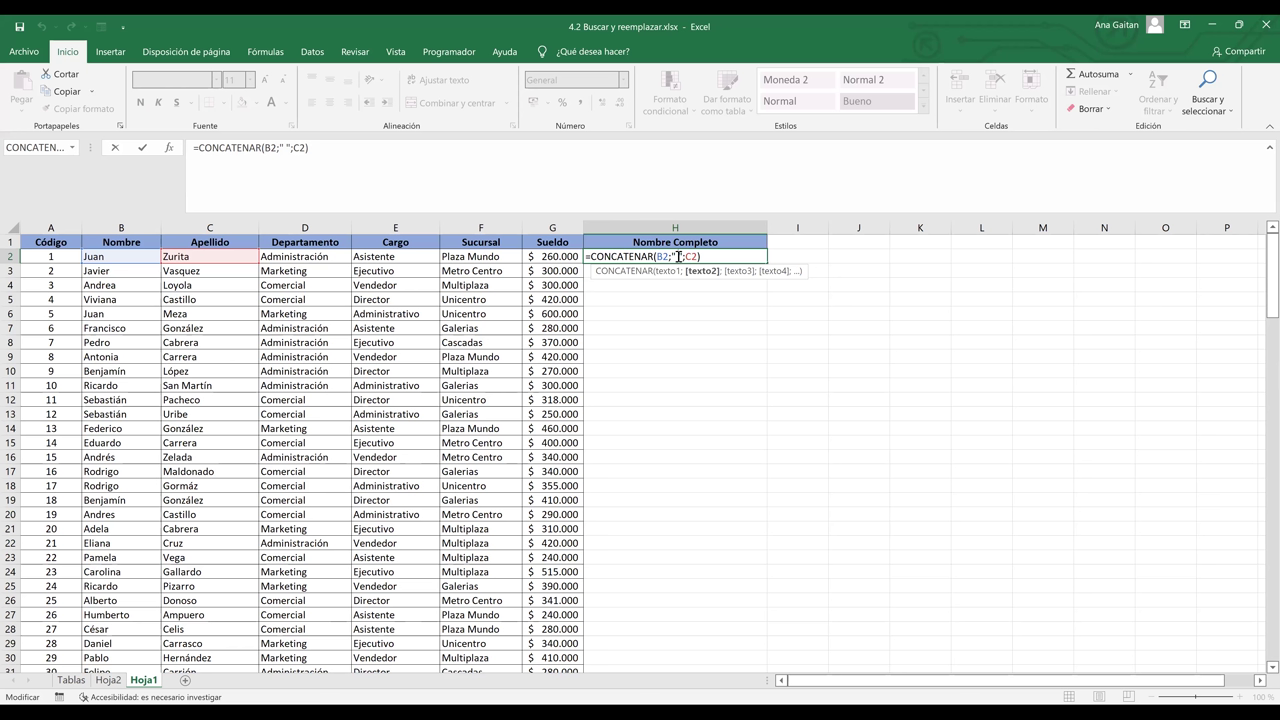
type("_")
key("Return")
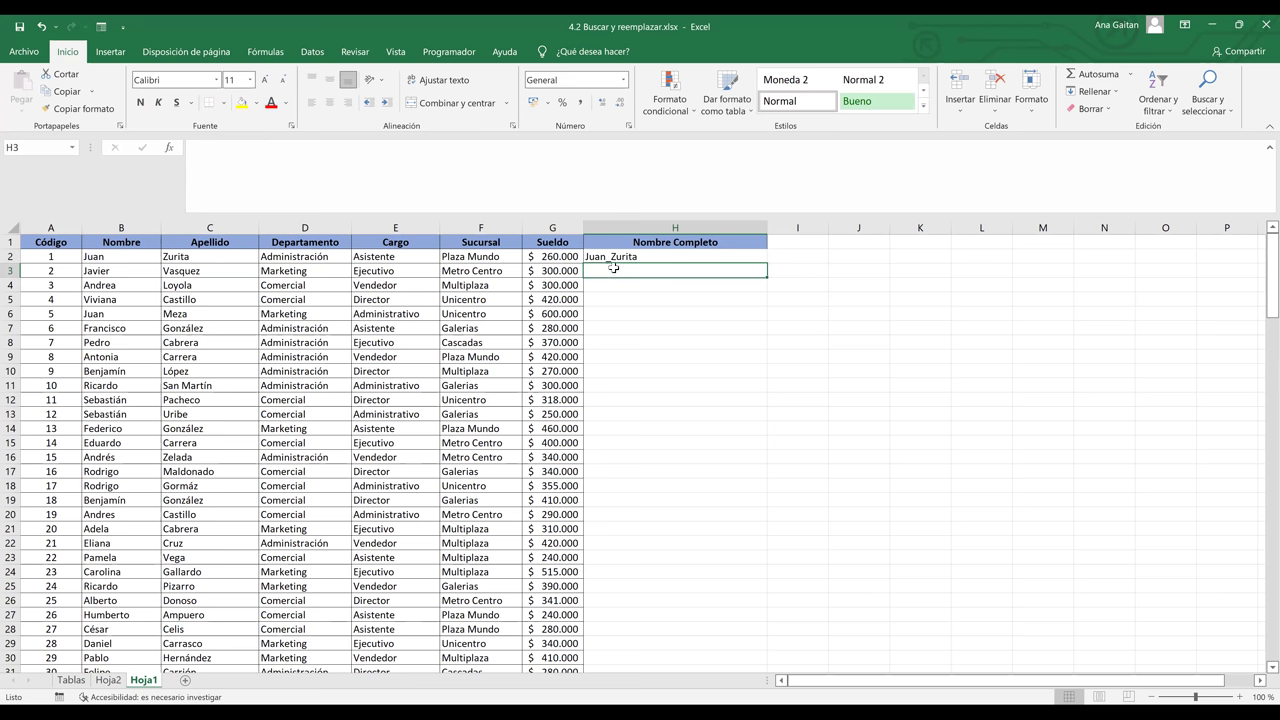
left_click(620, 257)
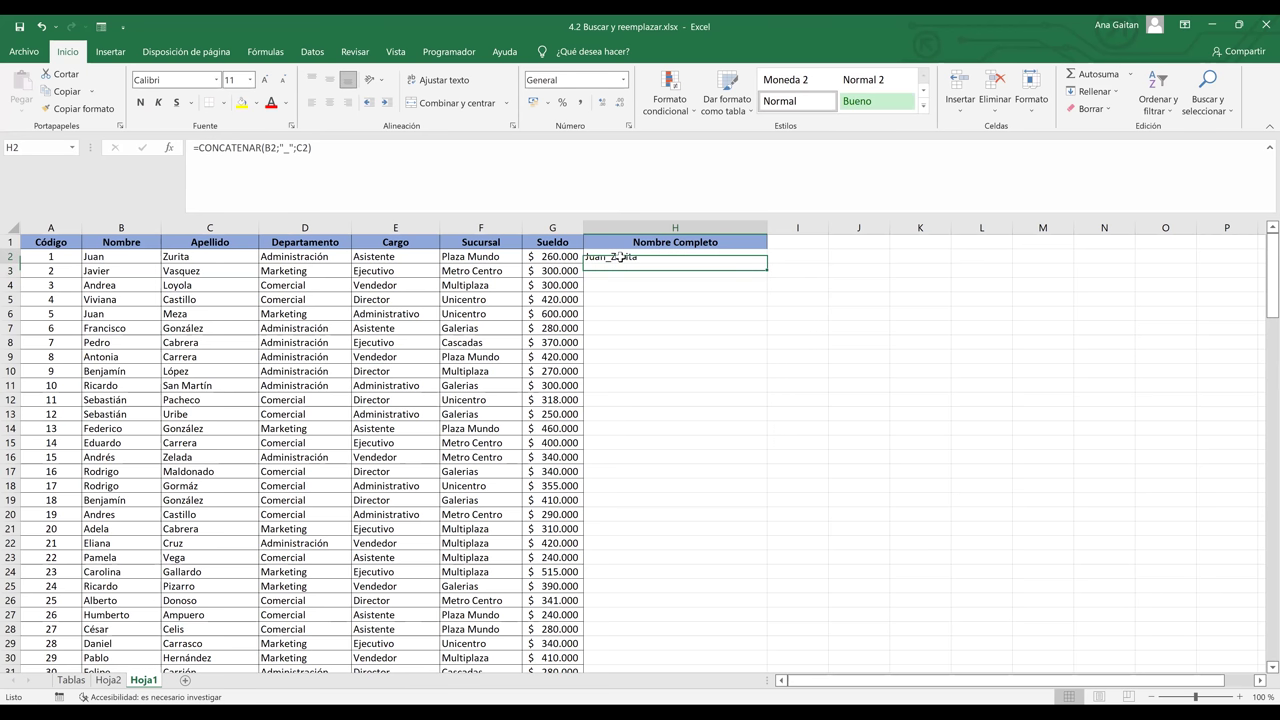
double_click(682, 258)
left_click(681, 258)
key("BackSpace")
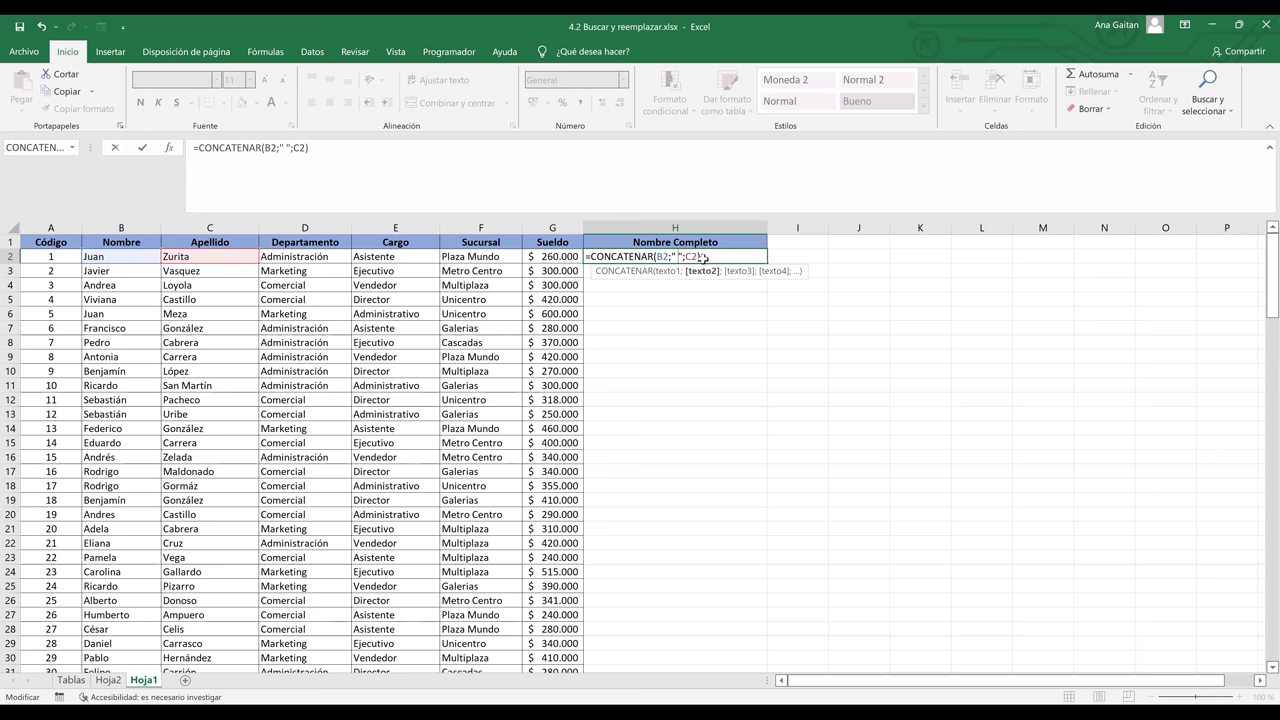
key("Return")
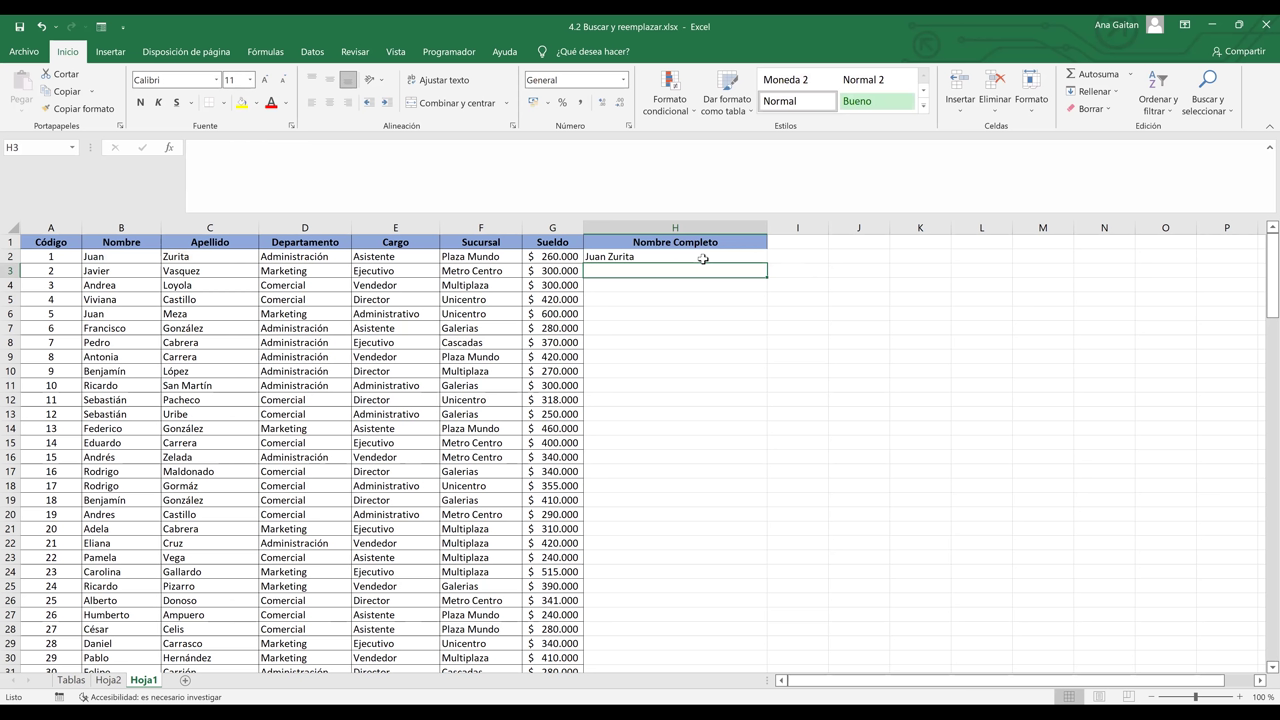
left_click(703, 259)
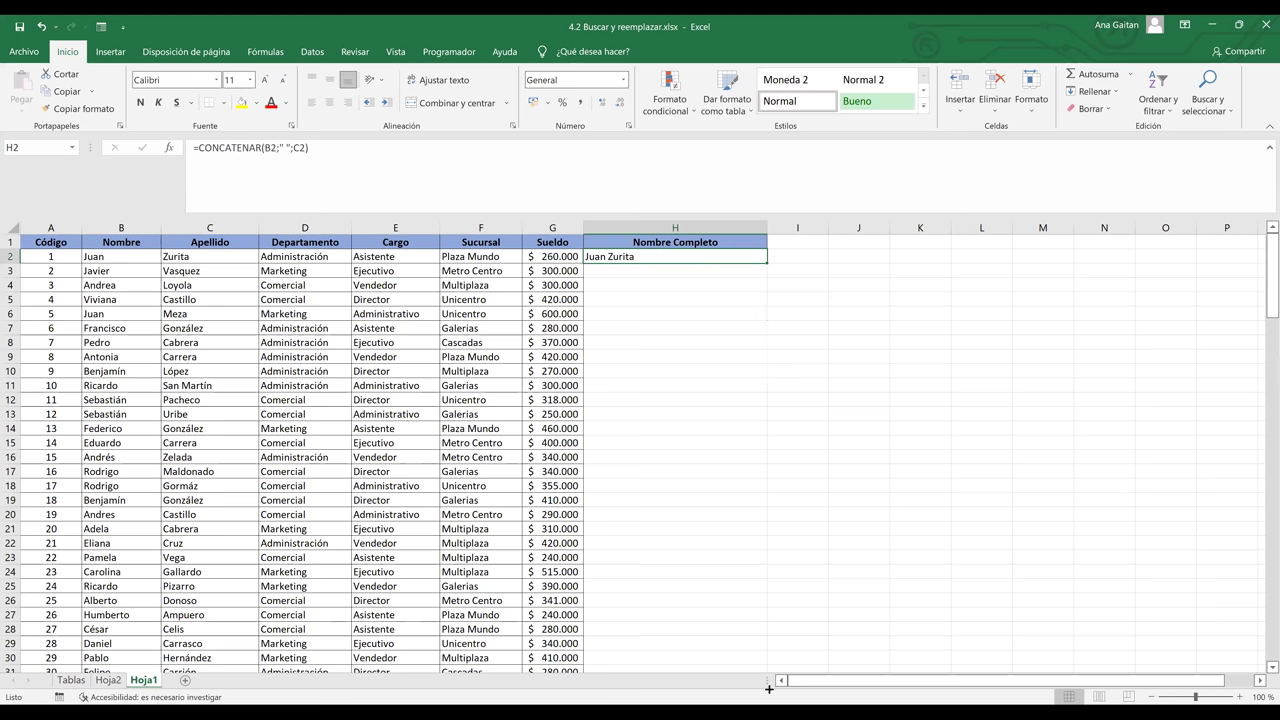
left_click_drag(775, 648, 742, 594)
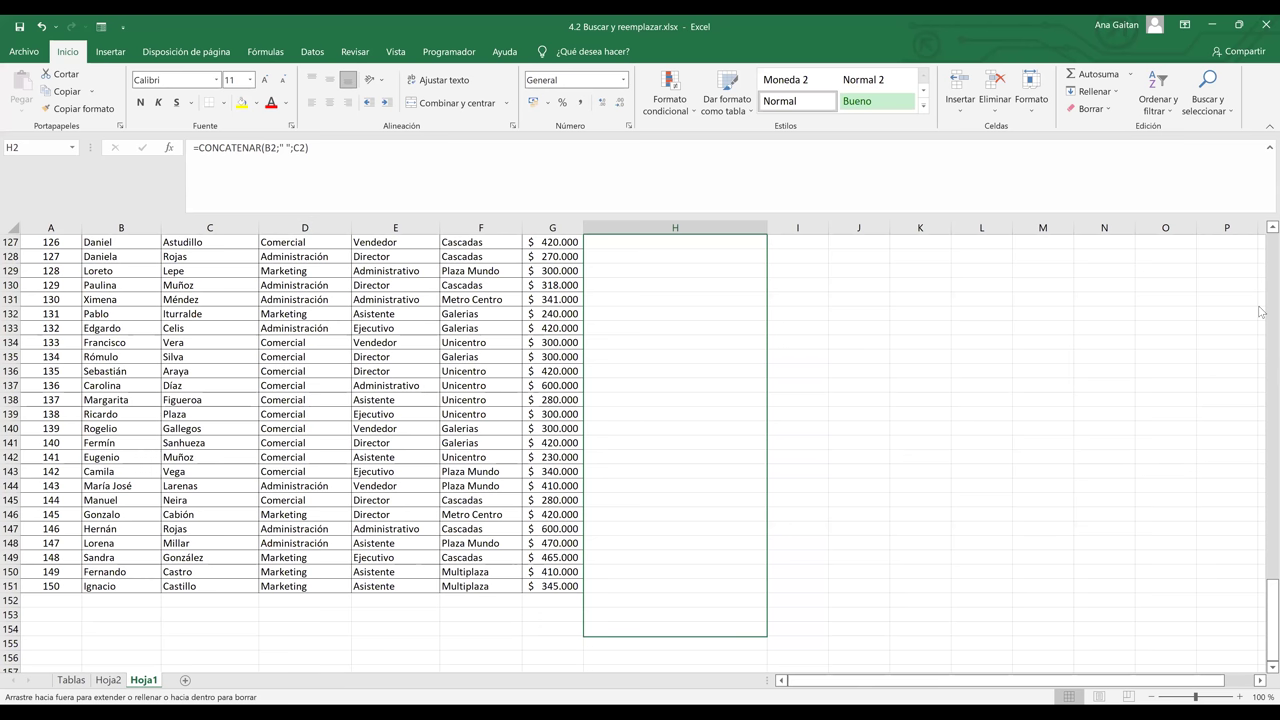
- Fill the CONCATENAR formula down column H through row 151, then return to the top of the sheet
left_click_drag(1262, 289, 1262, 233)
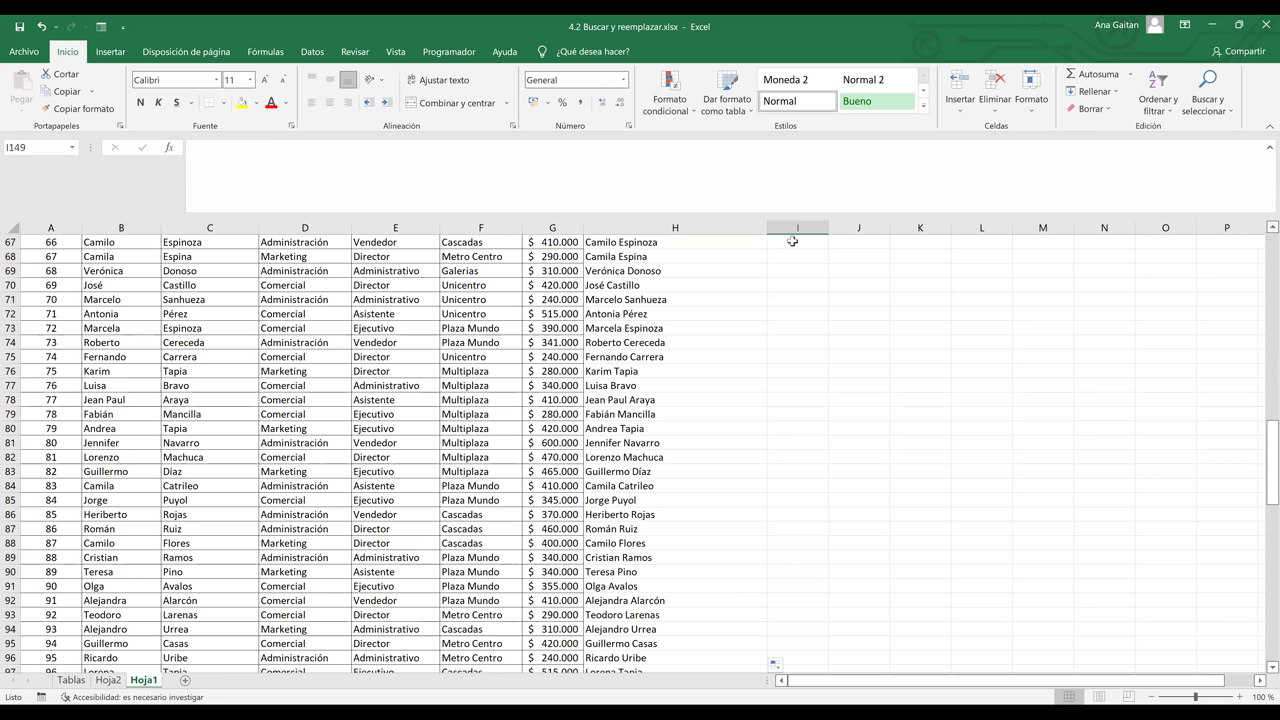
key("ctrl+Up")
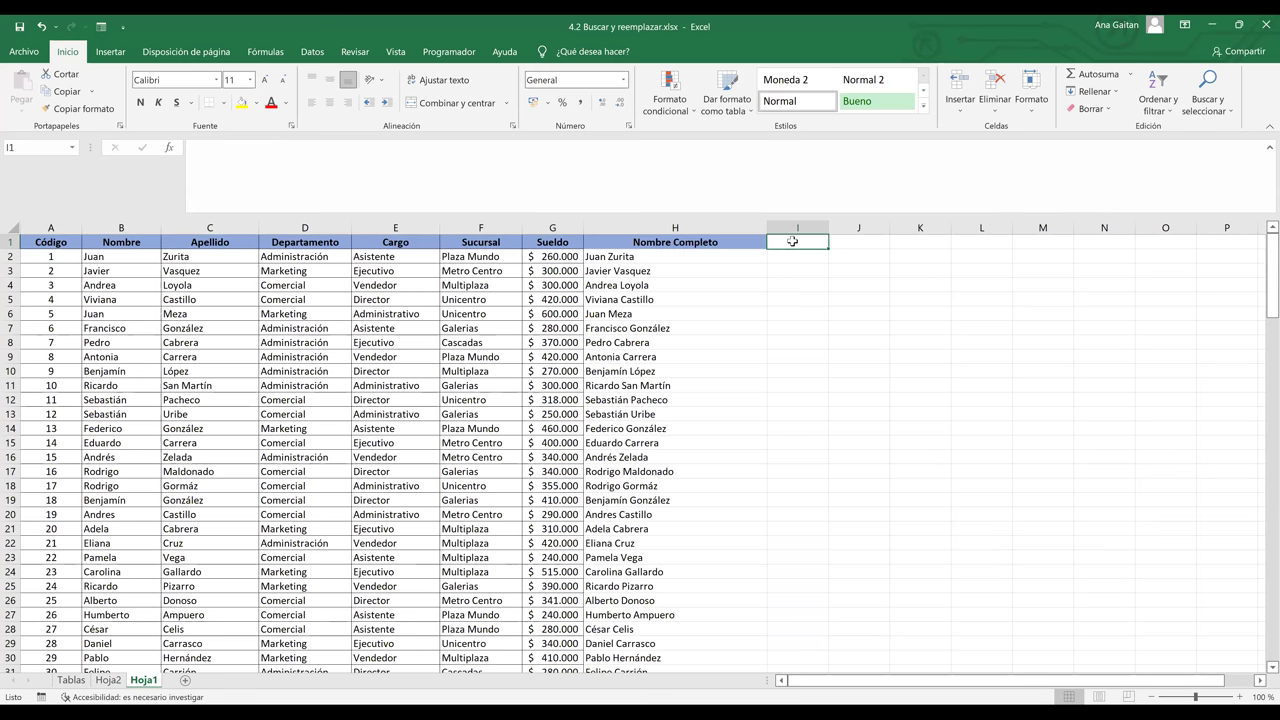
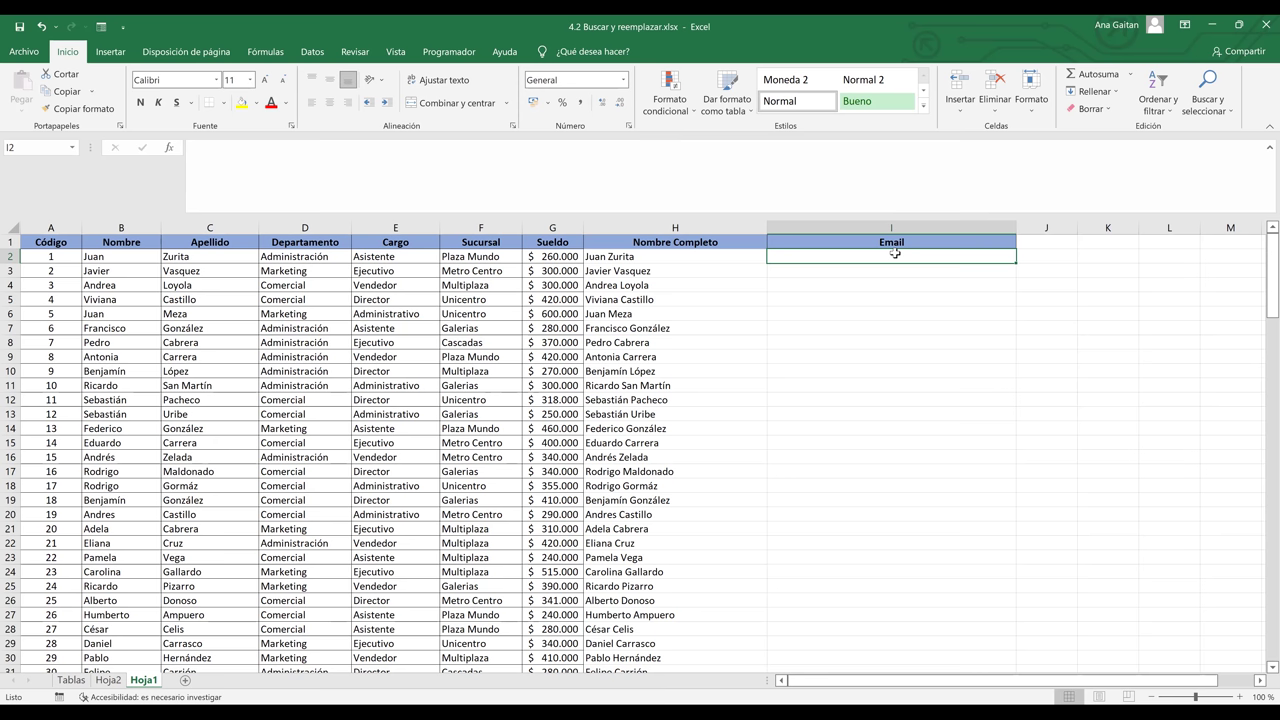
left_click(704, 259)
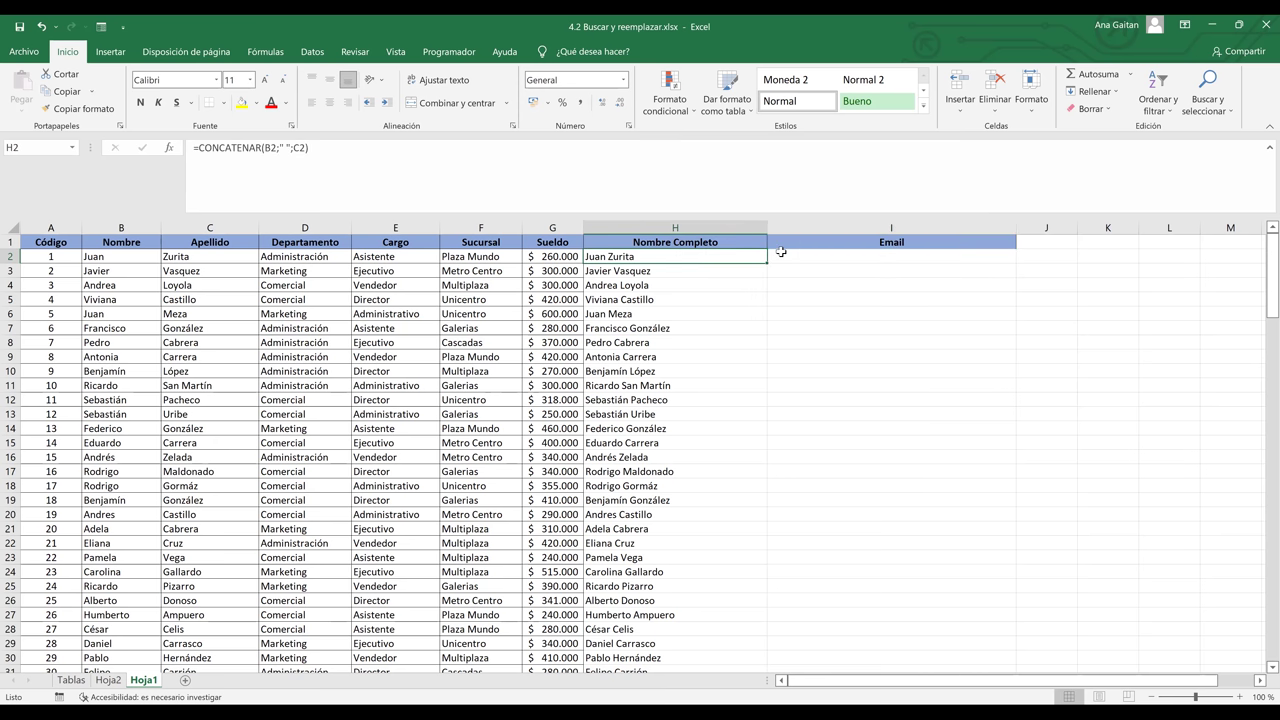
left_click(834, 261)
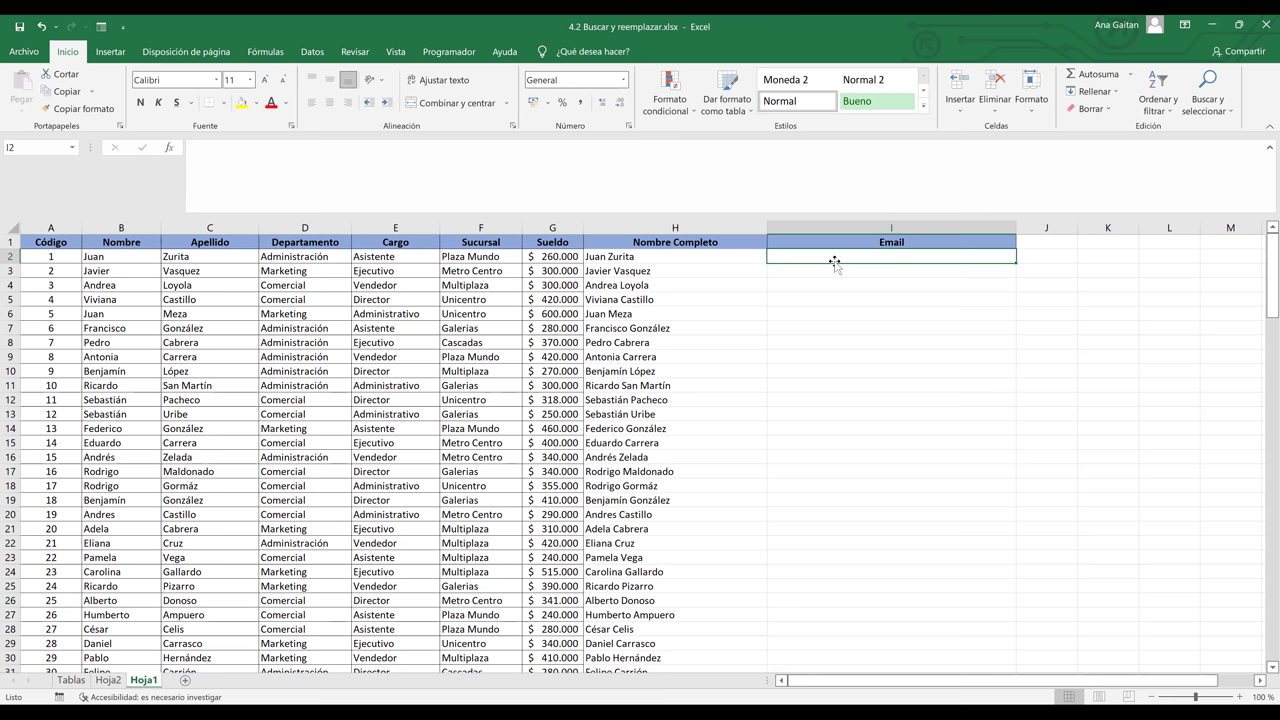
type("=")
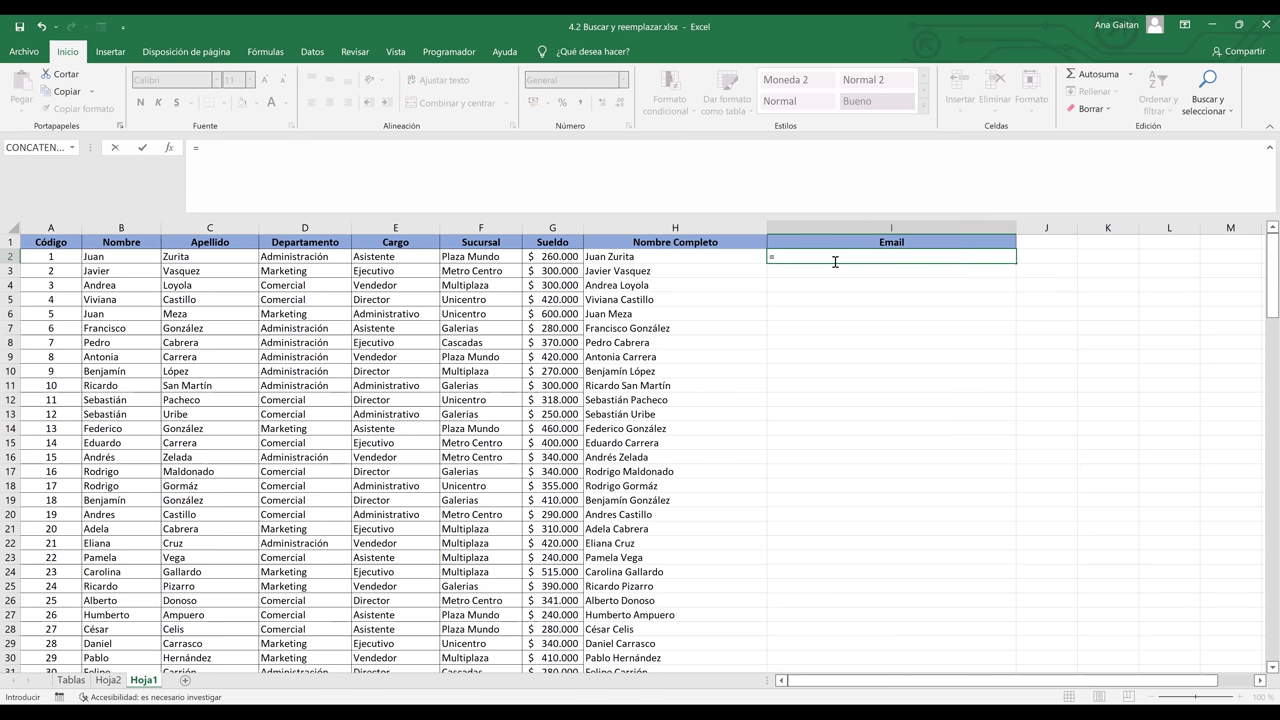
type("CONCATENAR(")
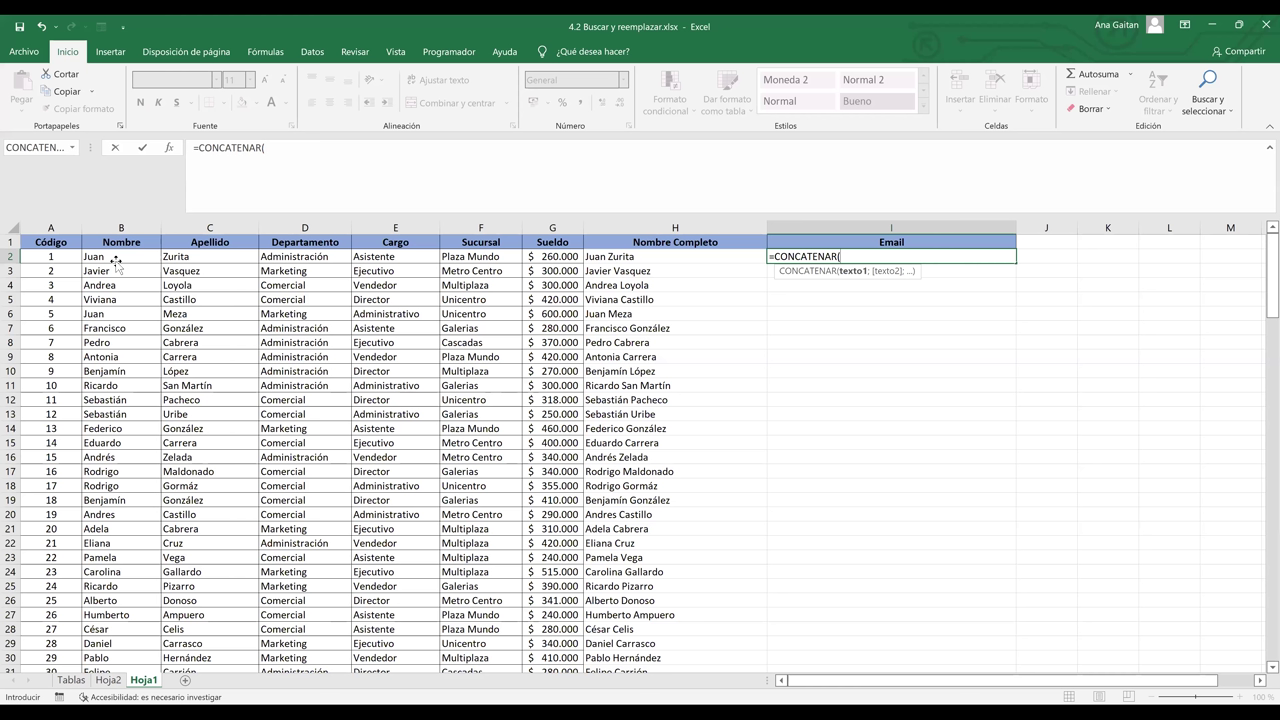
left_click(116, 258)
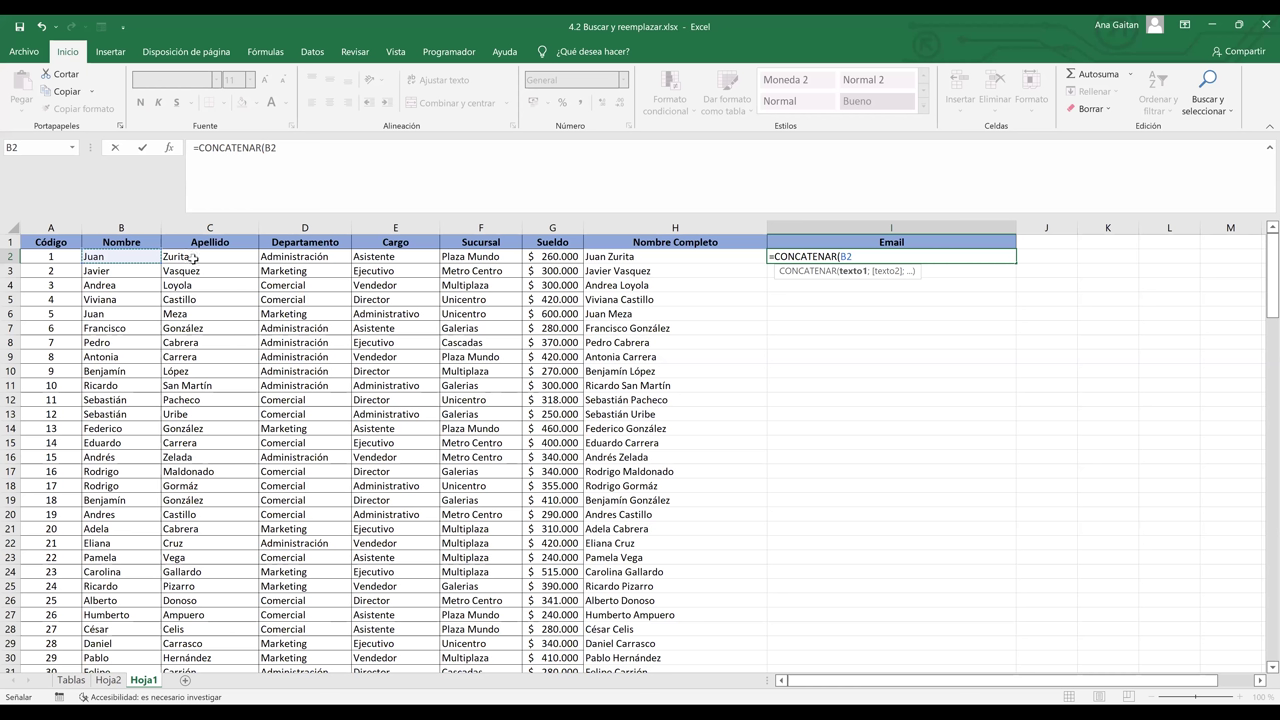
type(";")
left_click(194, 258)
type(";")
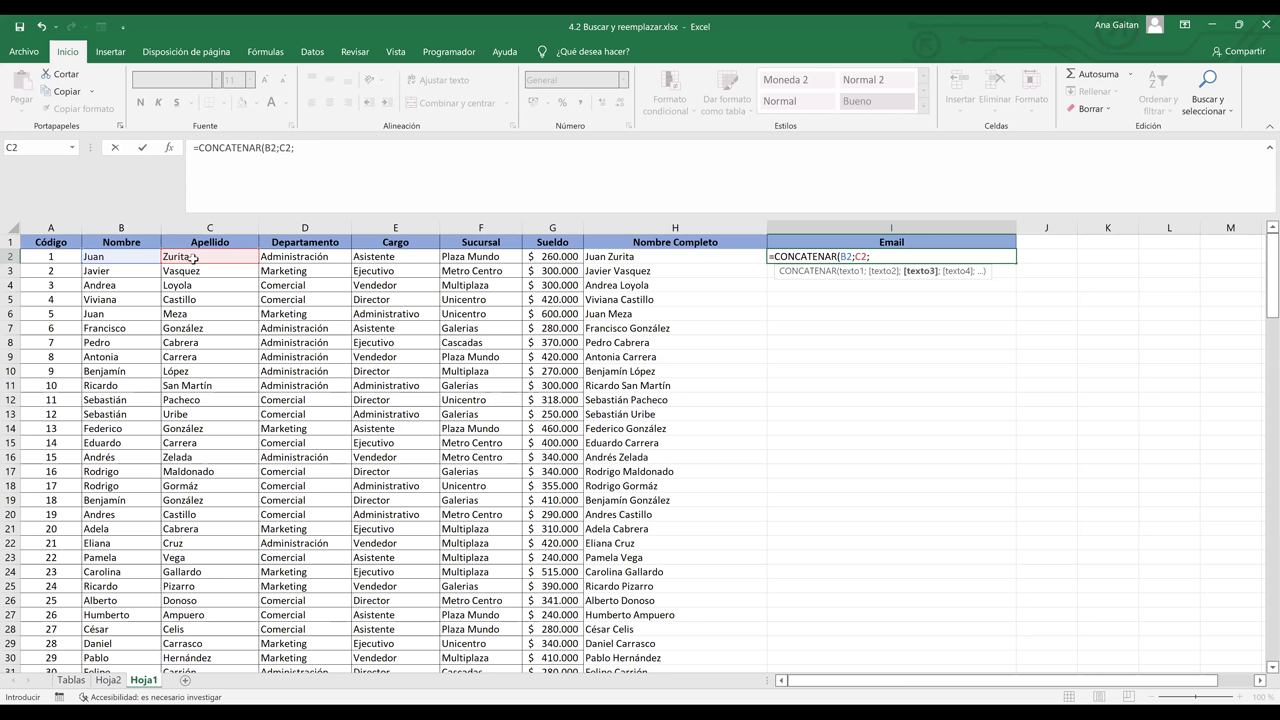
type("@")
type("inglescorpo")
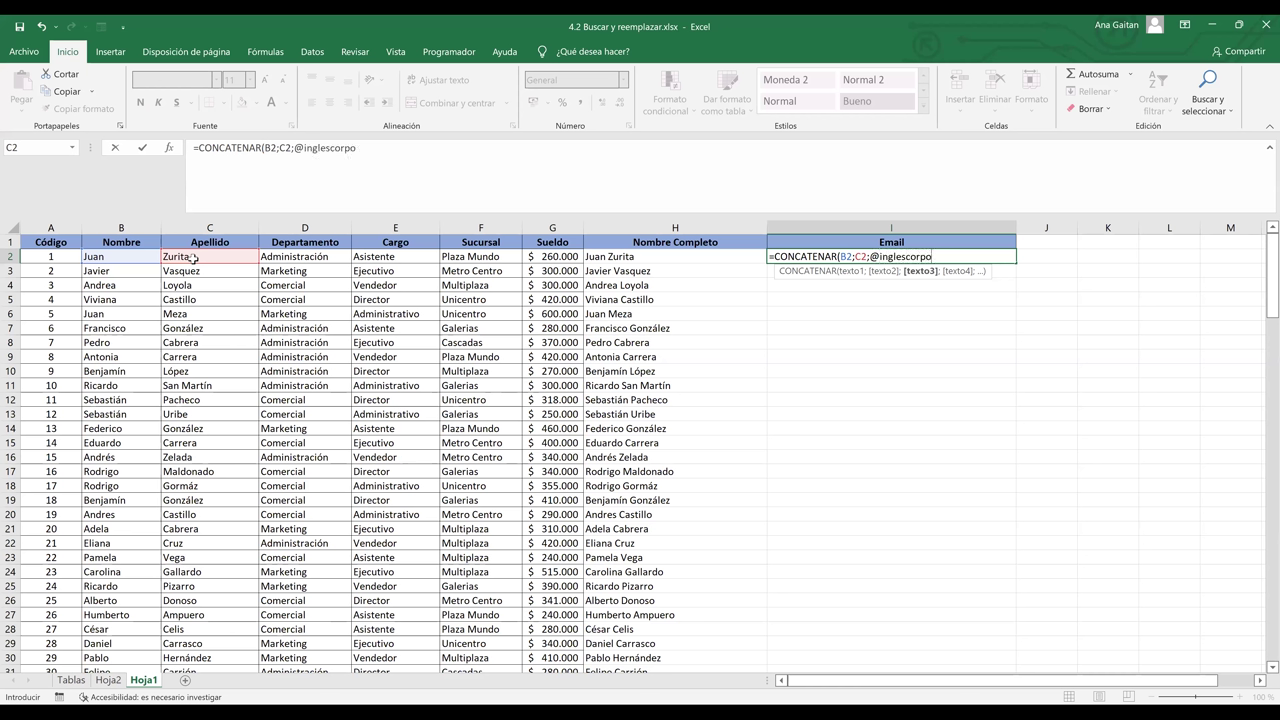
type("rativo.com")
type("\"")
left_click(870, 257)
type("\"")
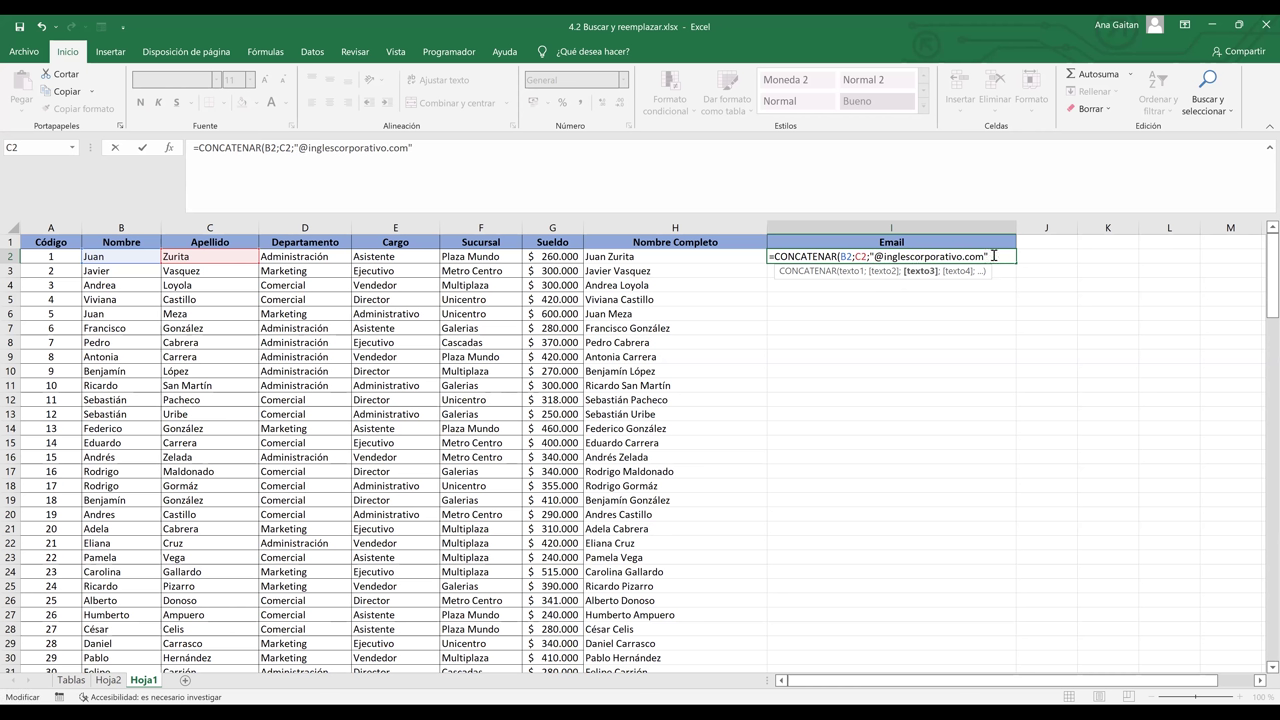
key("Return")
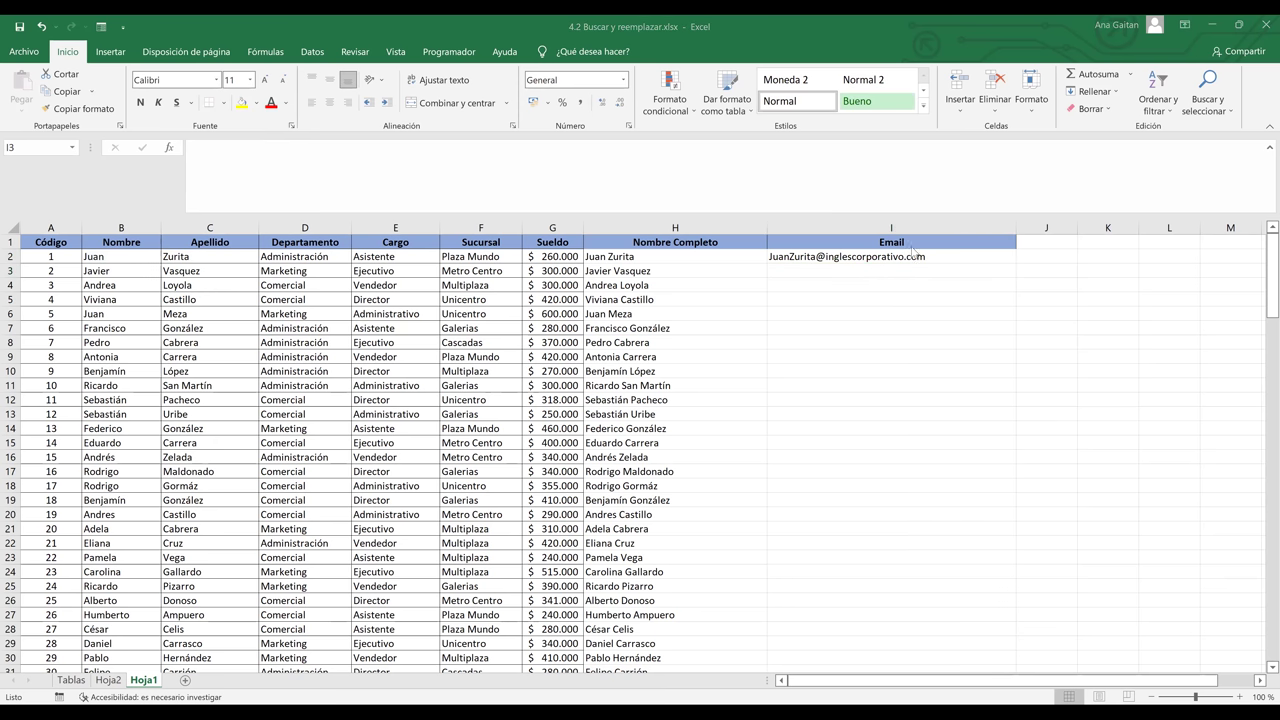
- Copy the I2 email formula down the Email column to row 151, then return to the top
left_click(828, 256)
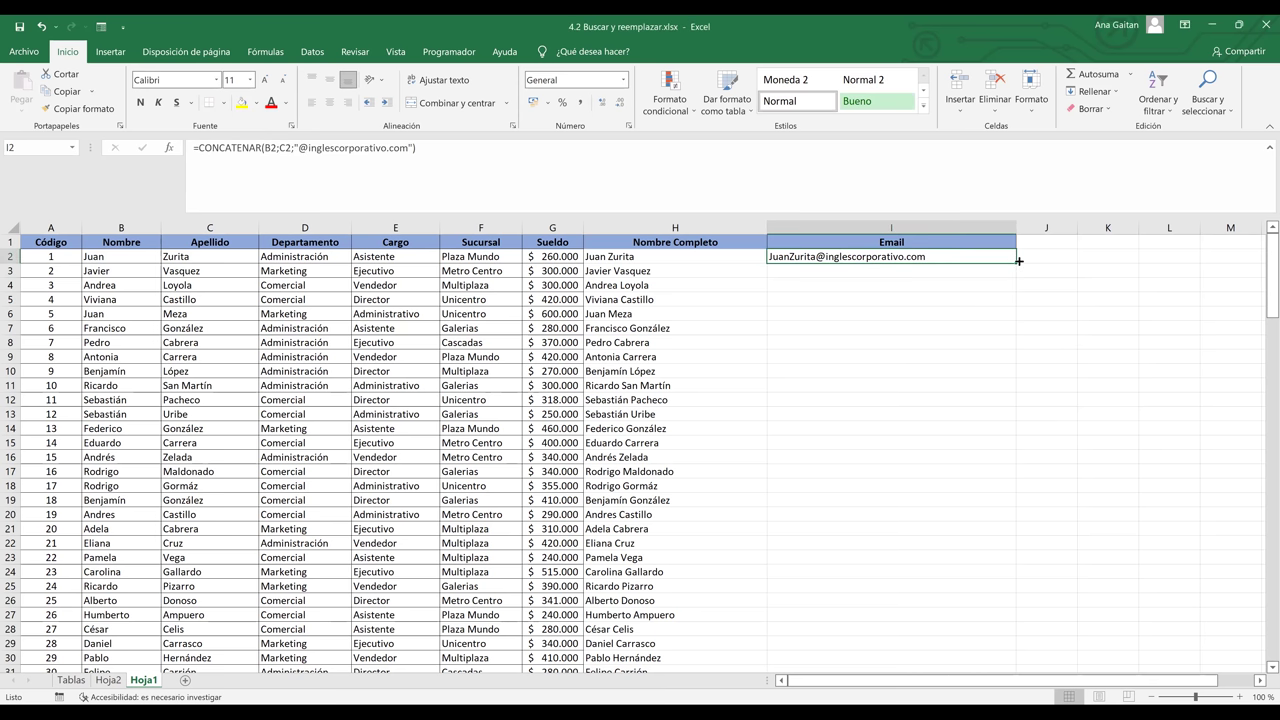
left_click_drag(1017, 263, 1008, 622)
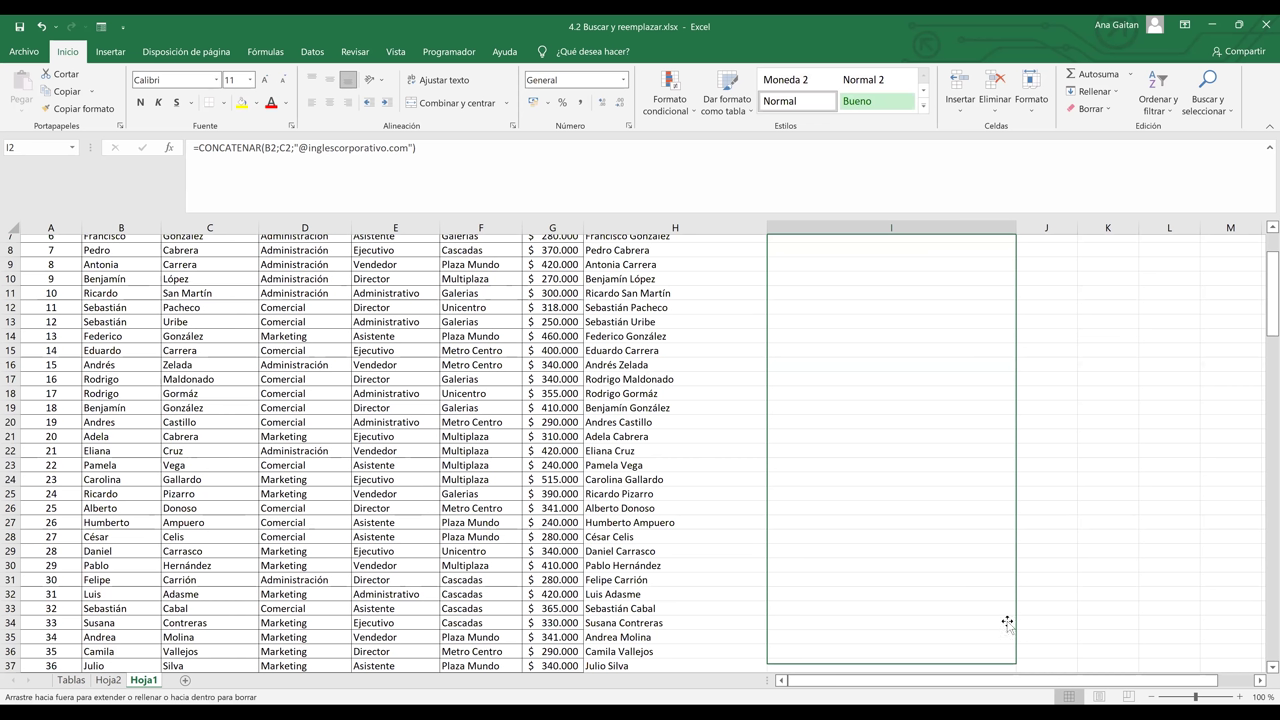
left_click(1131, 567)
left_click_drag(1263, 625, 1260, 489)
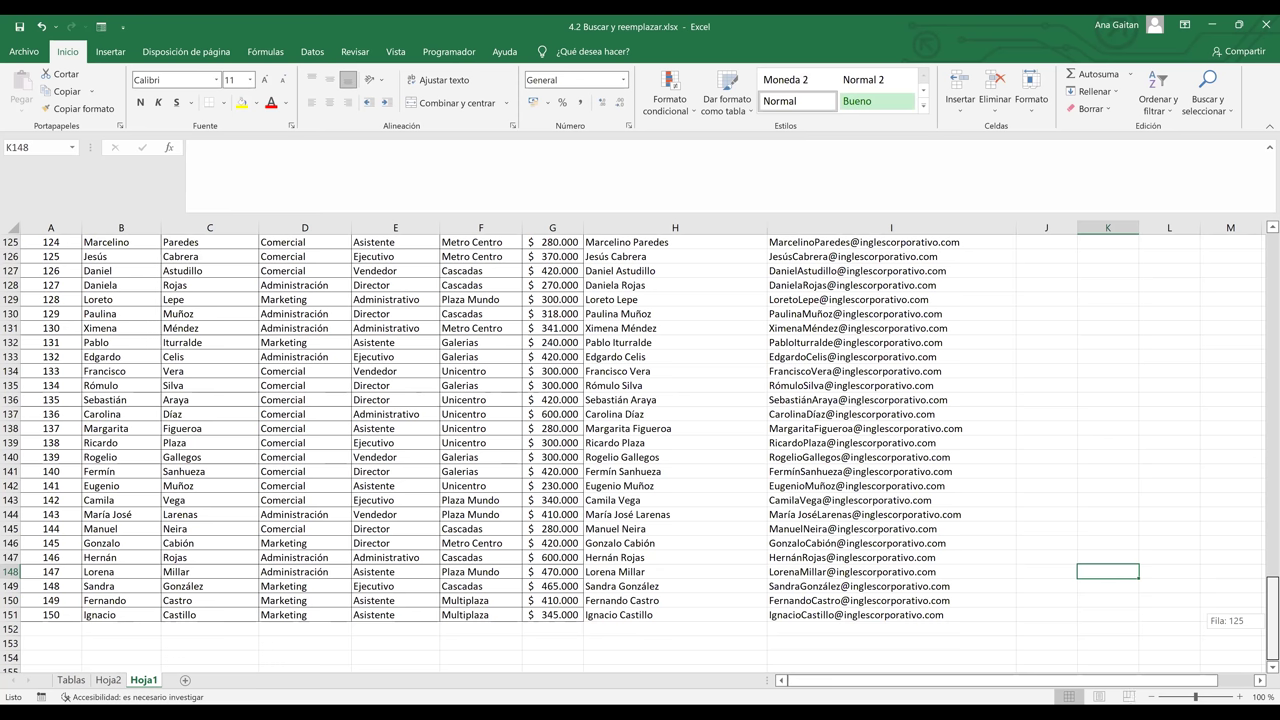
key("Page_Up")
key("Page_Up")
key("Page_Up")
key("Page_Up")
key("Page_Up")
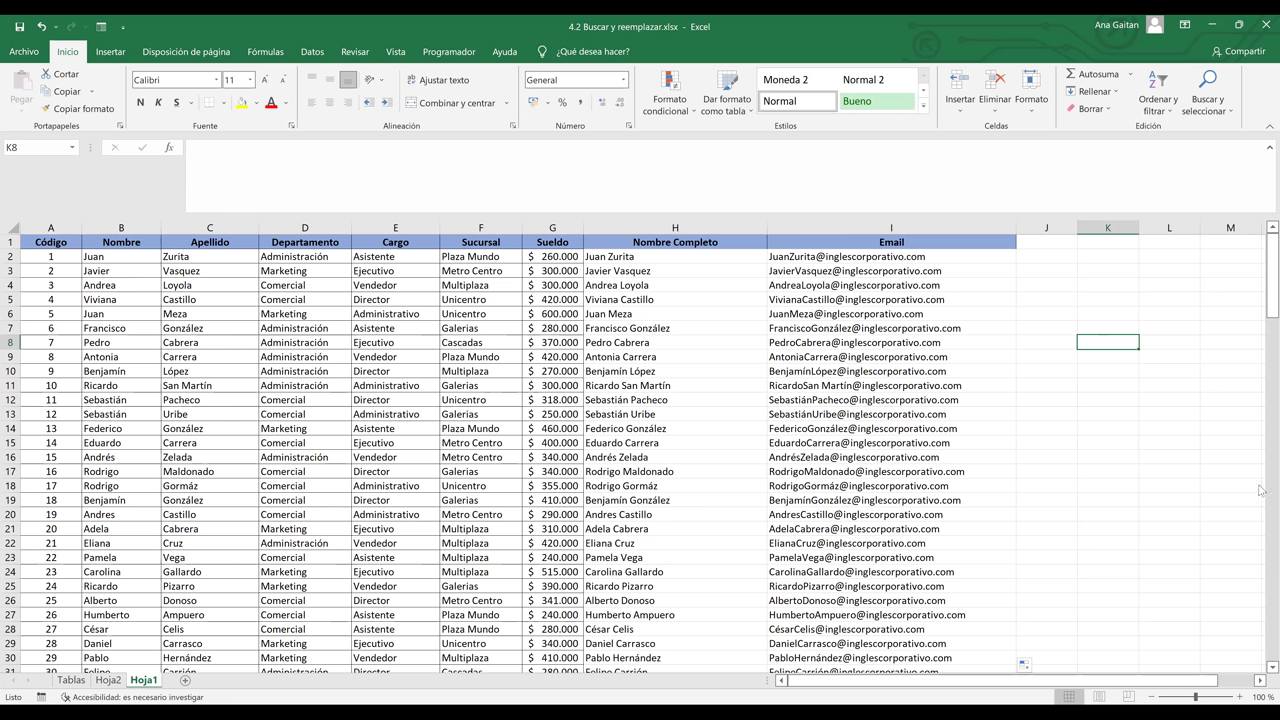
- Select the Nombre Completo full names from H2 down to row 151
scroll(1204, 681, "right", 2)
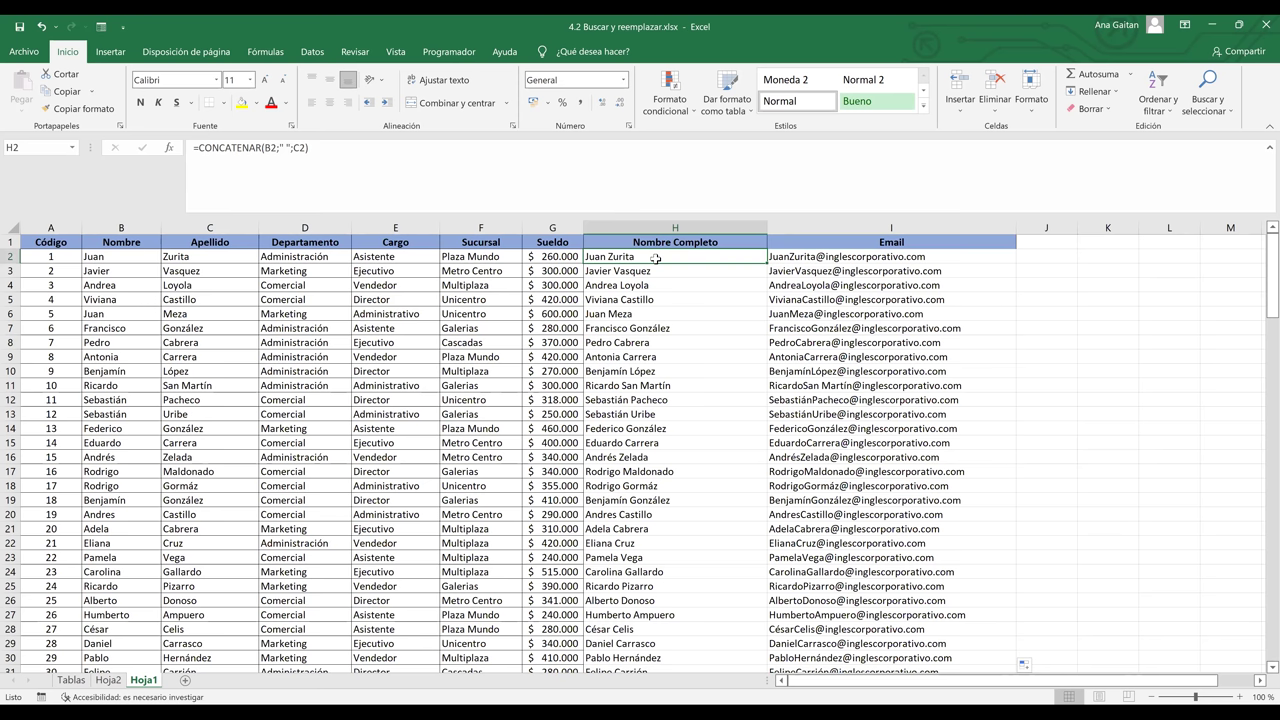
key("ctrl+shift+Down")
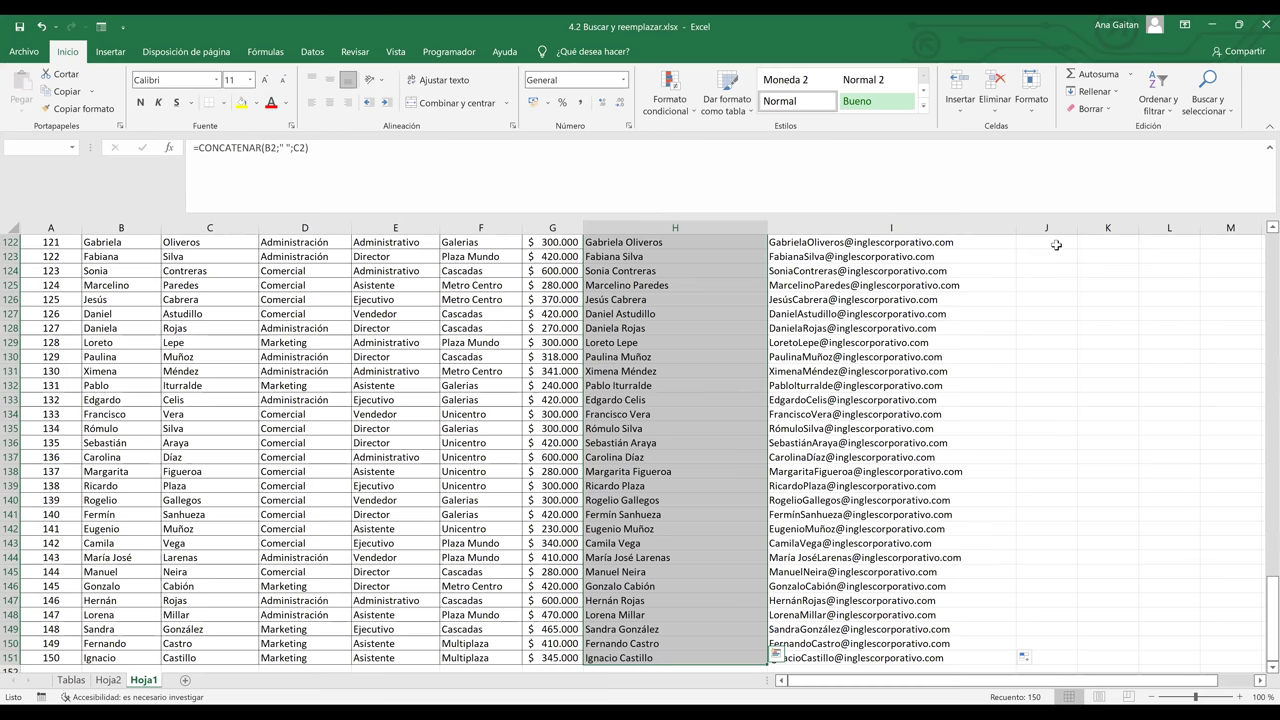
- Jump back to the top of the employee table
left_click(1056, 244)
key("ctrl+Up")
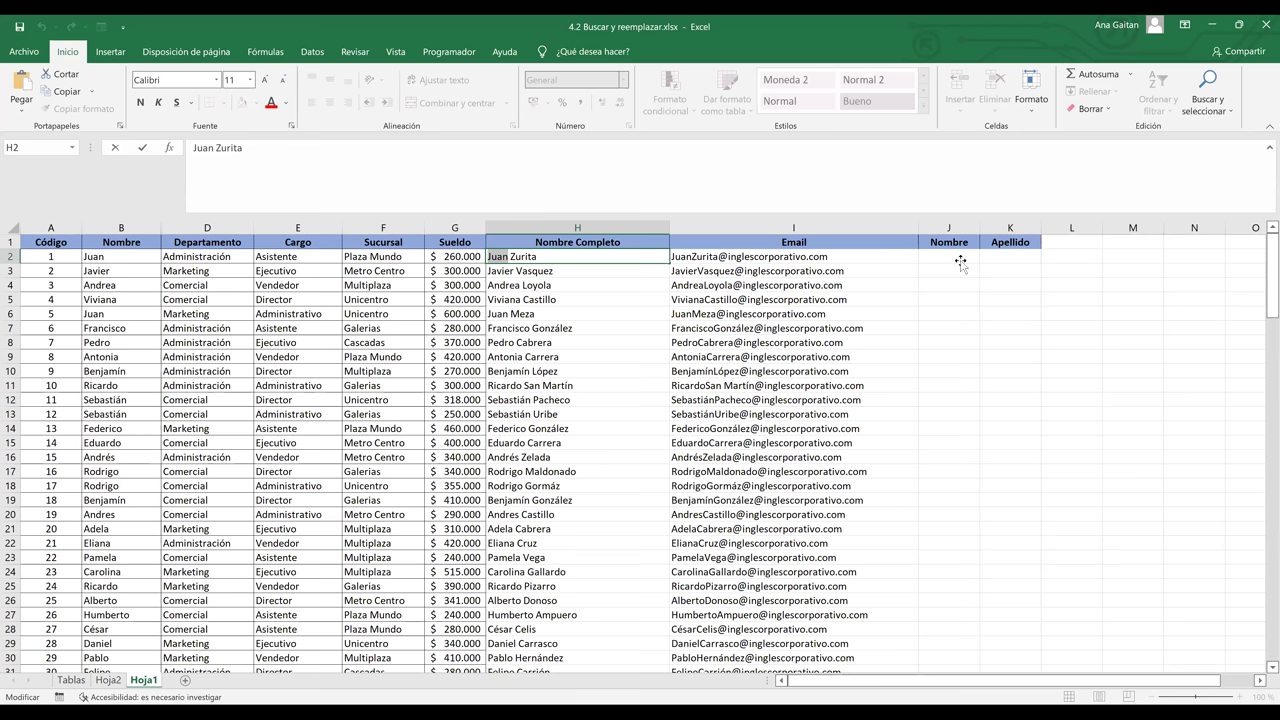
- Paste the first-name example into J2, Flash Fill Nombre with Ctrl+E, then select the surname in H2
left_click(960, 261)
type("Juan")
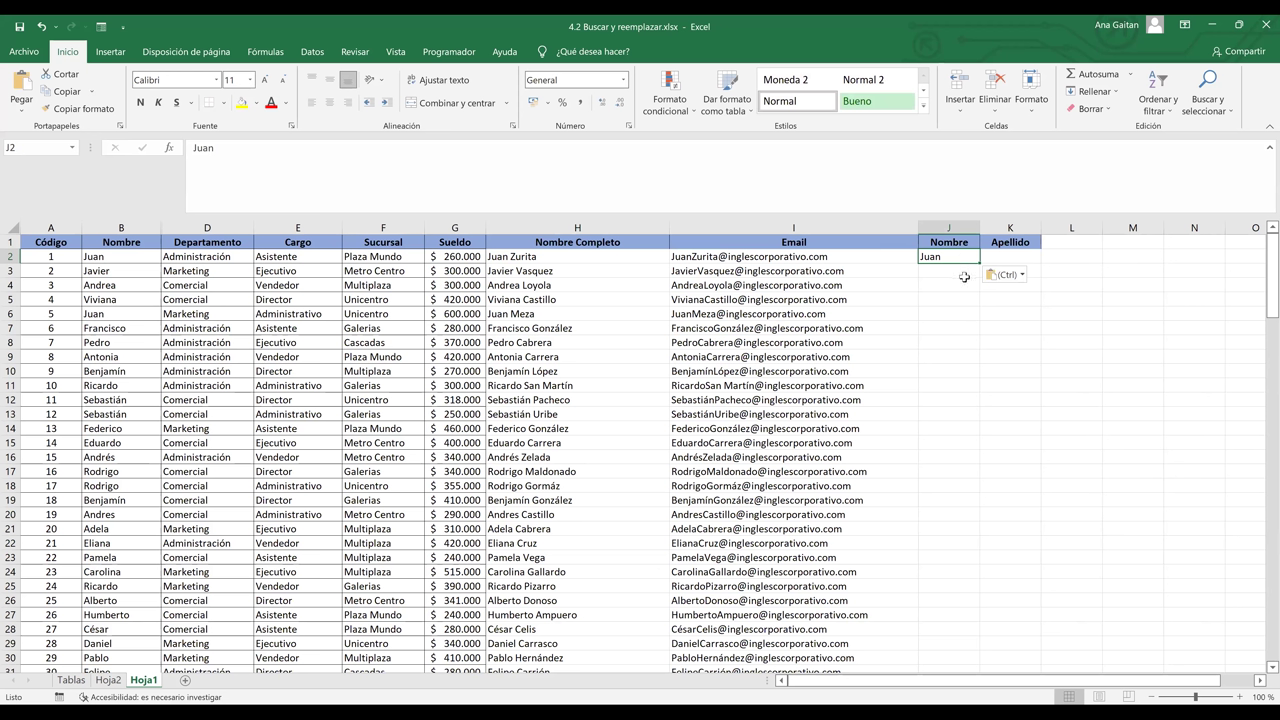
key("Down")
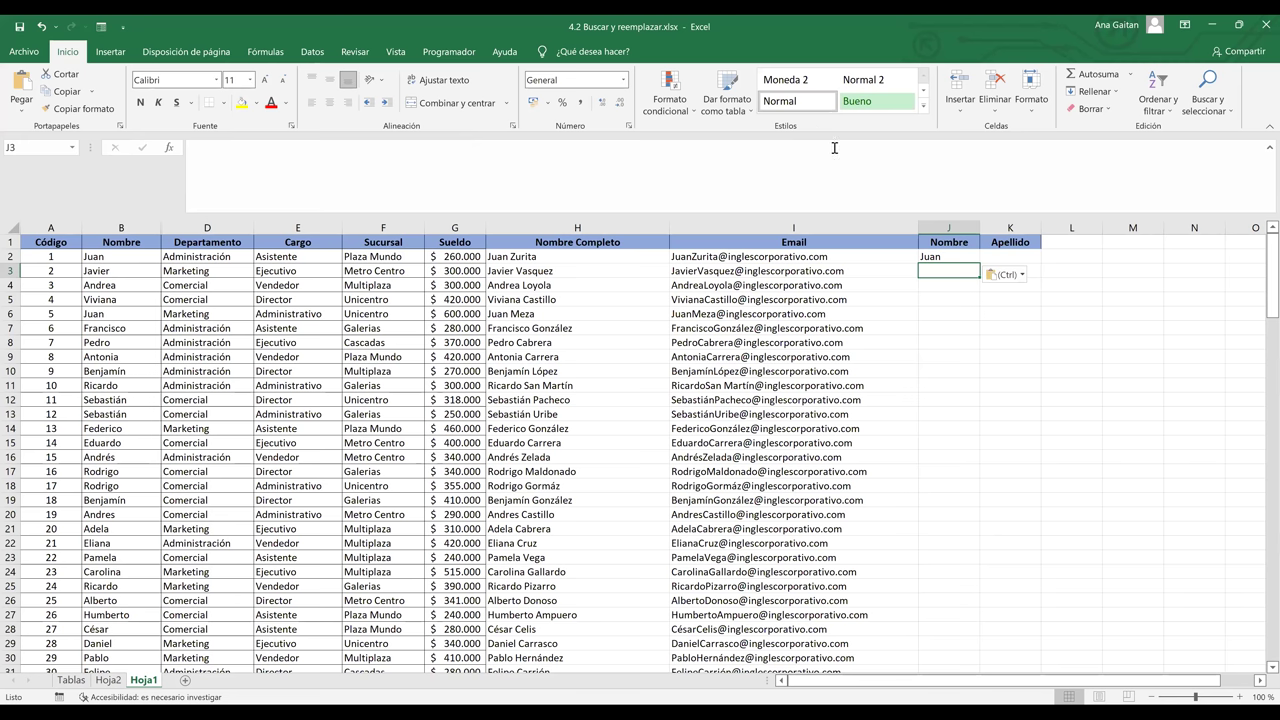
key("alt+d")
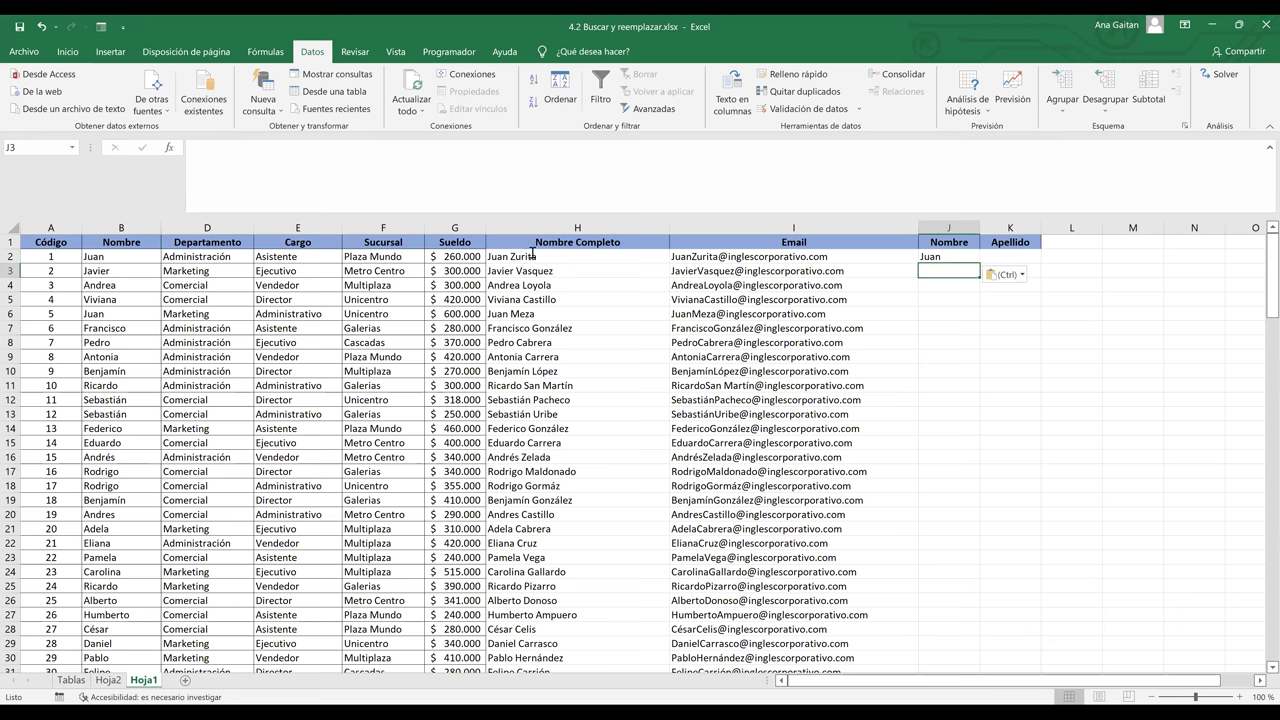
key("ctrl+e")
double_click(511, 256)
left_click_drag(511, 256, 536, 256)
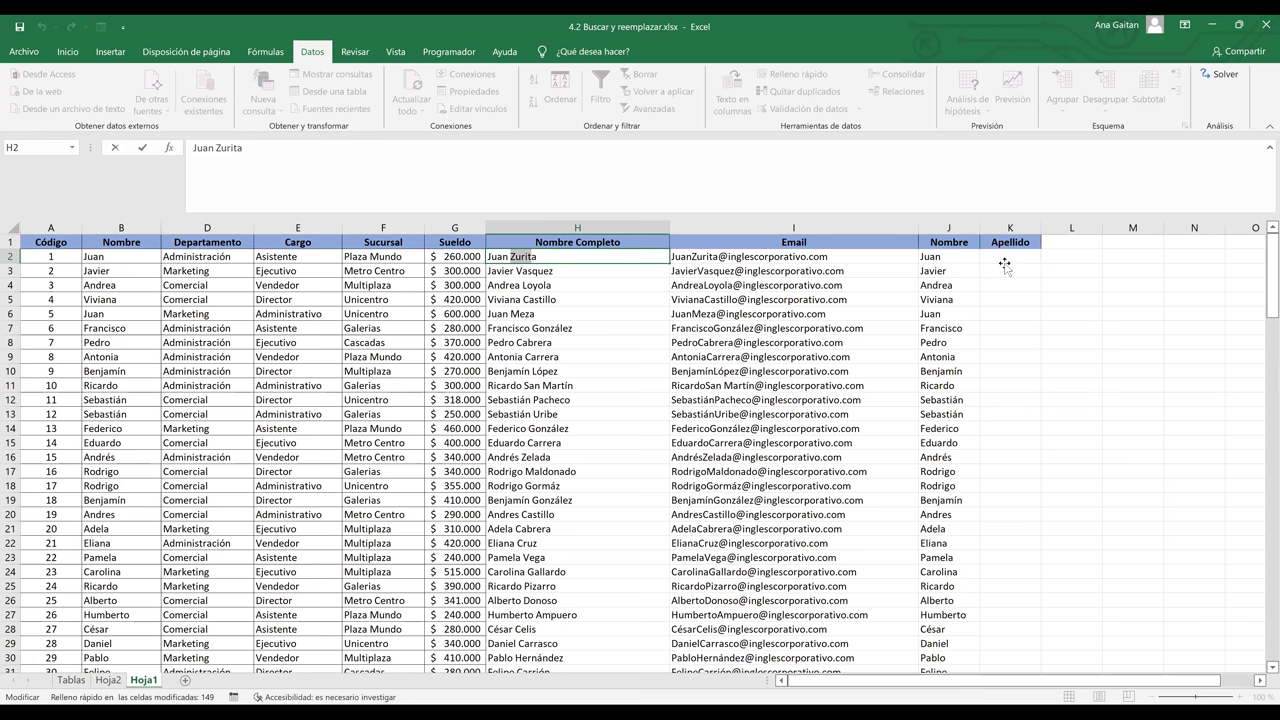
- Paste Zurita into K2 and Flash Fill the remaining surnames down column K with Ctrl+E
left_click(1004, 263)
type("Zurita")
key("Return")
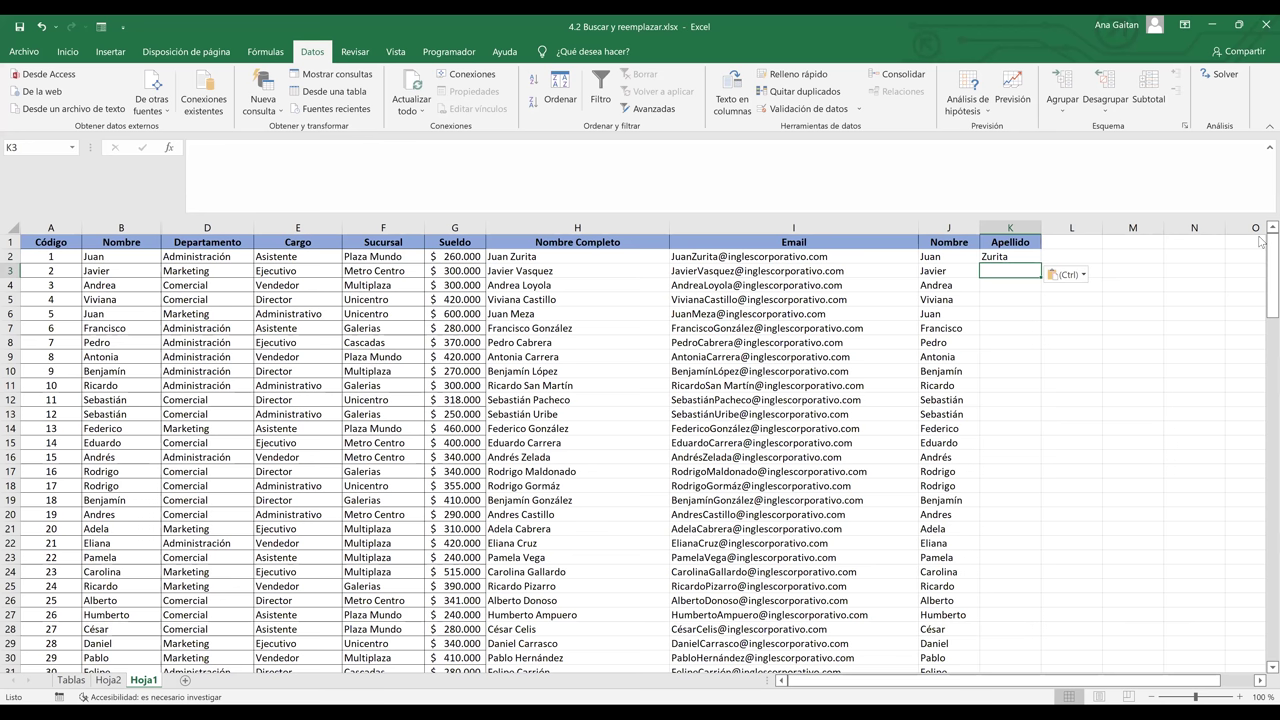
key("ctrl+e")
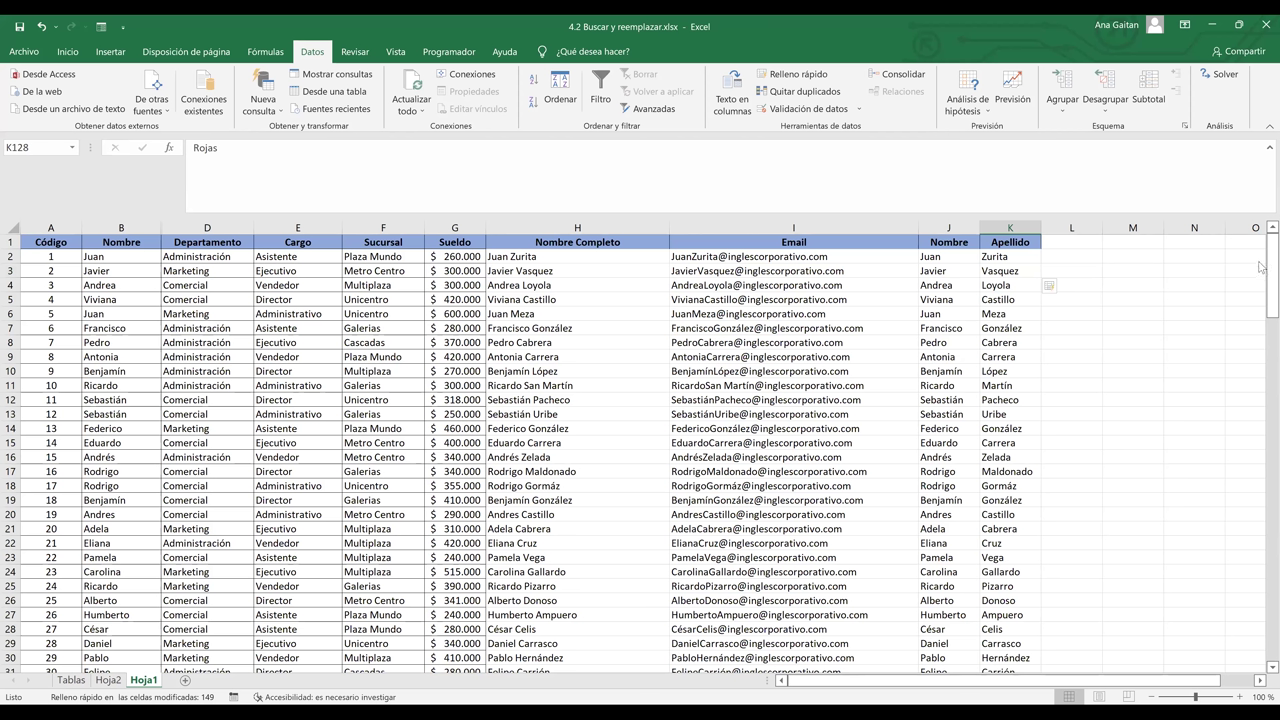
- Undo three times, removing the surname fill, the first-name fill and the Juan entry
key("ctrl+z")
key("ctrl+z")
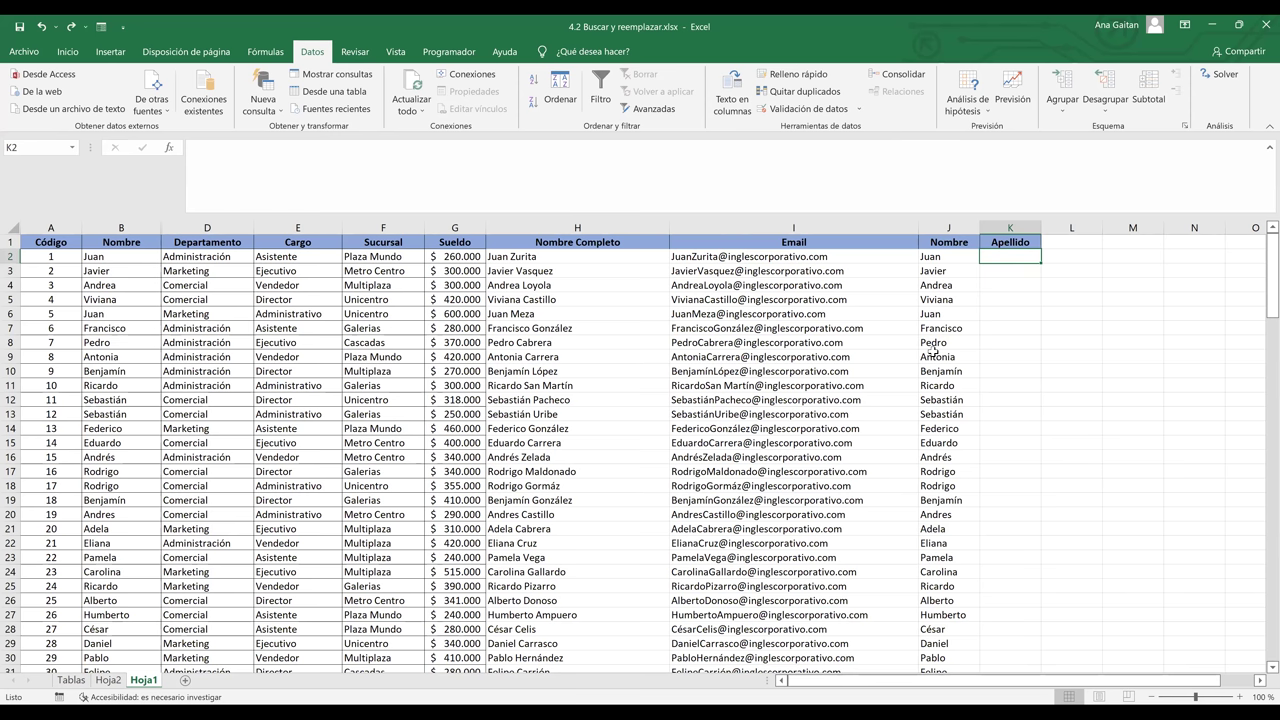
key("ctrl+z")
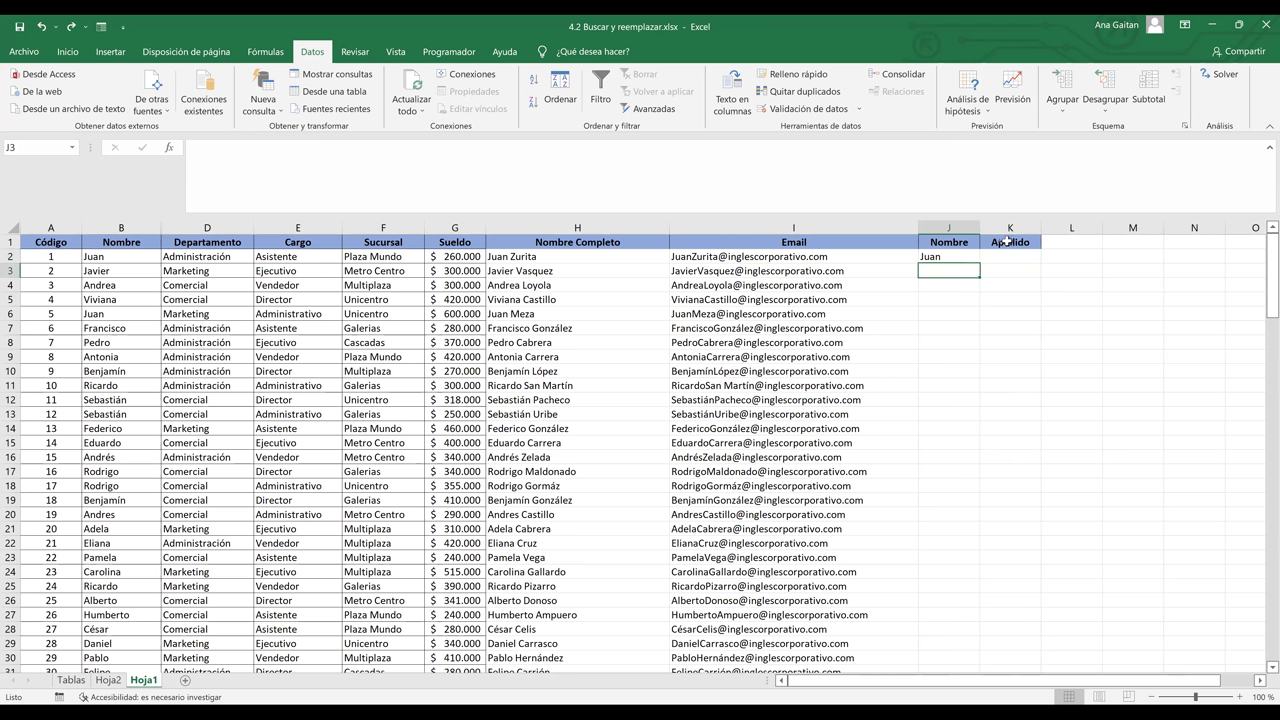
key("ctrl+z")
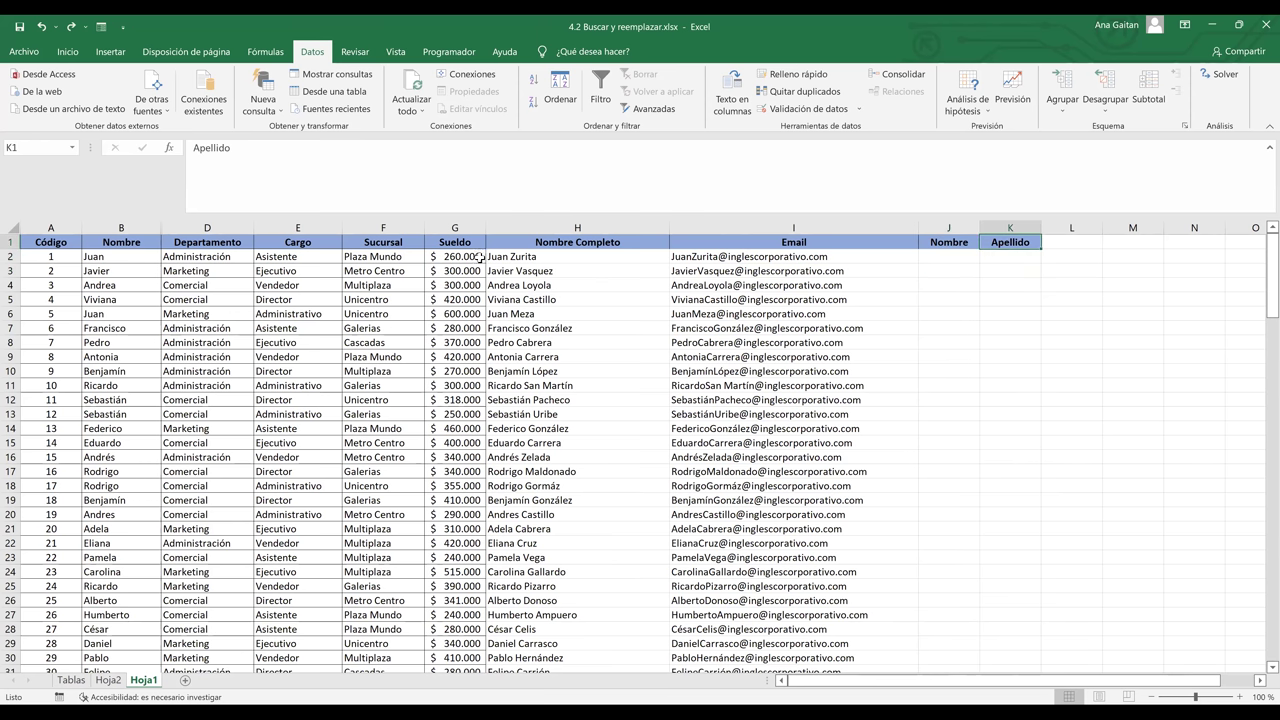
- Paste Juan into J2 as the first-name example and move to J3
left_click(947, 257)
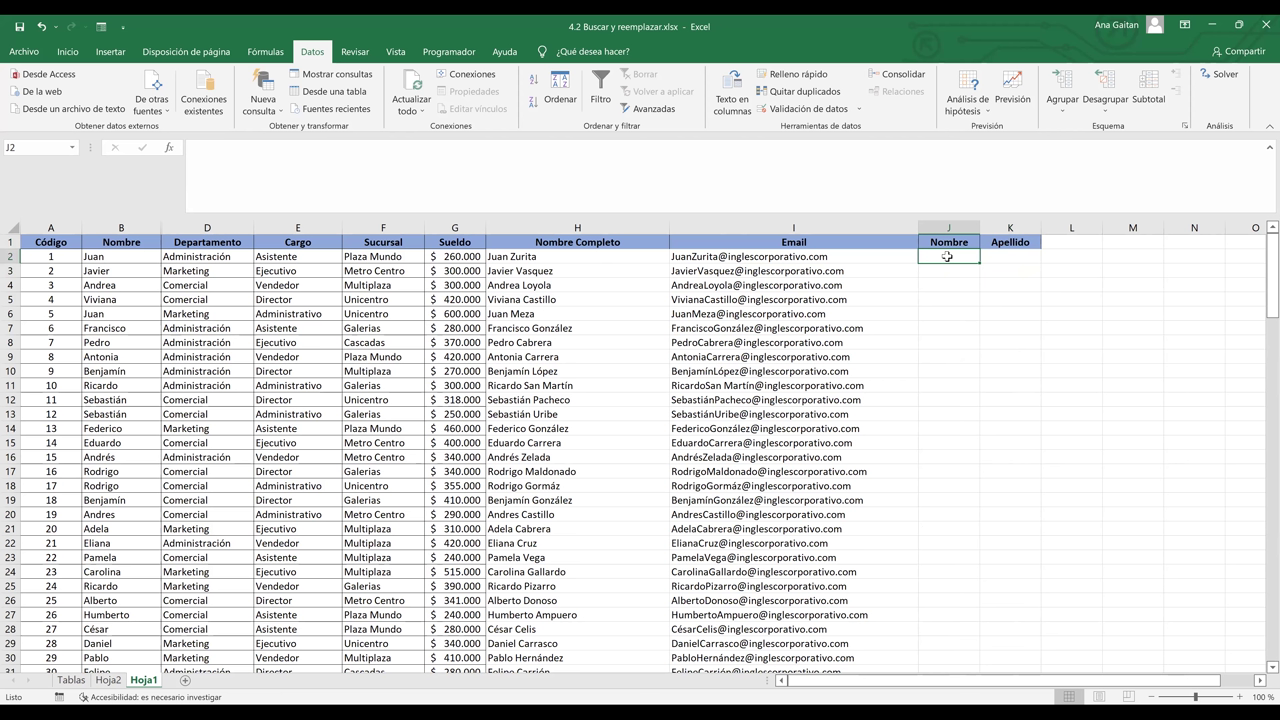
type("Juan")
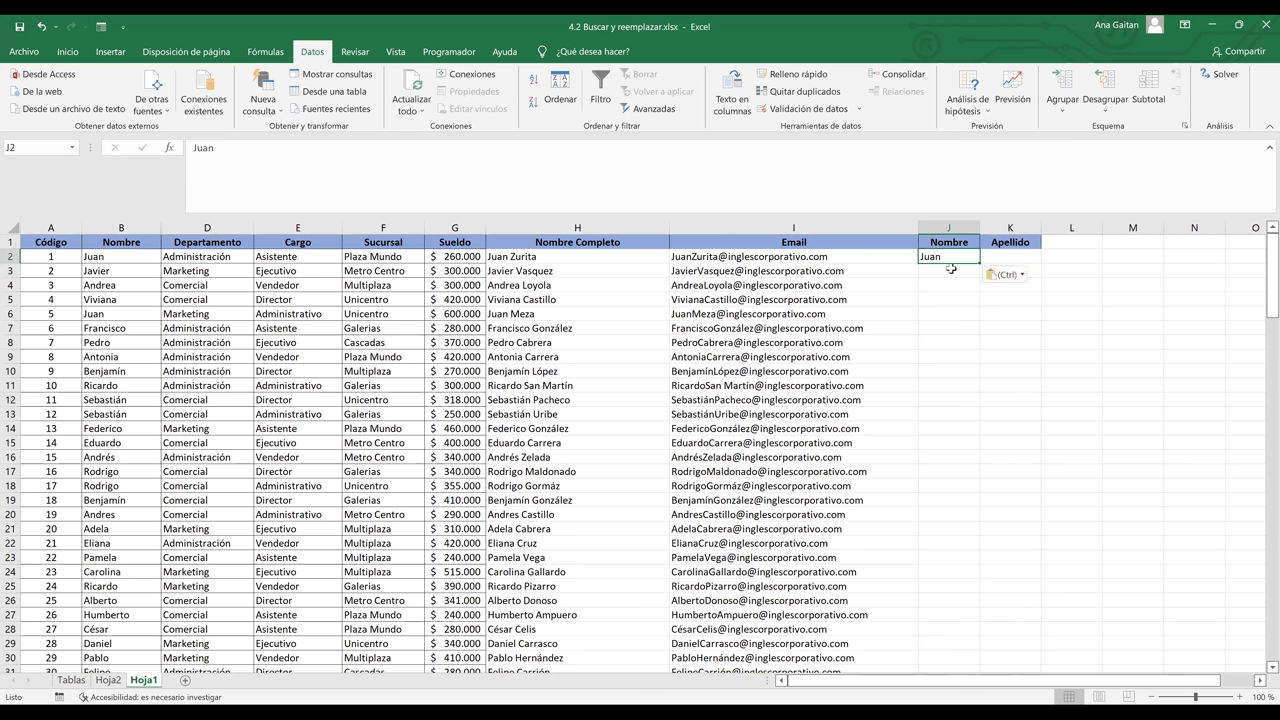
left_click(951, 269)
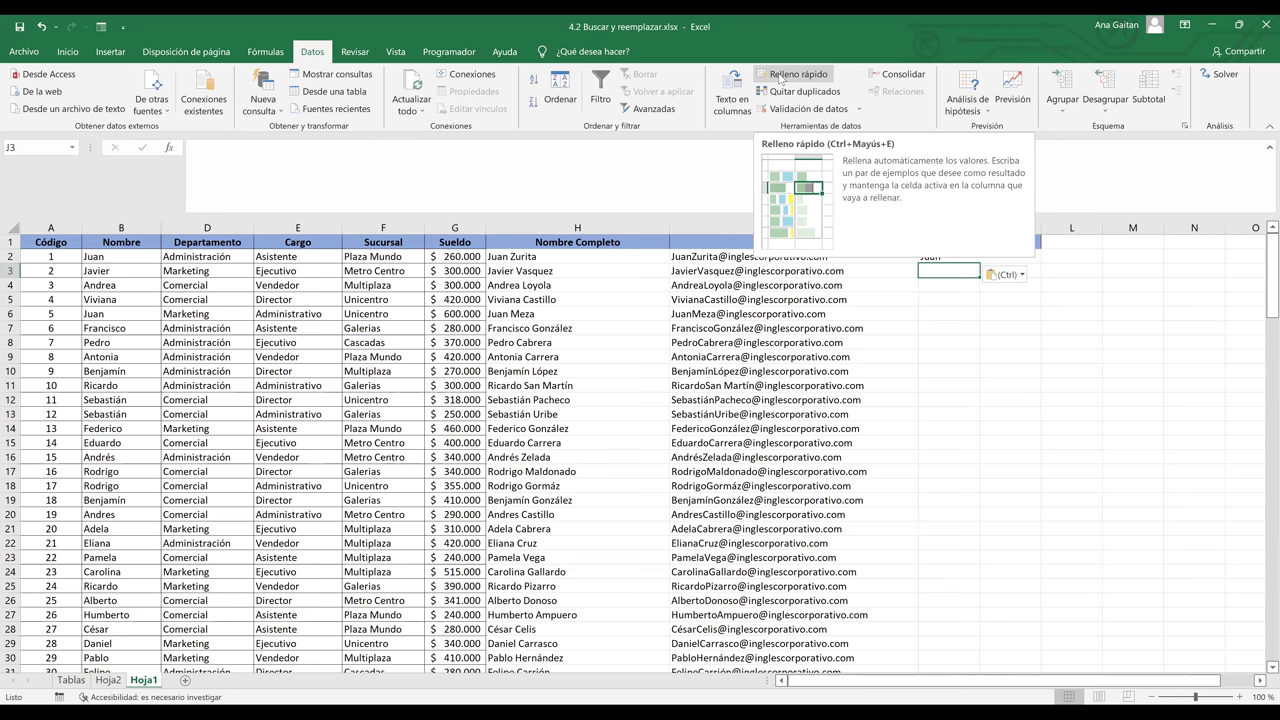
- Flash Fill the Nombre column from the Juan example and confirm it reaches row 151
left_click(781, 76)
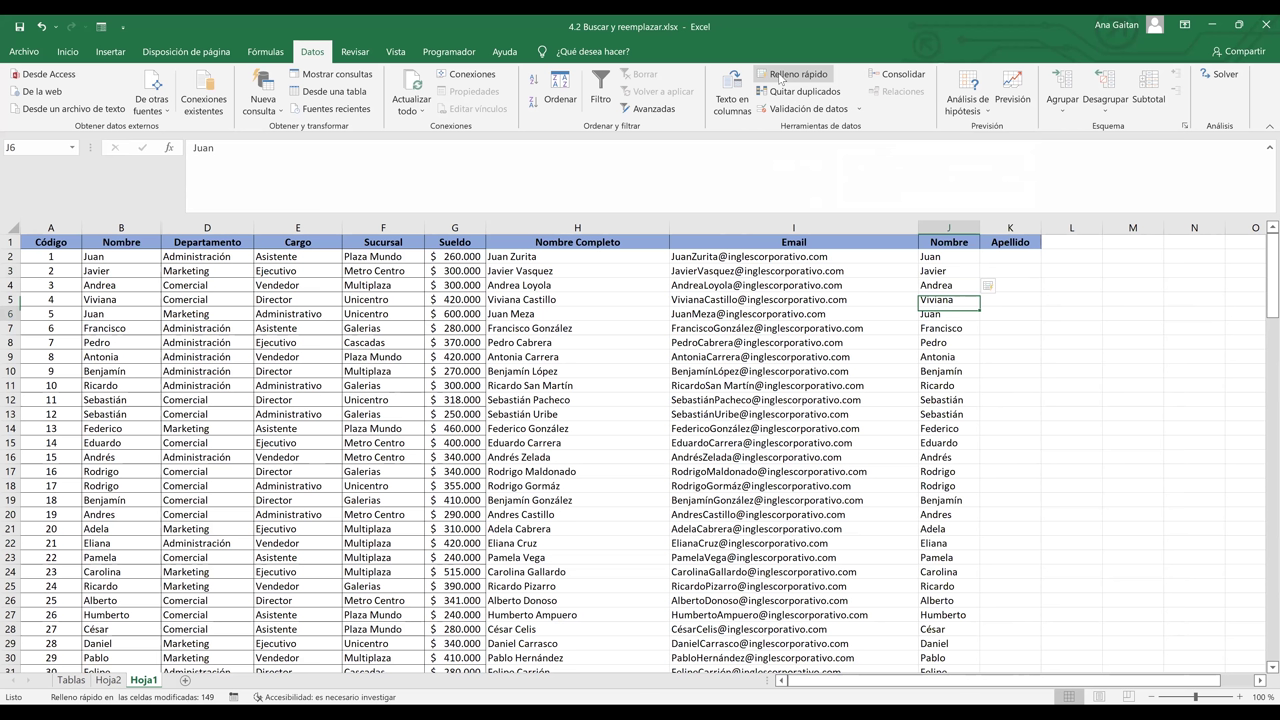
key("ctrl+Down")
key("shift+Down")
key("shift+Down")
key("shift+Down")
key("shift+Down")
key("shift+Down")
key("shift+Down")
key("shift+Down")
key("shift+Down")
key("shift+Down")
key("shift+Down")
key("shift+Down")
key("shift+Down")
key("shift+Down")
key("shift+Down")
key("shift+Down")
key("shift+Down")
key("shift+Down")
key("shift+Down")
key("shift+Down")
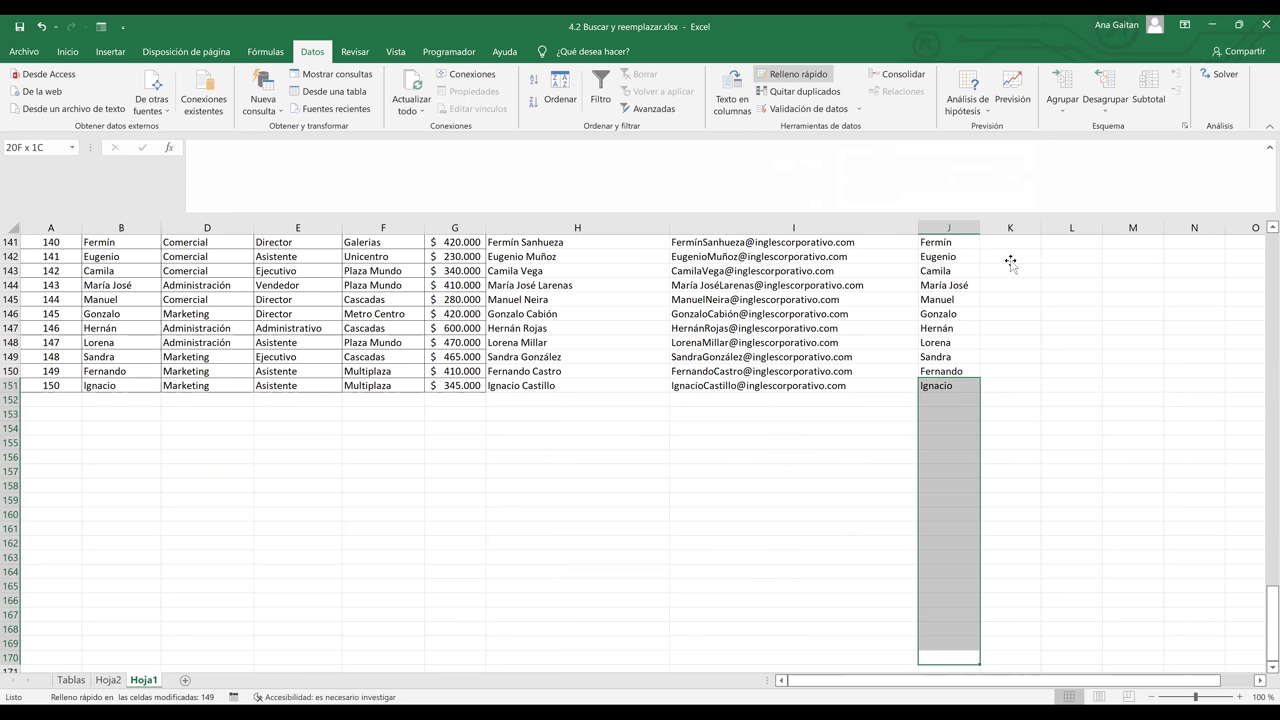
key("ctrl+Up")
- Enter the Apellido heading in K1
key("Right")
type("Apellido")
key("Return")
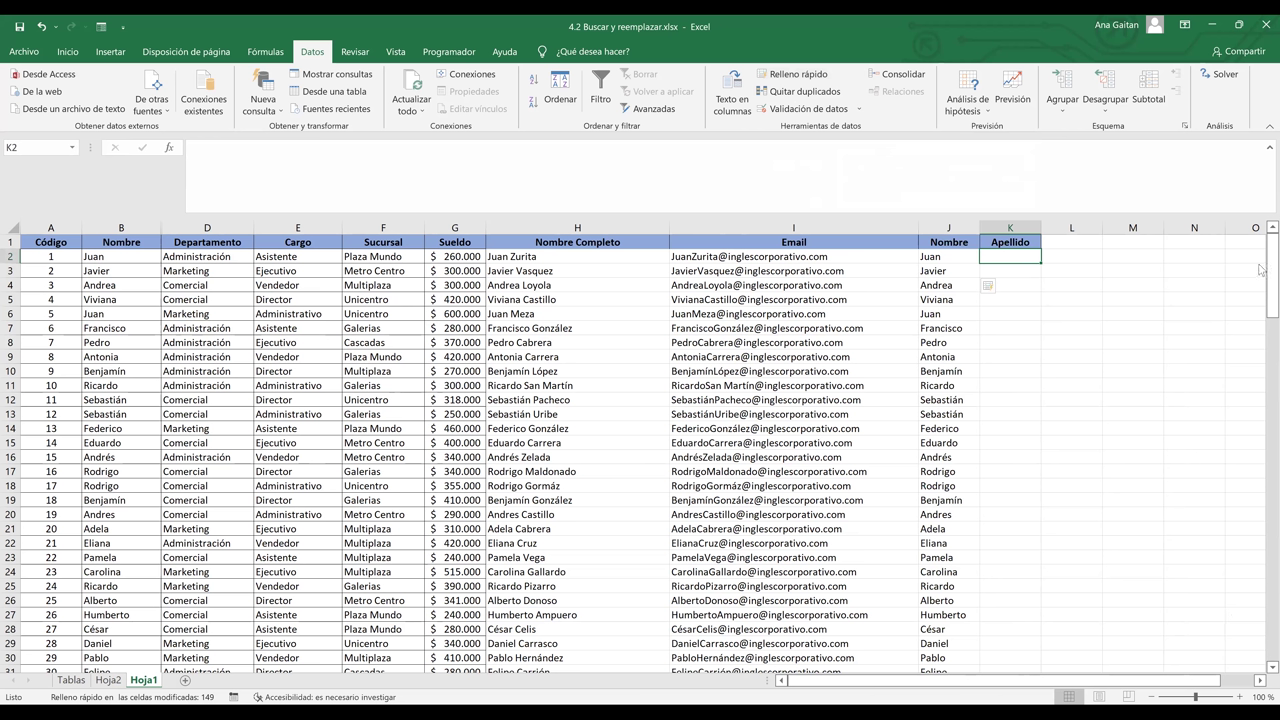
- Enter Zurita in K2 and Flash Fill every employee's surname down the Apellido column
double_click(516, 257)
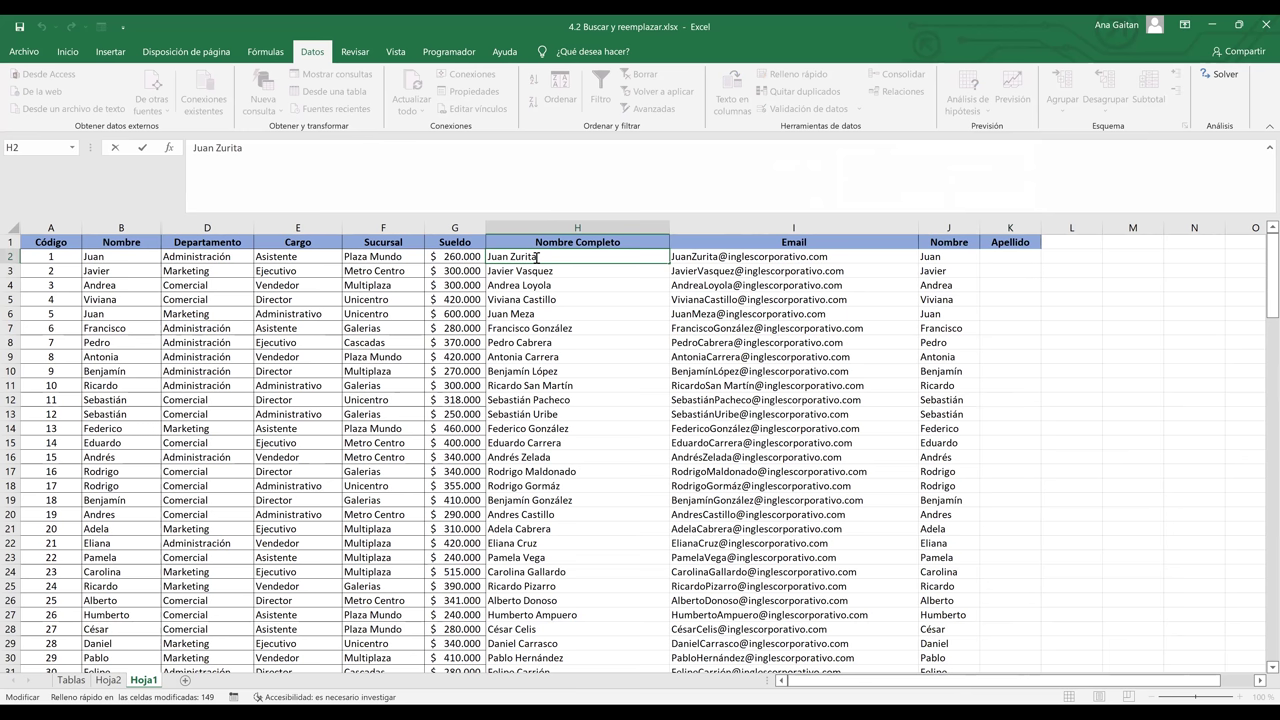
left_click(1014, 259)
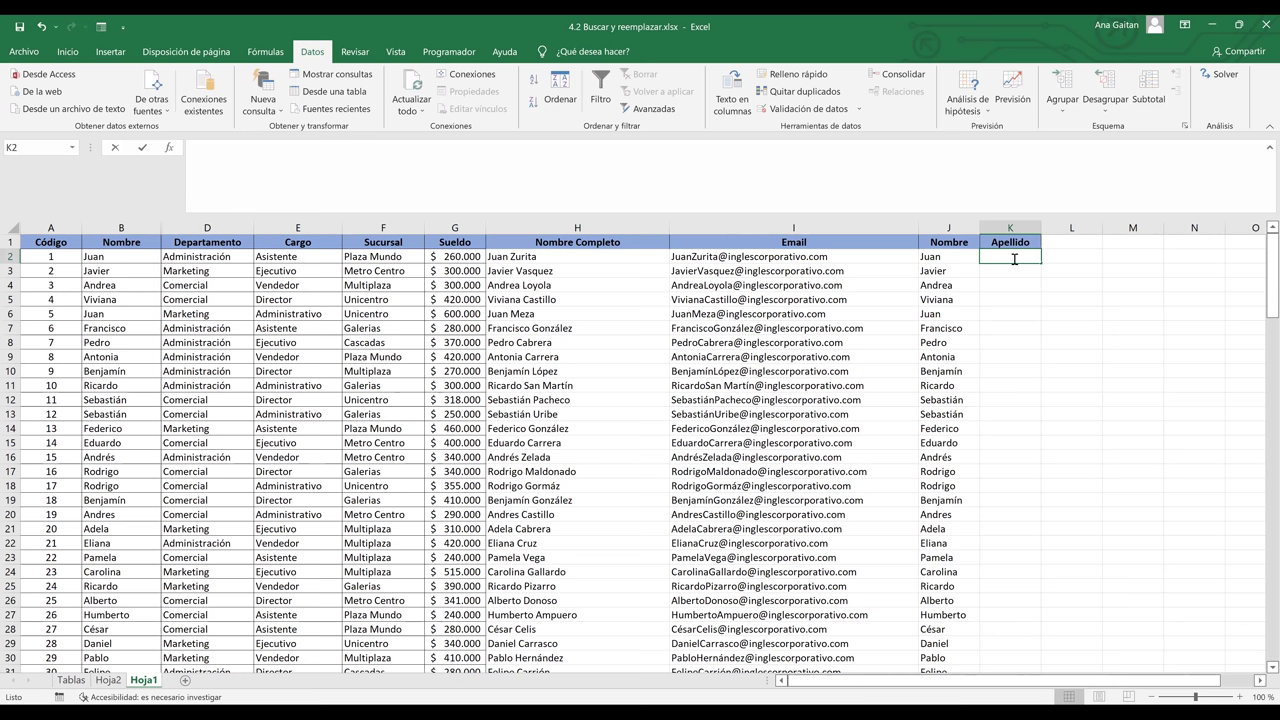
type("Zurita")
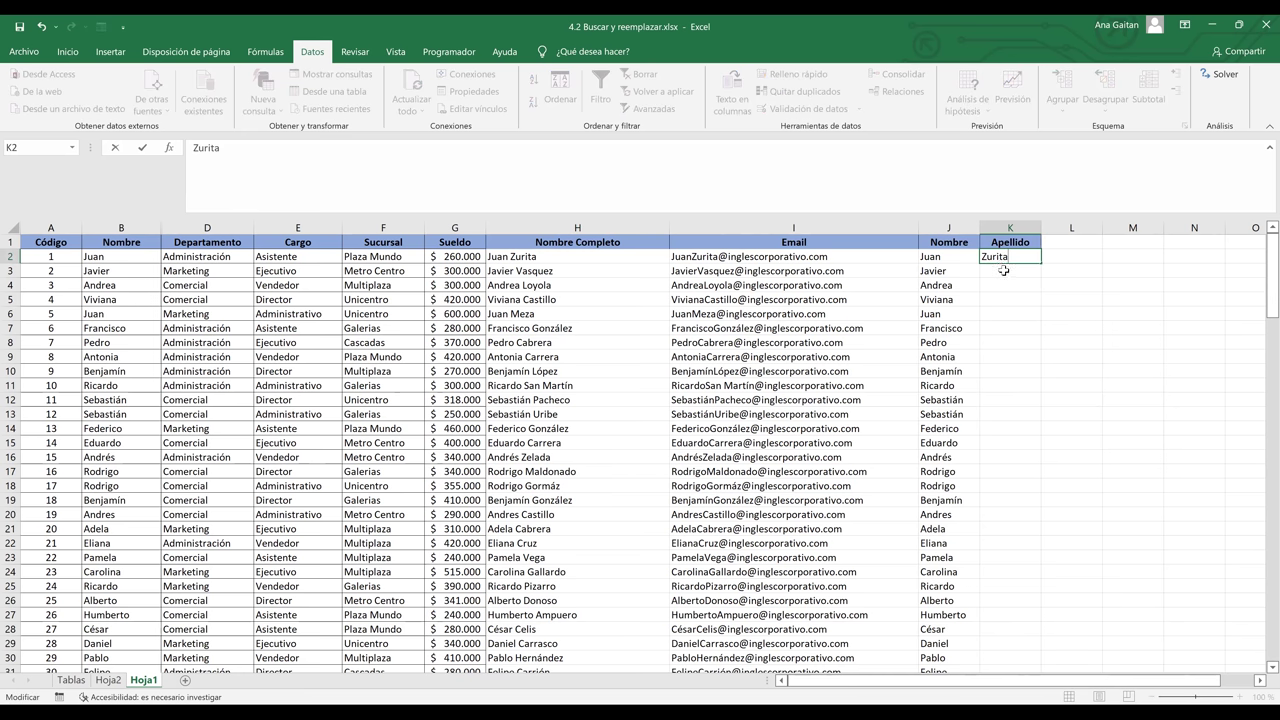
key("Return")
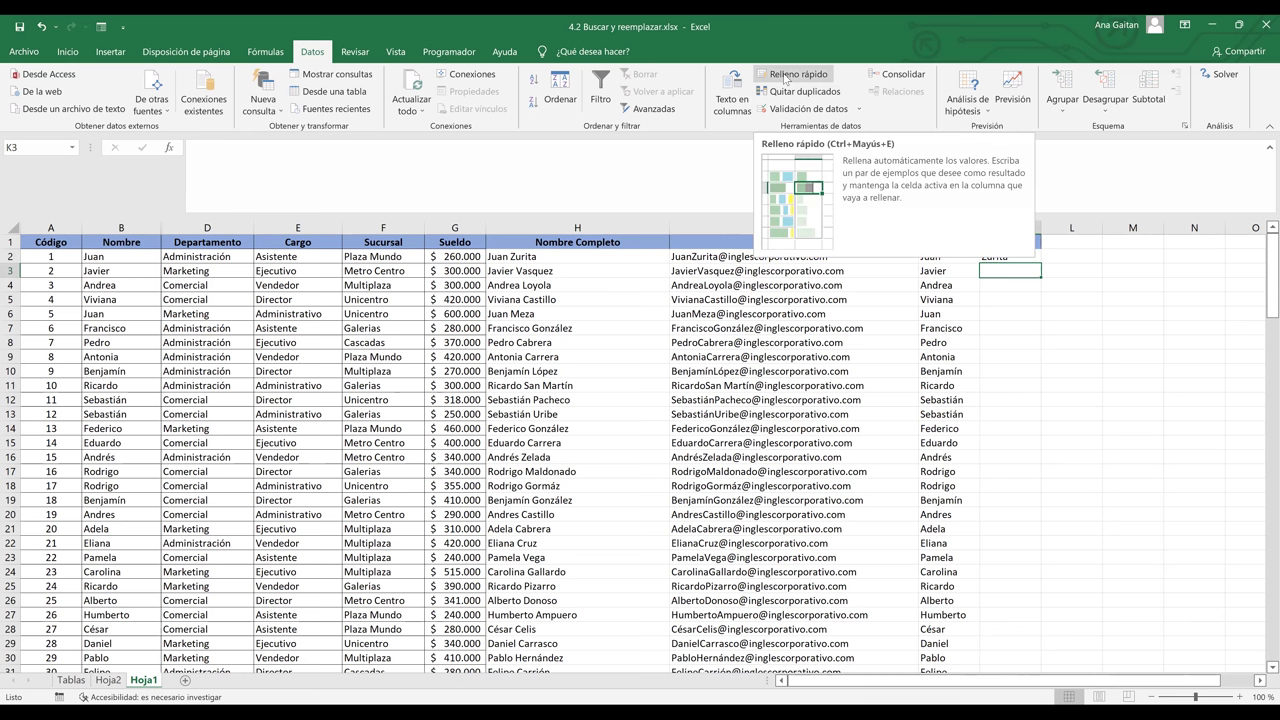
left_click(786, 78)
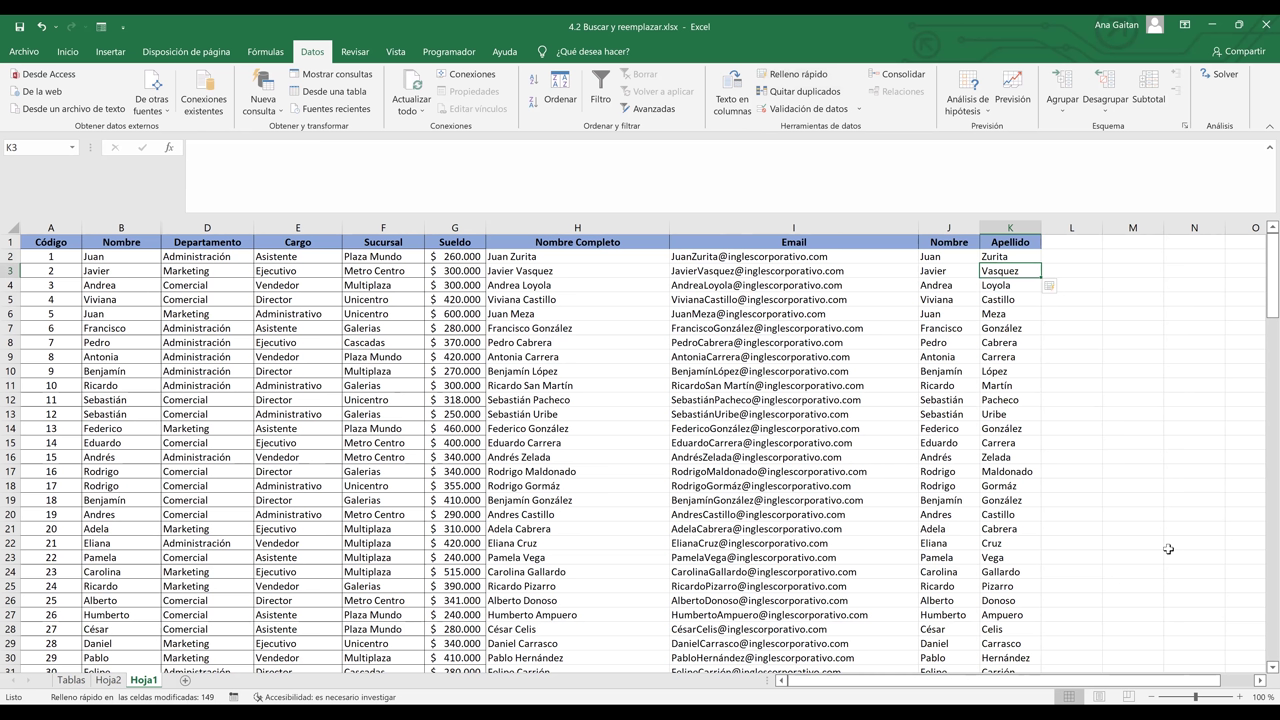
key("Down")
key("Down")
key("Down")
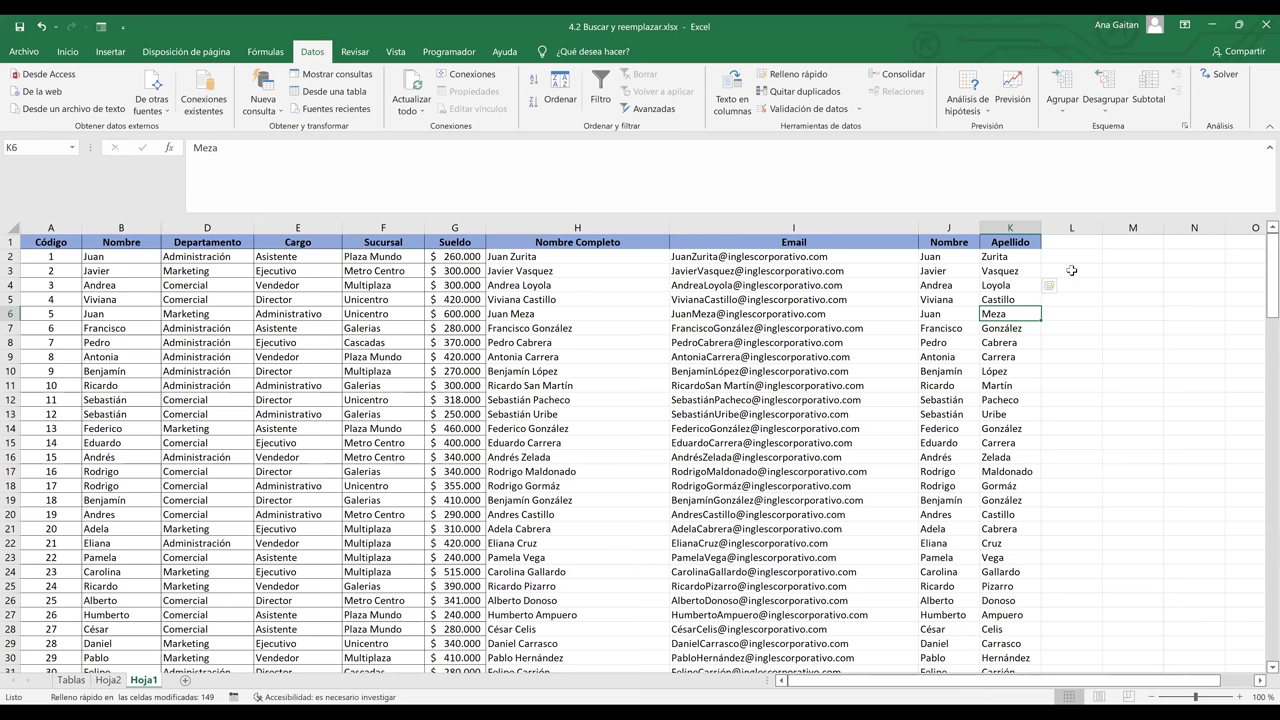
- Flash Fill column L with each employee's full name from Nombre and Apellido, then widen the column
left_click(789, 79)
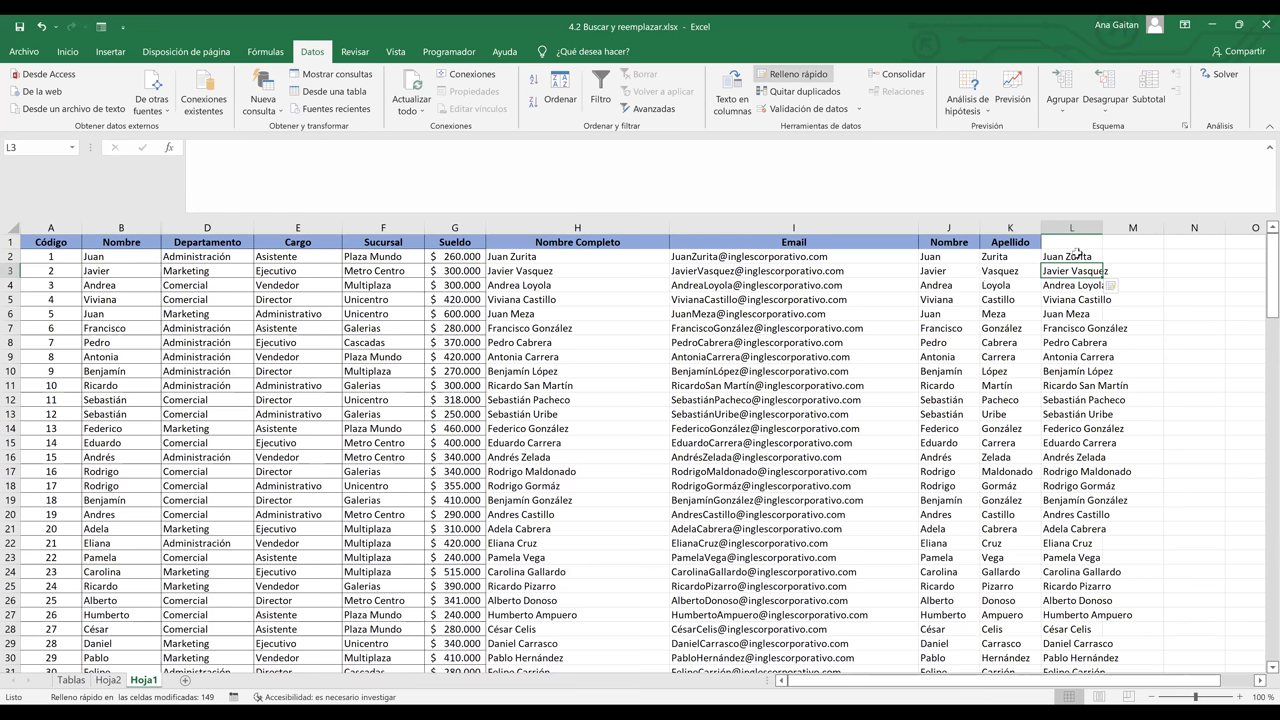
left_click(1077, 256)
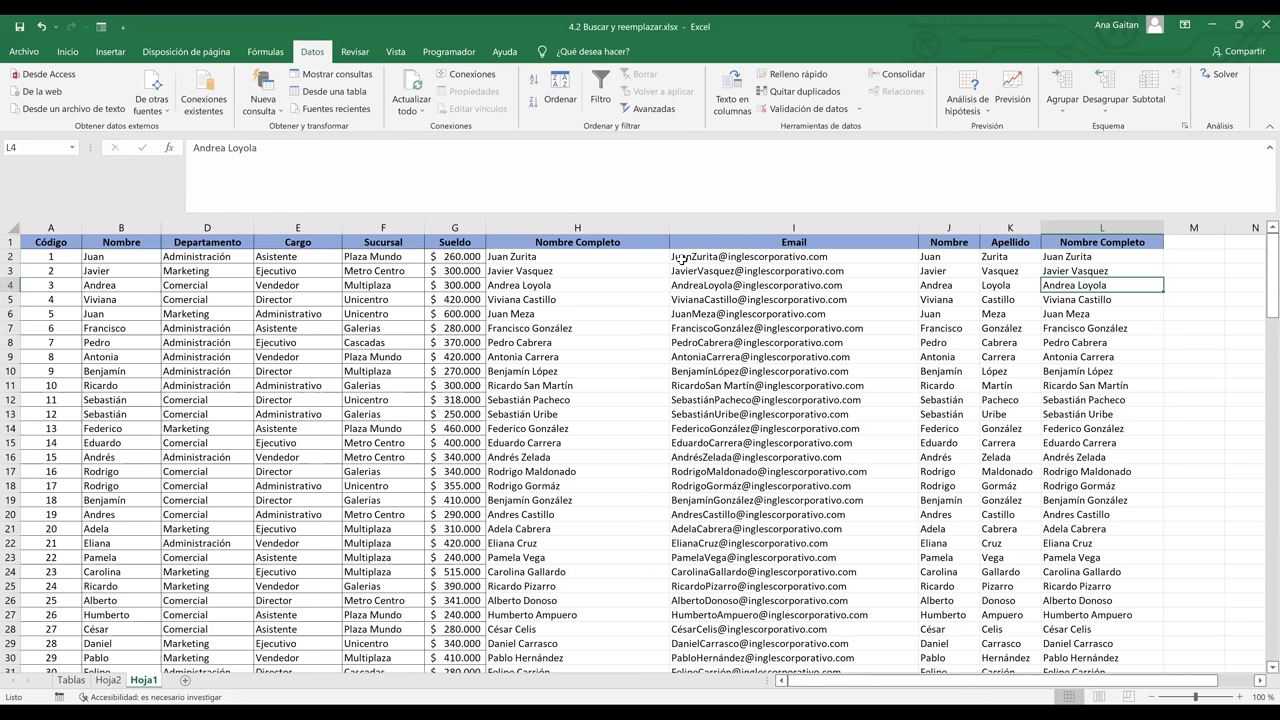
key("Left")
key("Left")
key("Left")
key("Left")
key("Up")
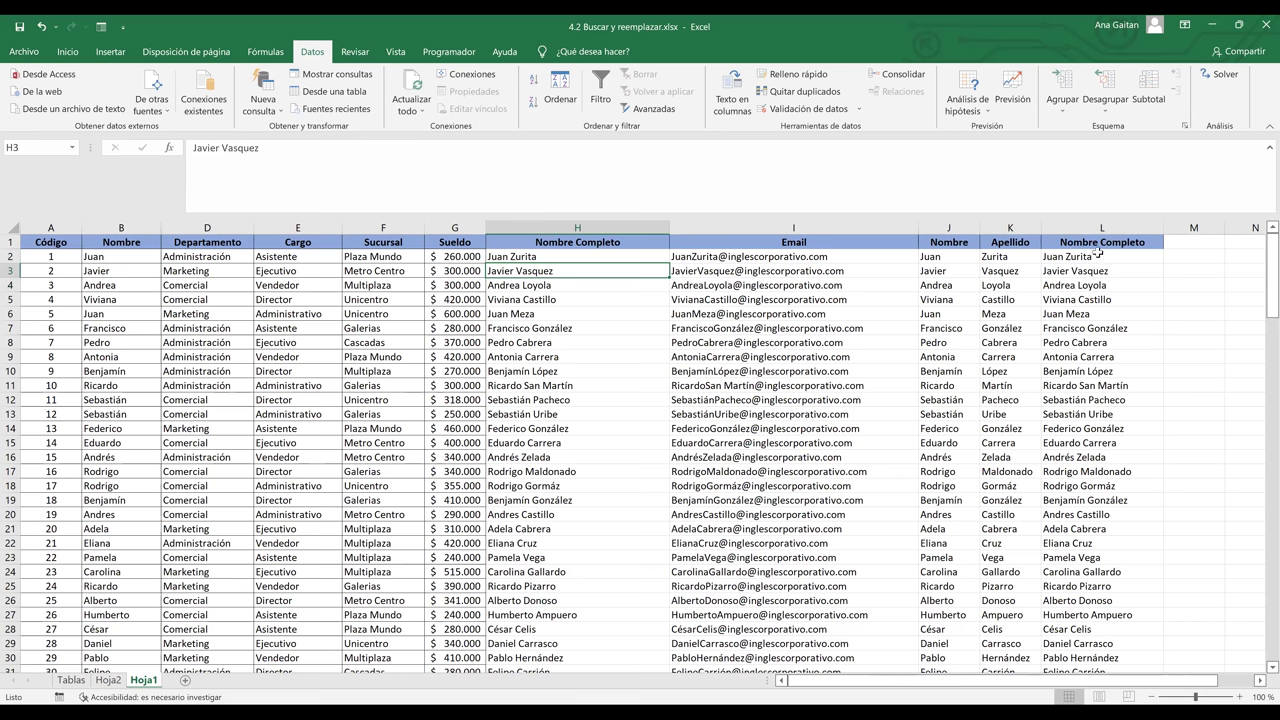
left_click(1097, 257)
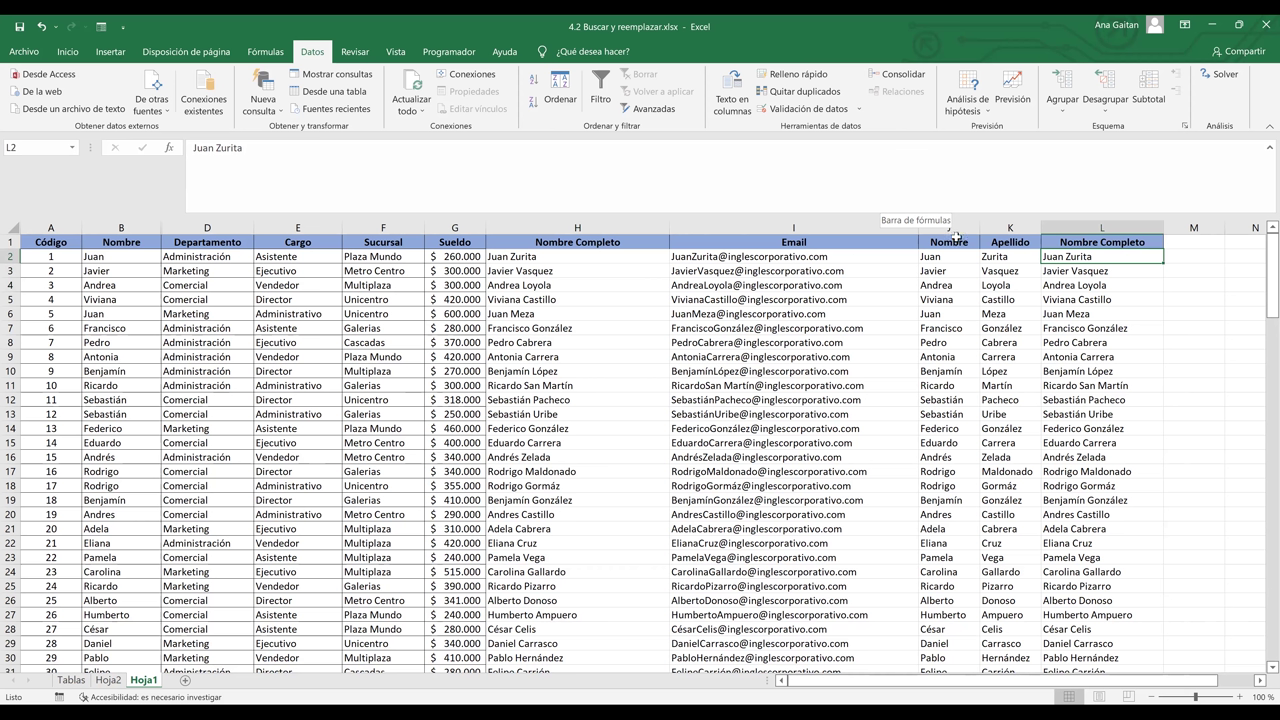
left_click(1126, 242)
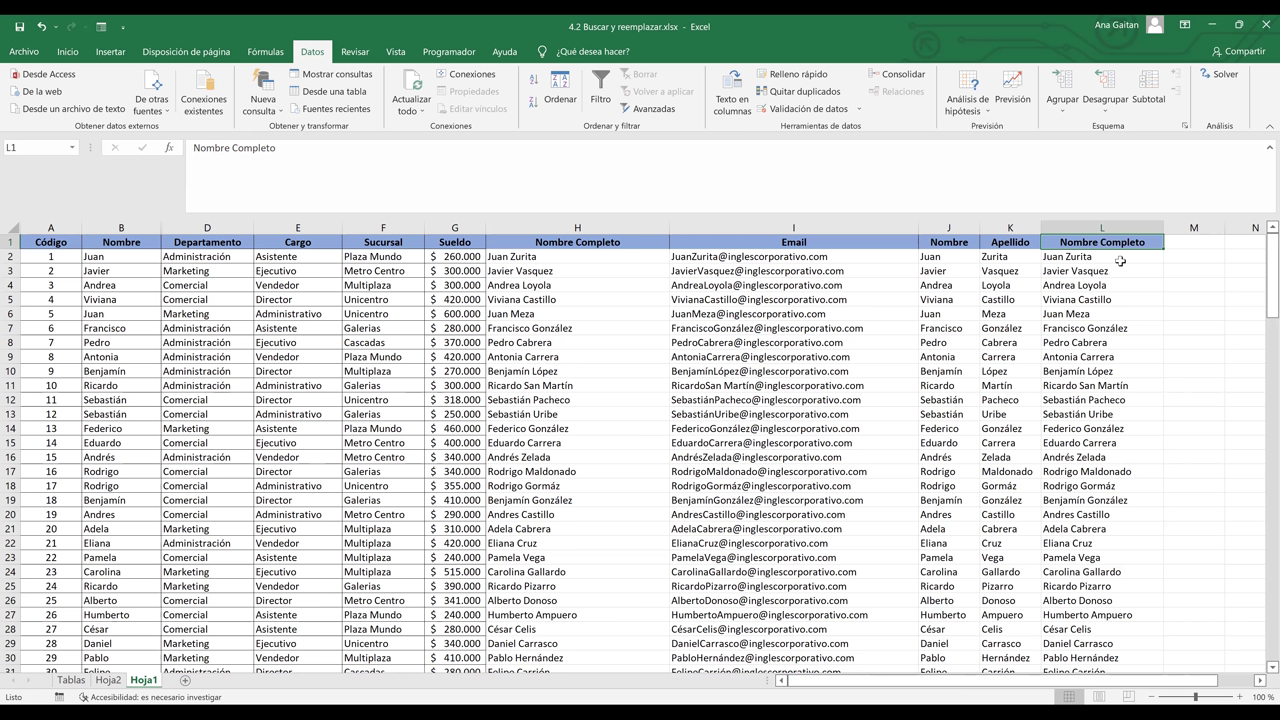
left_click(1118, 342)
left_click(1118, 357)
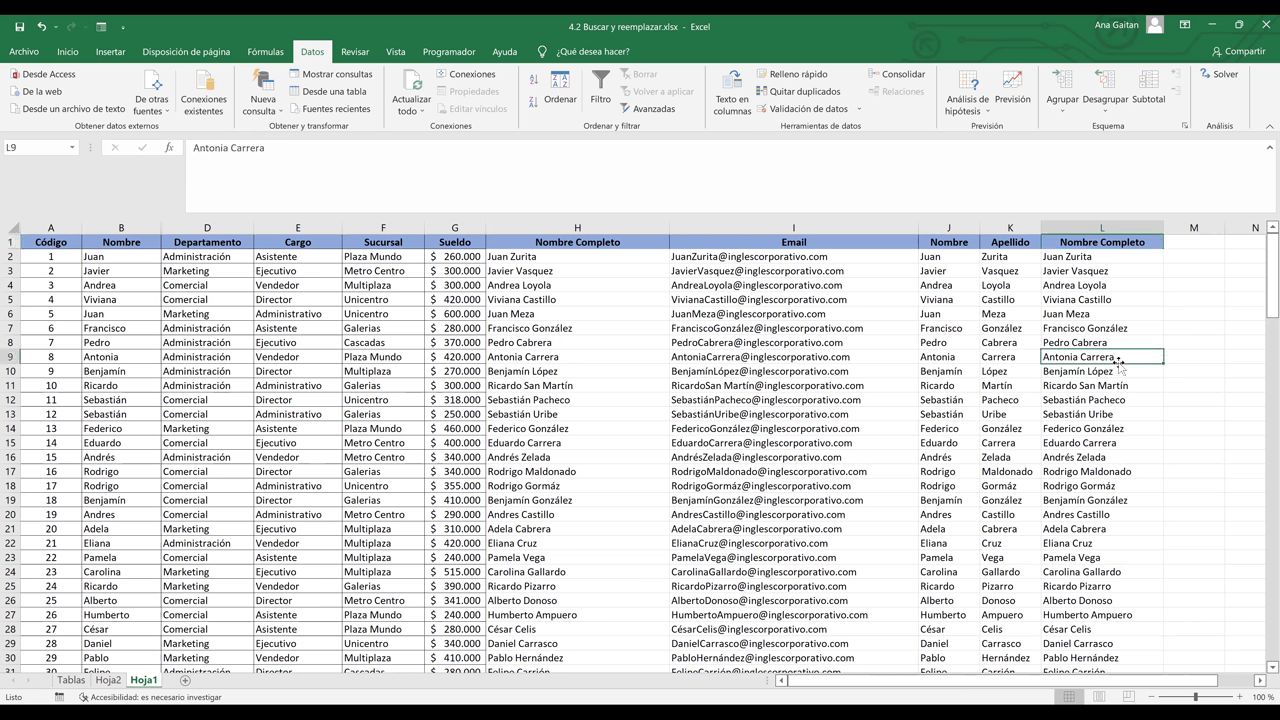